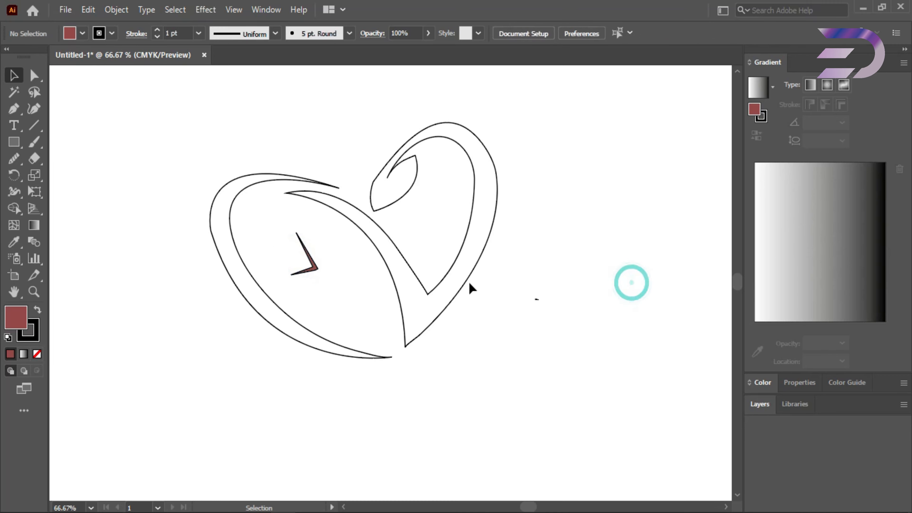
# Fill the large heart-and-leaf path with dark blue 03307F
pyautogui.click(451, 299)
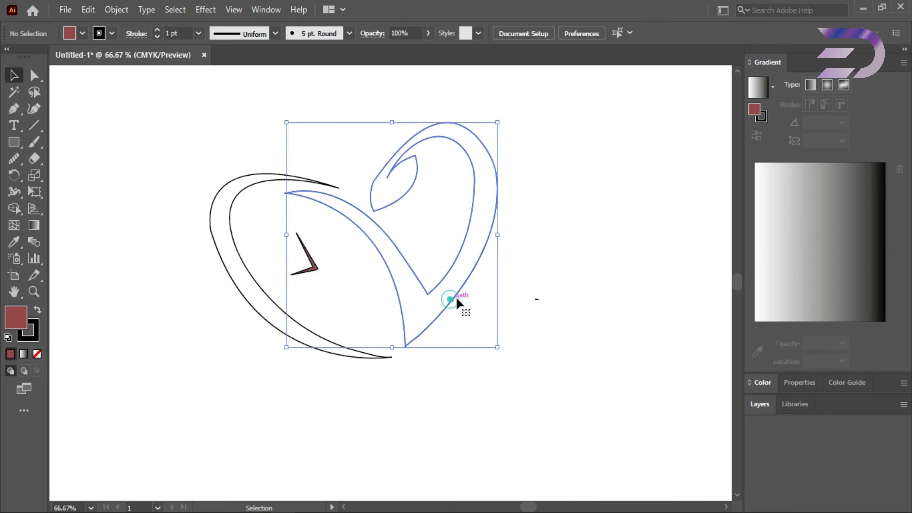
pyautogui.doubleClick(22, 319)
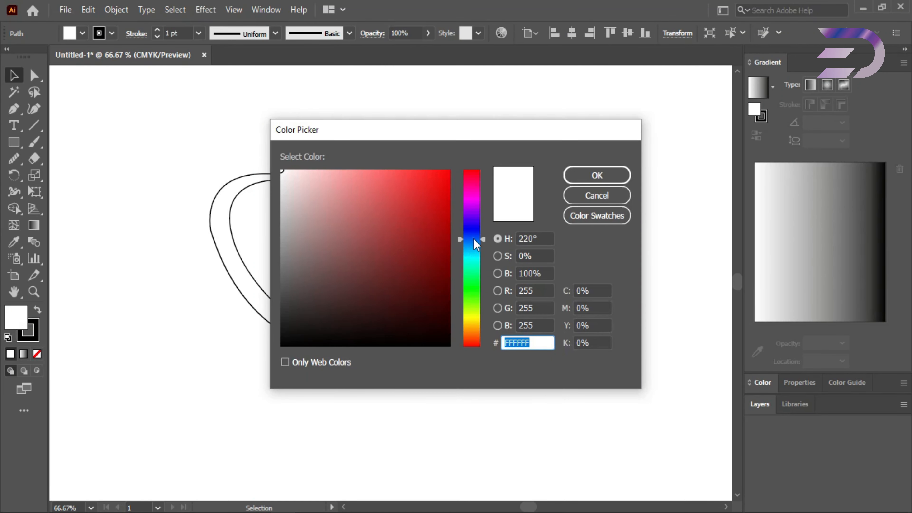
pyautogui.click(414, 238)
pyautogui.click(446, 258)
pyautogui.click(584, 173)
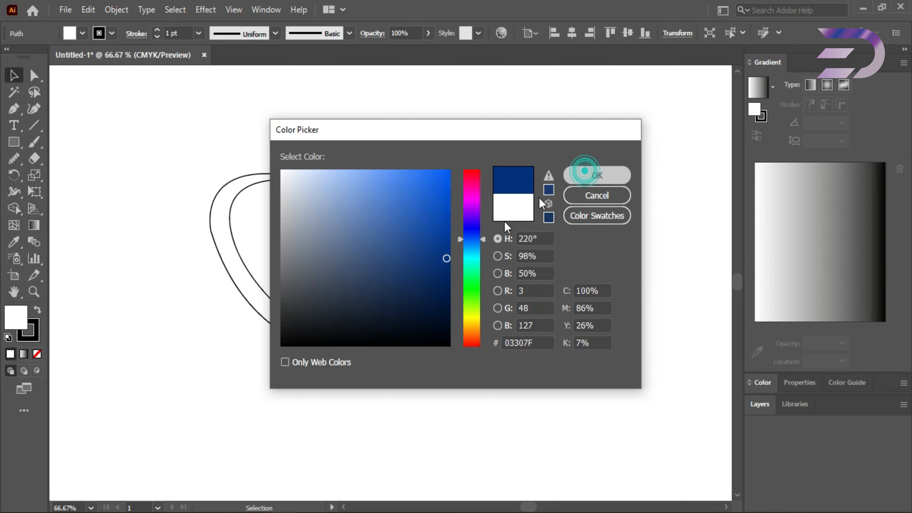
# Fill the crescent-shaped outline on the left of the heart with a medium green at hue 111°
pyautogui.click(226, 237)
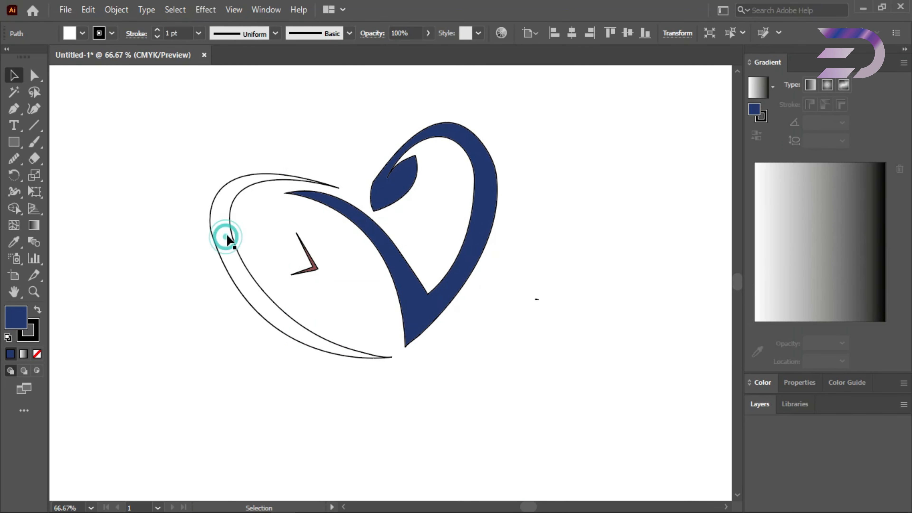
pyautogui.click(238, 226)
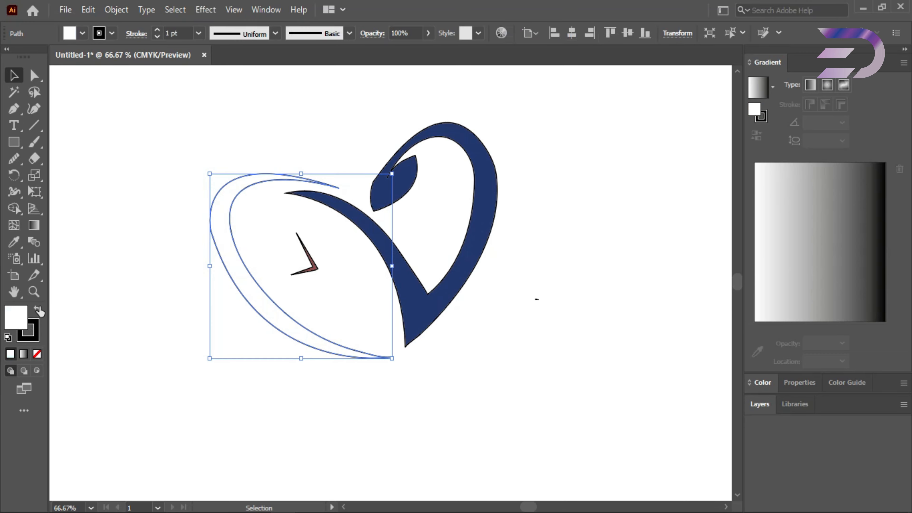
pyautogui.doubleClick(18, 320)
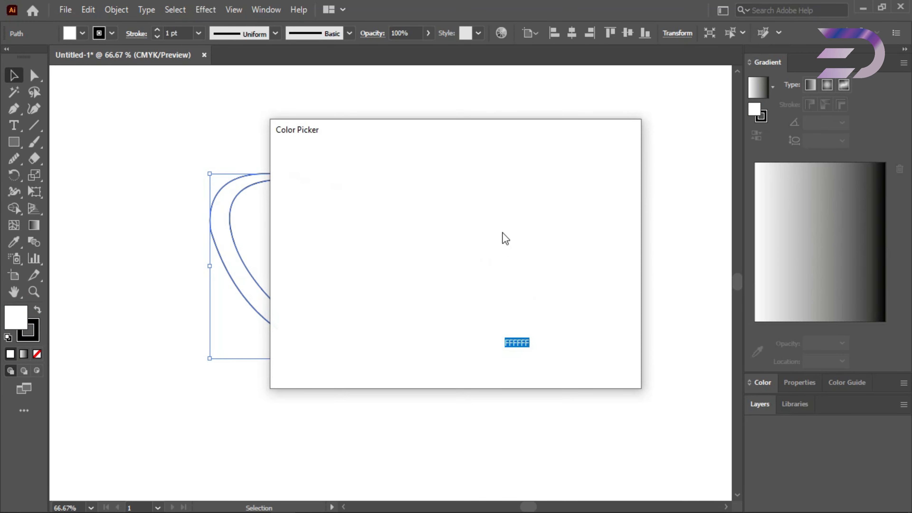
pyautogui.click(472, 292)
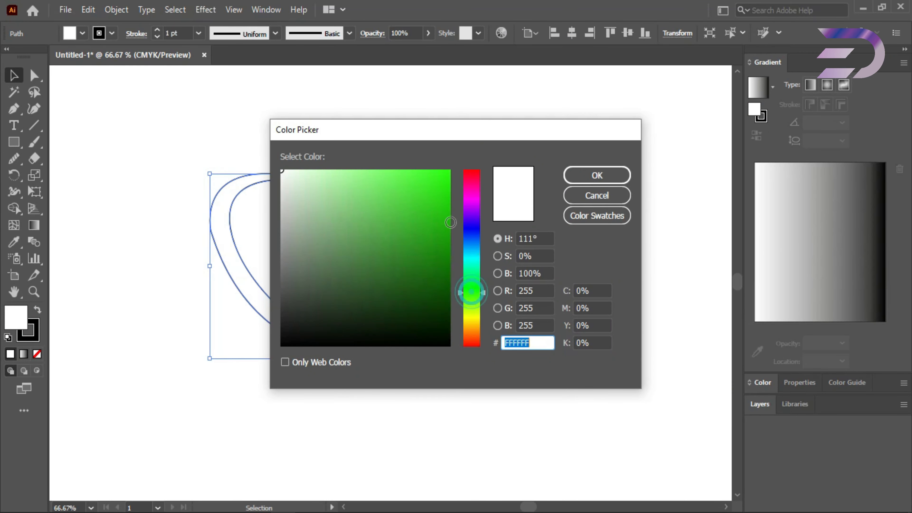
pyautogui.click(440, 215)
pyautogui.click(574, 178)
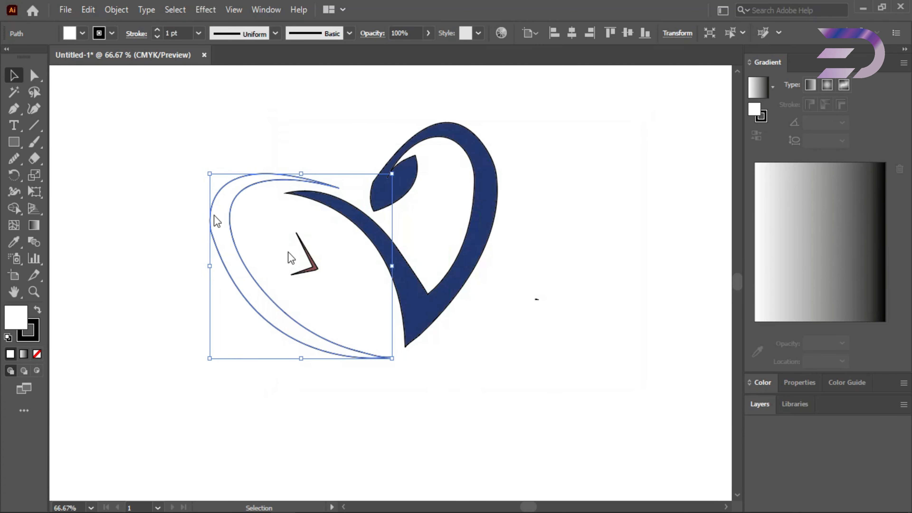
# Draw two small swatch rectangles above the logo and give the second one the heart's dark blue with the Eyedropper
pyautogui.click(14, 141)
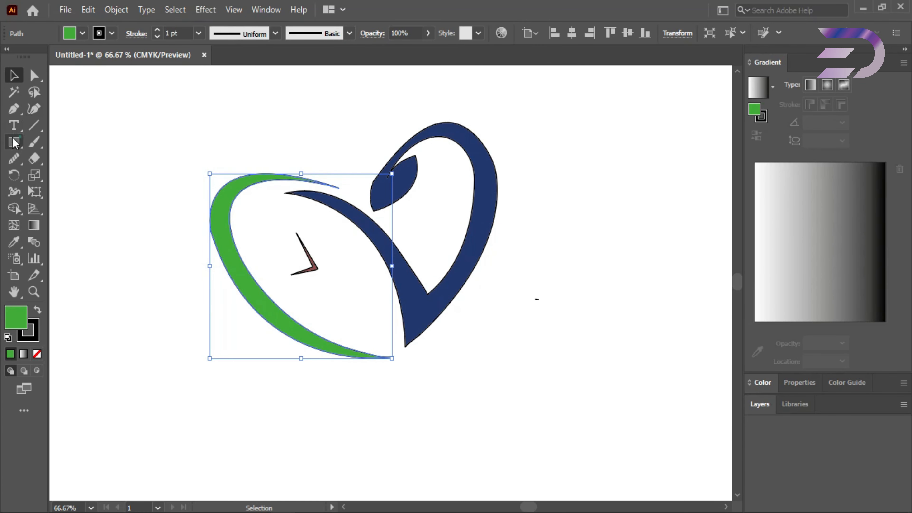
pyautogui.moveTo(78, 87)
pyautogui.mouseDown()
pyautogui.moveTo(115, 103)
pyautogui.moveTo(196, 103)
pyautogui.mouseUp()
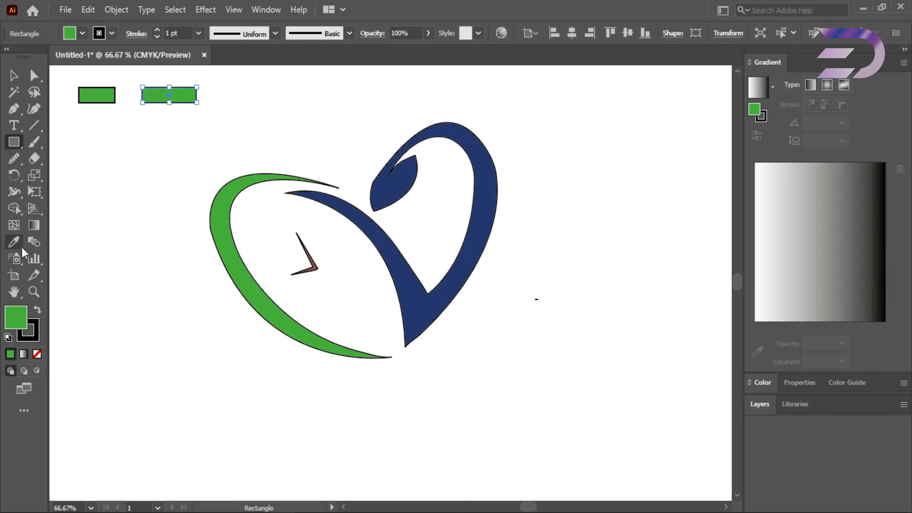
pyautogui.click(14, 242)
pyautogui.click(393, 258)
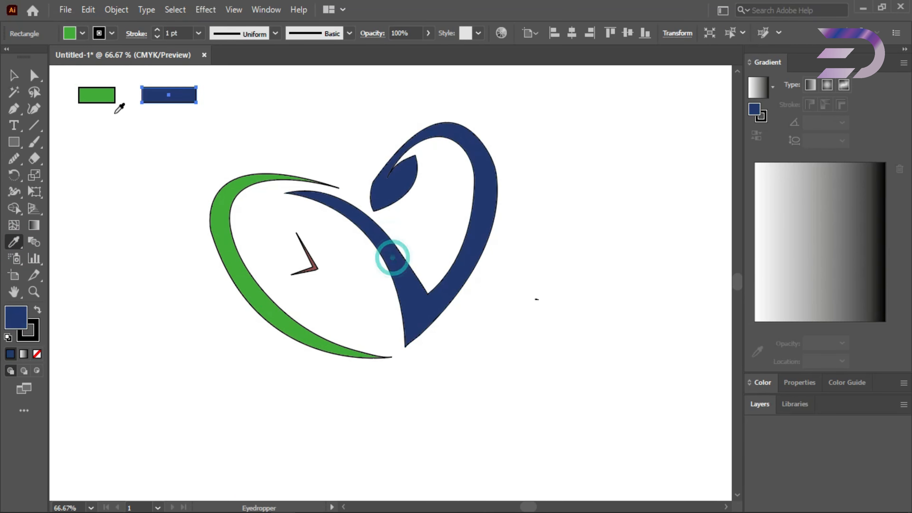
pyautogui.click(14, 76)
pyautogui.click(536, 240)
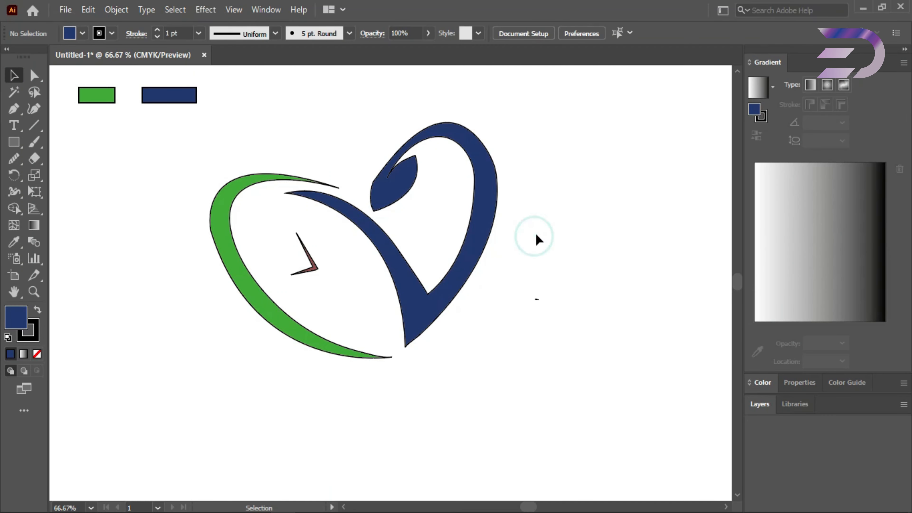
# Nudge the curved blue outline around the clock hands rightwards until its lower tip nearly meets the heart's point
pyautogui.keyDown('ctrl'); pyautogui.keyDown('alt'); pyautogui.click(534, 233); pyautogui.keyUp('alt'); pyautogui.keyUp('ctrl')
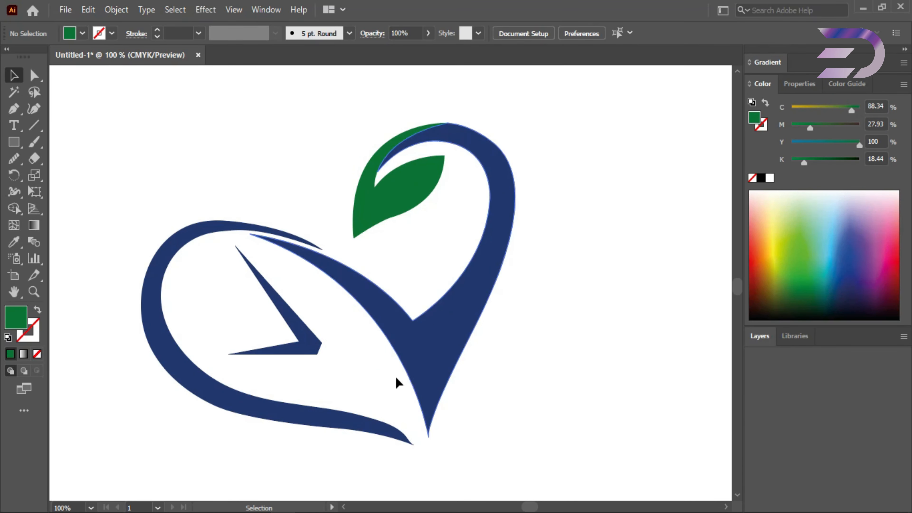
pyautogui.click(315, 412)
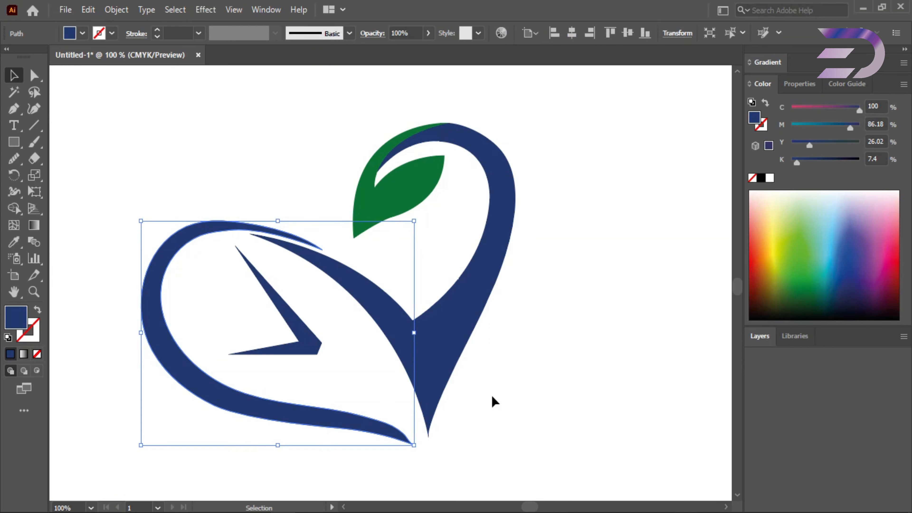
pyautogui.press('Right')
pyautogui.press('Right')
pyautogui.press('Right')
pyautogui.press('Right')
pyautogui.press('Right')
pyautogui.press('Right')
pyautogui.press('Right')
pyautogui.press('Right')
pyautogui.press('Right')
pyautogui.press('Right')
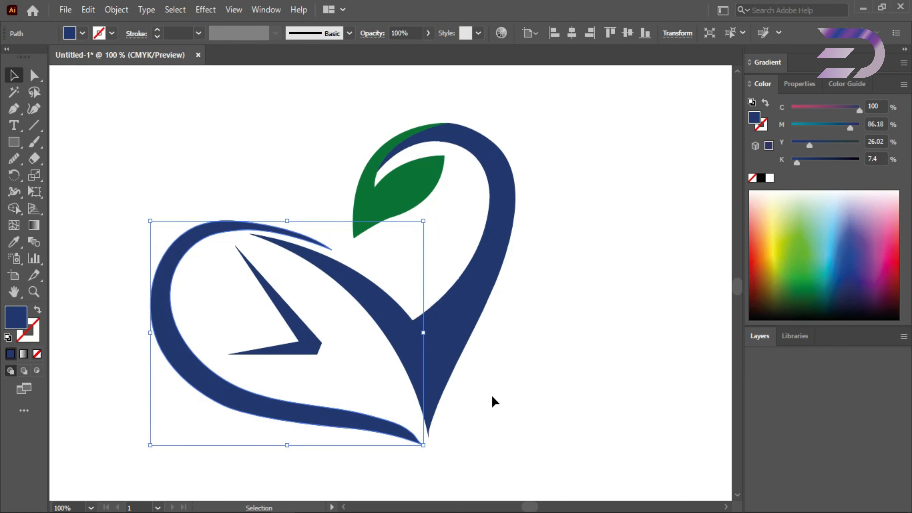
pyautogui.press('Right')
pyautogui.press('Right')
pyautogui.press('Right')
pyautogui.click(612, 381)
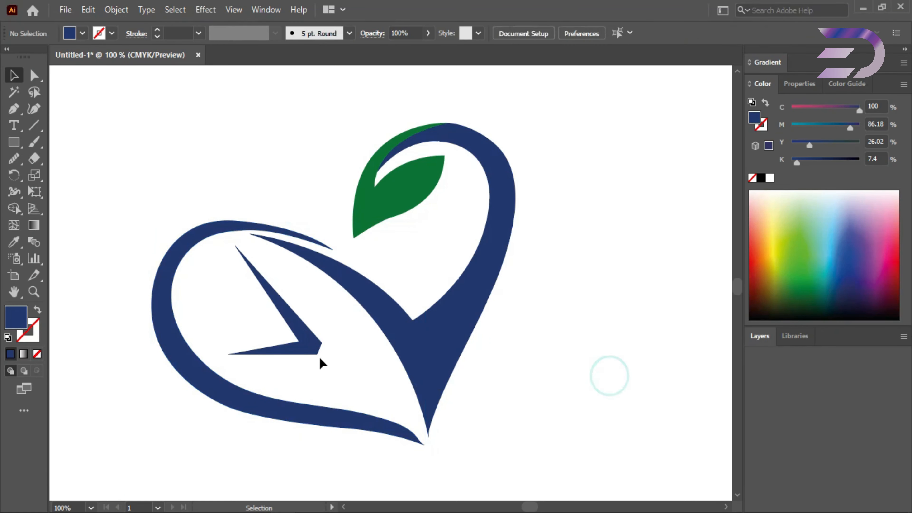
# Nudge the blue clock-hands shape four increments to the right inside the curved outline
pyautogui.click(309, 350)
pyautogui.press('Right')
pyautogui.press('Right')
pyautogui.press('Right')
pyautogui.press('Right')
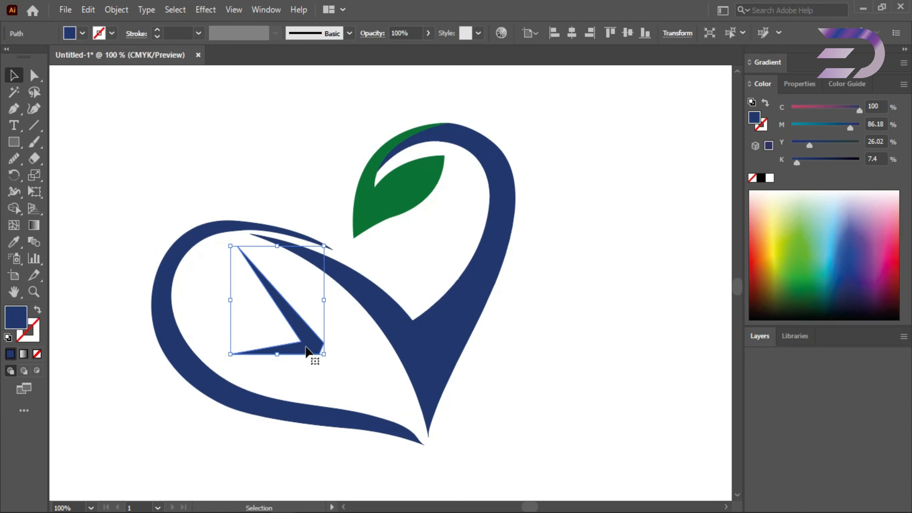
pyautogui.click(606, 351)
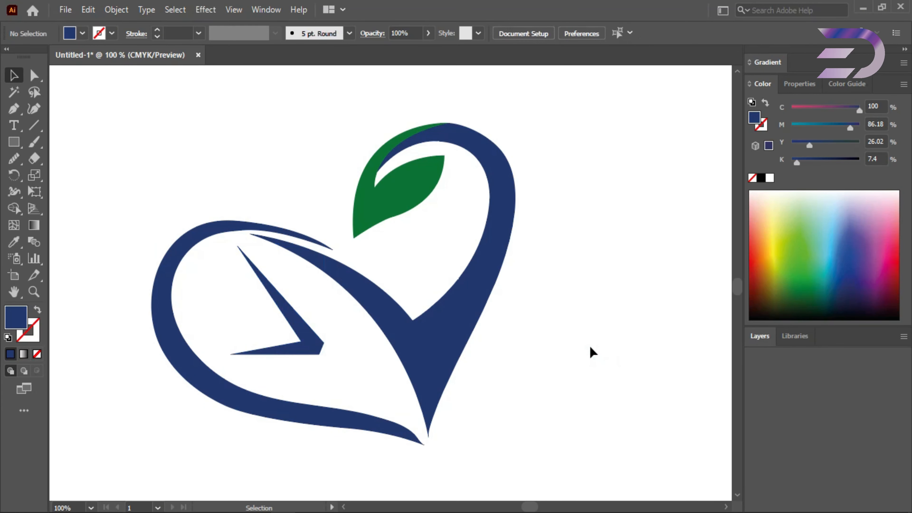
# Try recolouring the dark green leaf with the light green of the sample rectangle using the Eyedropper
pyautogui.keyDown('alt'); pyautogui.click(501, 334); pyautogui.keyUp('alt')
pyautogui.moveTo(376, 240); pyautogui.dragTo(541, 290)
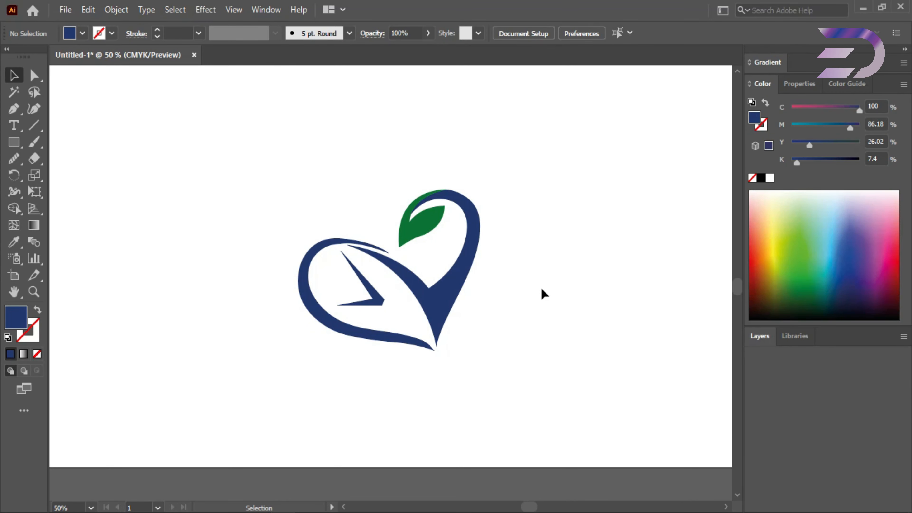
pyautogui.moveTo(640, 214); pyautogui.dragTo(642, 213)
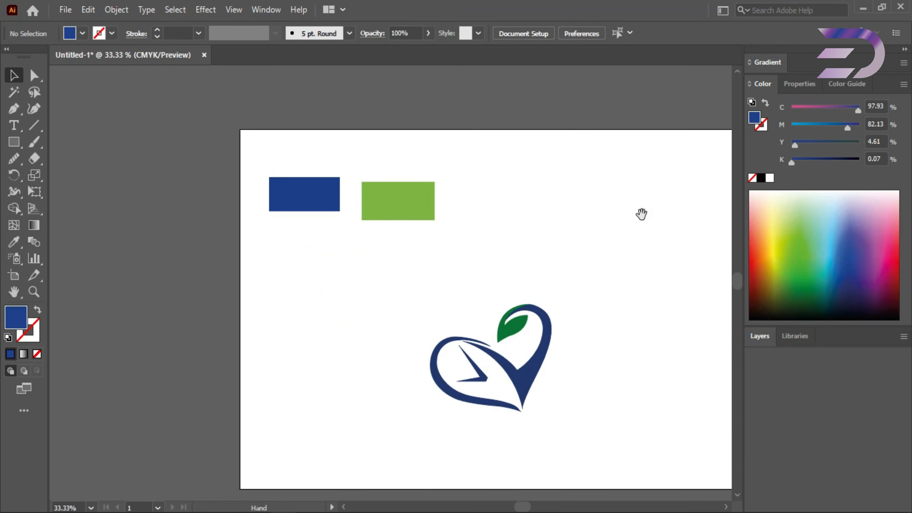
pyautogui.click(525, 323)
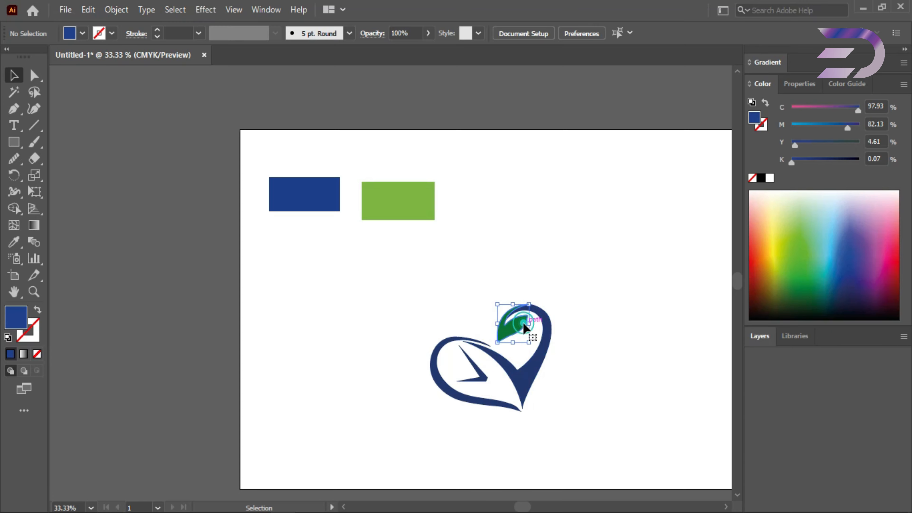
pyautogui.click(14, 241)
pyautogui.click(383, 197)
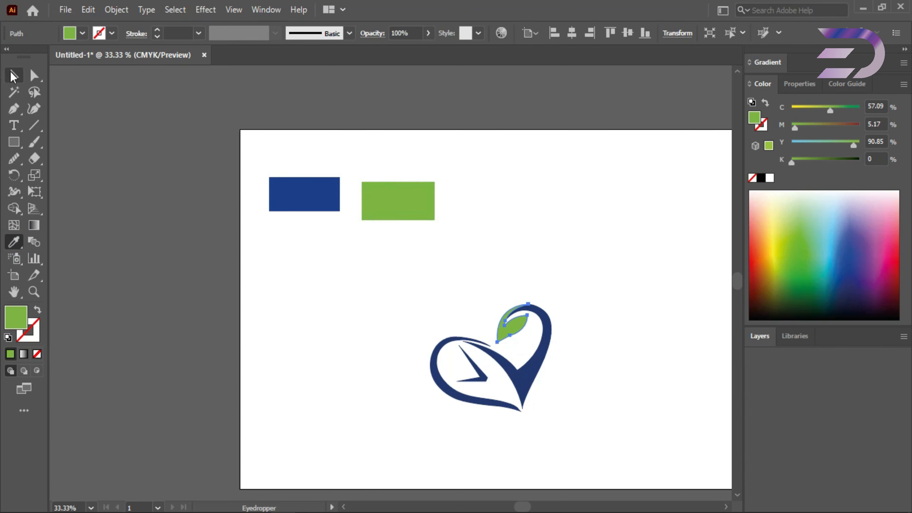
pyautogui.click(13, 76)
pyautogui.click(257, 246)
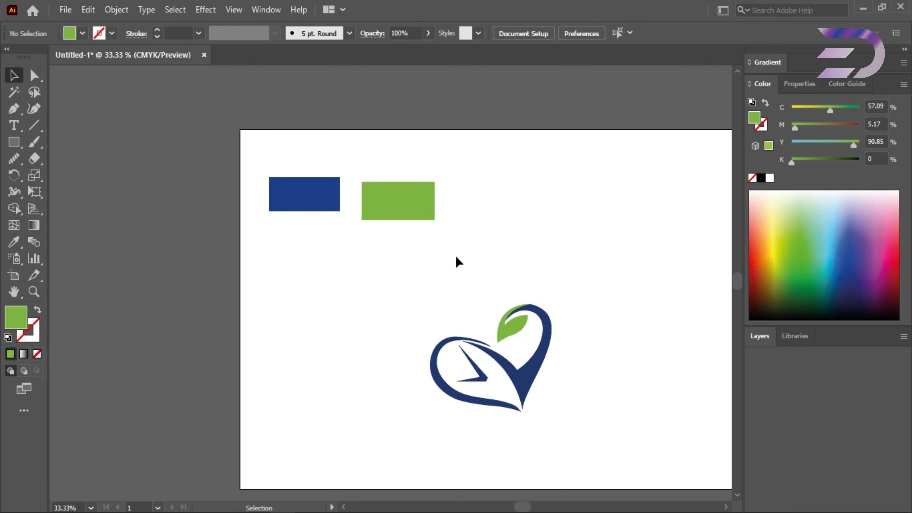
pyautogui.hotkey('ctrl', 'z')
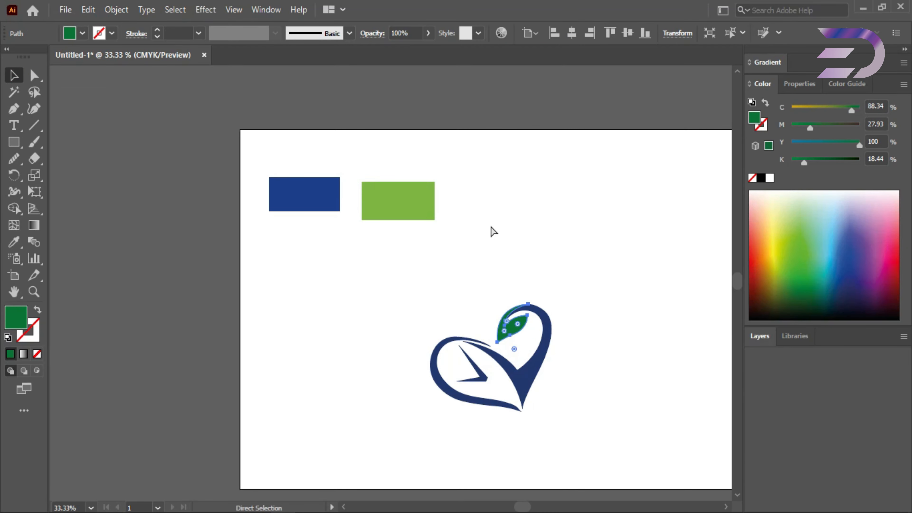
pyautogui.click(567, 202)
# Start a Pen path on the border between the leaf's green edge and the blue band at the heart's top
pyautogui.keyDown('ctrl'); pyautogui.keyDown('alt'); pyautogui.click(560, 209); pyautogui.keyUp('alt'); pyautogui.keyUp('ctrl')
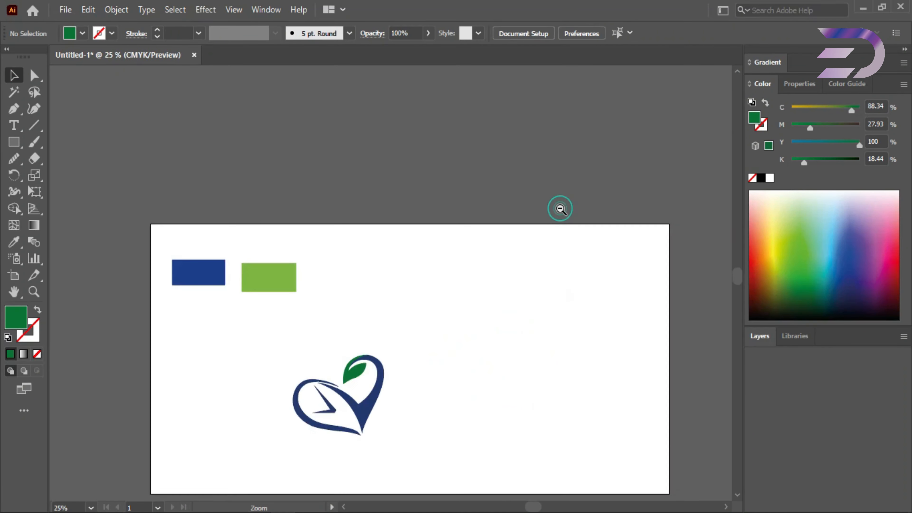
pyautogui.moveTo(493, 359); pyautogui.dragTo(473, 256)
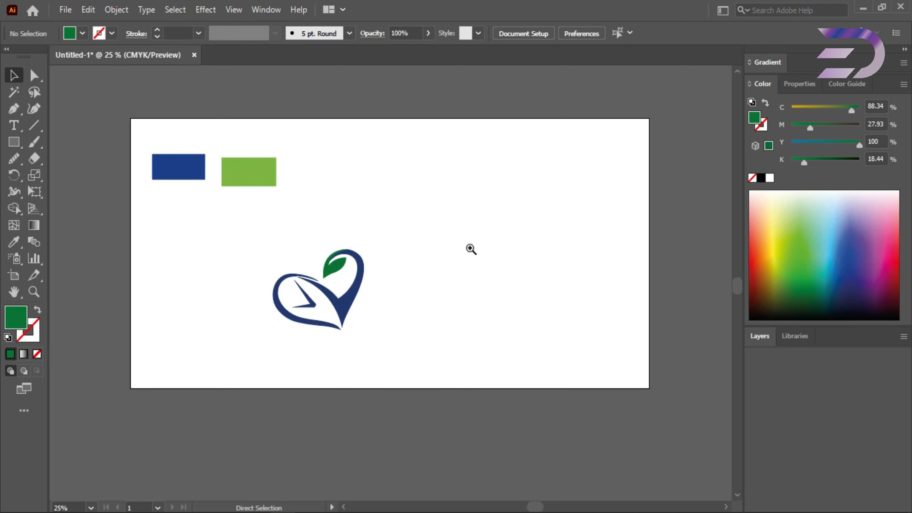
pyautogui.keyDown('ctrl'); pyautogui.click(470, 249); pyautogui.keyUp('ctrl')
pyautogui.keyDown('ctrl'); pyautogui.click(470, 249); pyautogui.keyUp('ctrl')
pyautogui.moveTo(297, 310); pyautogui.dragTo(688, 299)
pyautogui.moveTo(488, 330); pyautogui.dragTo(537, 297)
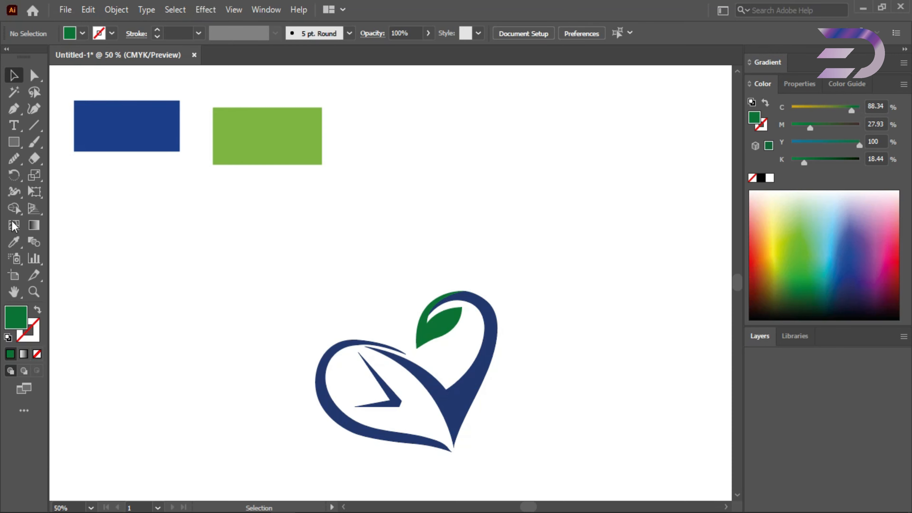
pyautogui.click(14, 108)
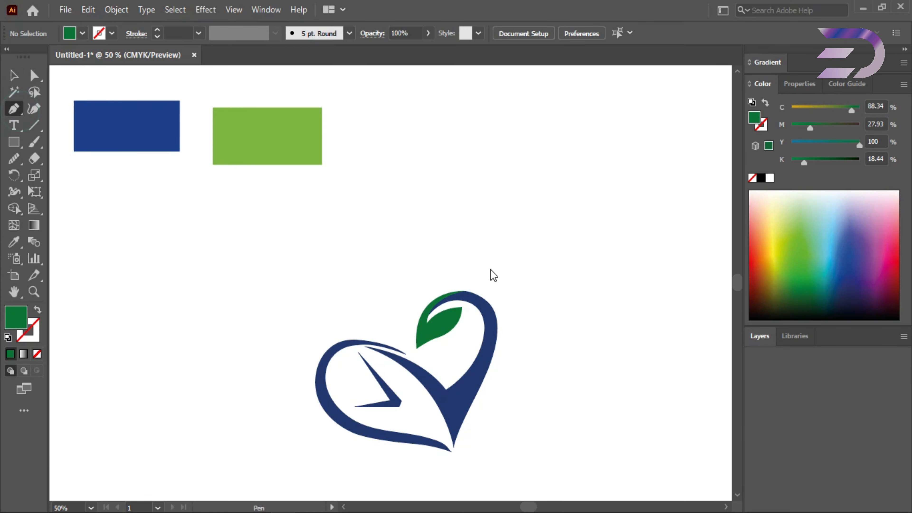
pyautogui.keyDown('ctrl'); pyautogui.click(515, 269); pyautogui.keyUp('ctrl')
pyautogui.keyDown('ctrl'); pyautogui.click(515, 269); pyautogui.keyUp('ctrl')
pyautogui.keyDown('ctrl'); pyautogui.click(514, 269); pyautogui.keyUp('ctrl')
pyautogui.moveTo(293, 368); pyautogui.dragTo(638, 259)
pyautogui.moveTo(295, 291); pyautogui.dragTo(533, 225)
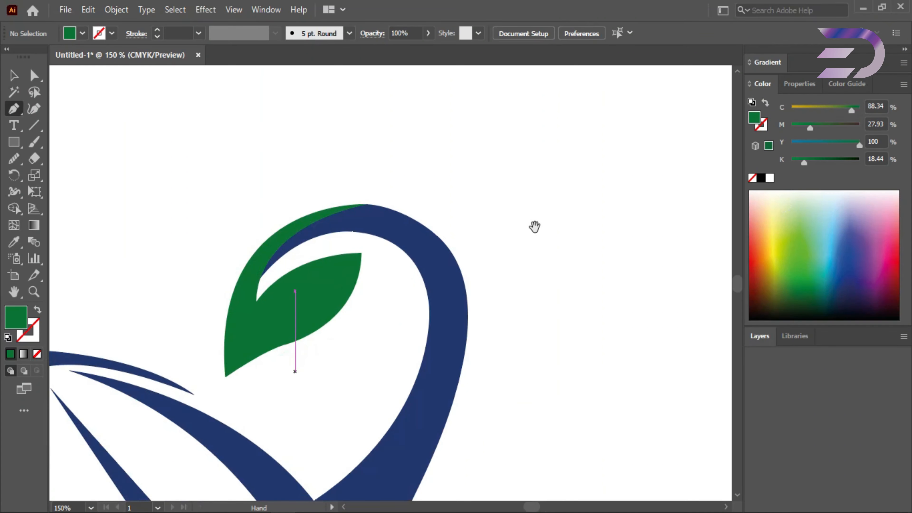
pyautogui.moveTo(314, 226); pyautogui.dragTo(488, 172)
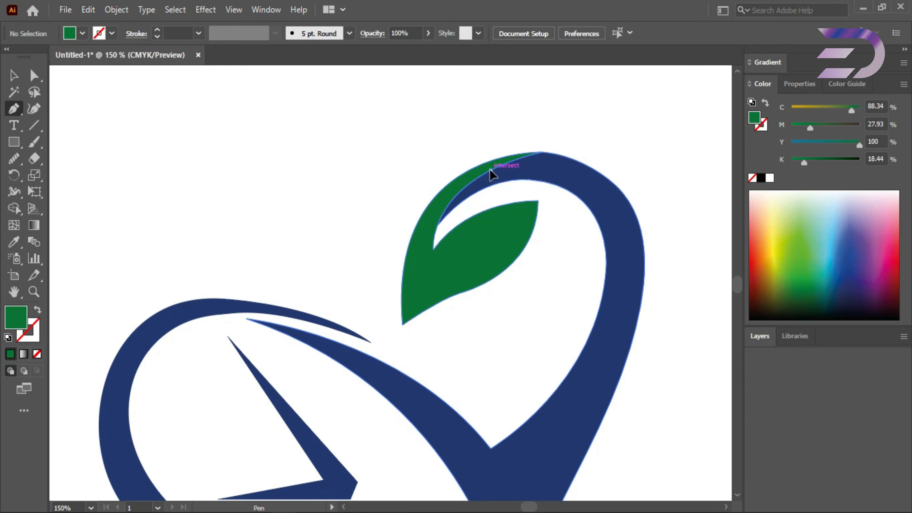
pyautogui.click(490, 170)
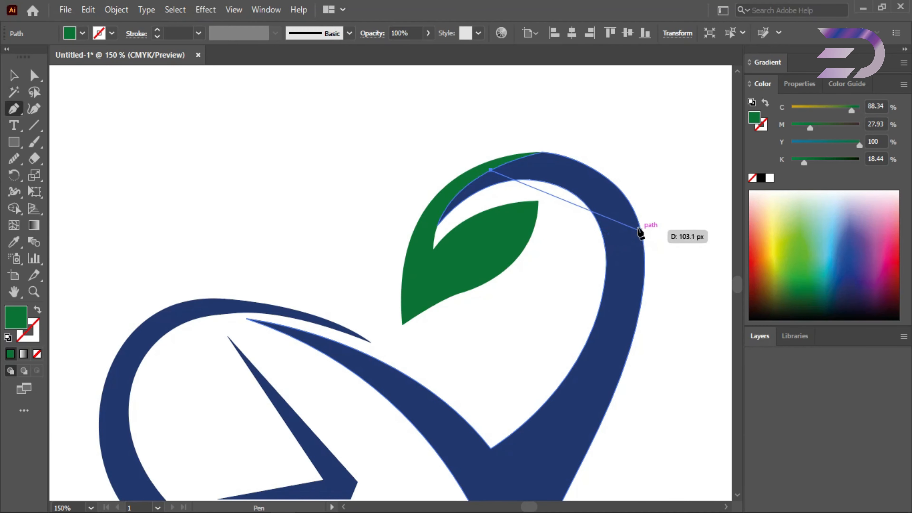
# Extend the path with one curved segment along the blue band to the heart's outer right edge, and remove the end point's outgoing handle
pyautogui.moveTo(648, 238); pyautogui.dragTo(700, 338)
pyautogui.hotkey('ctrl', 'z')
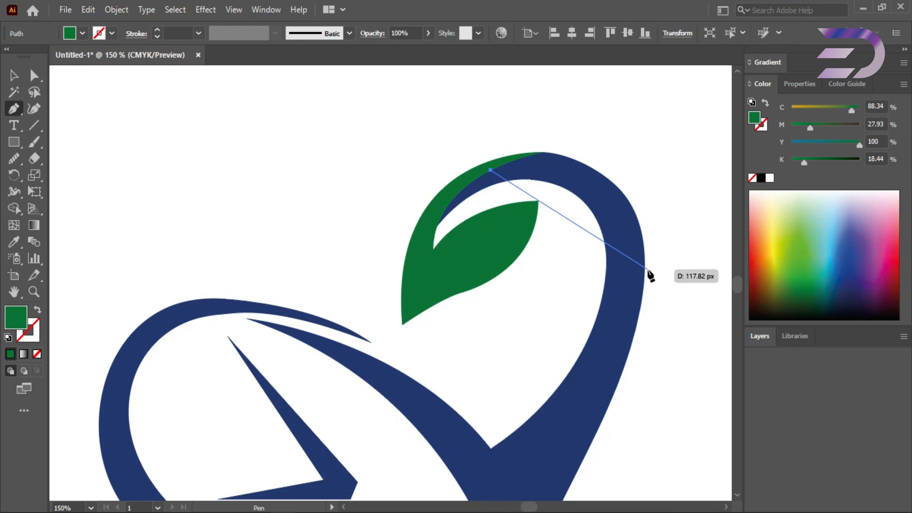
pyautogui.moveTo(647, 269)
pyautogui.mouseDown()
pyautogui.moveTo(674, 347)
pyautogui.moveTo(679, 400)
pyautogui.mouseUp()
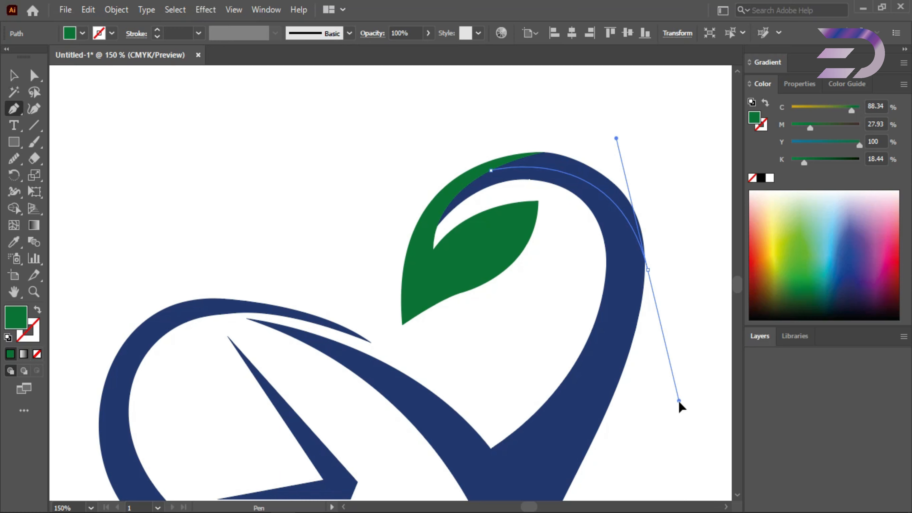
pyautogui.moveTo(678, 400); pyautogui.dragTo(686, 410)
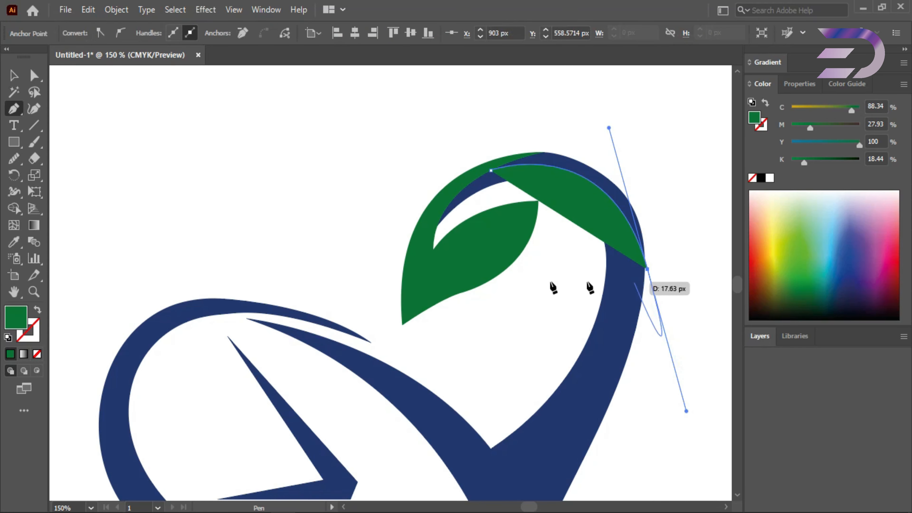
pyautogui.click(647, 269)
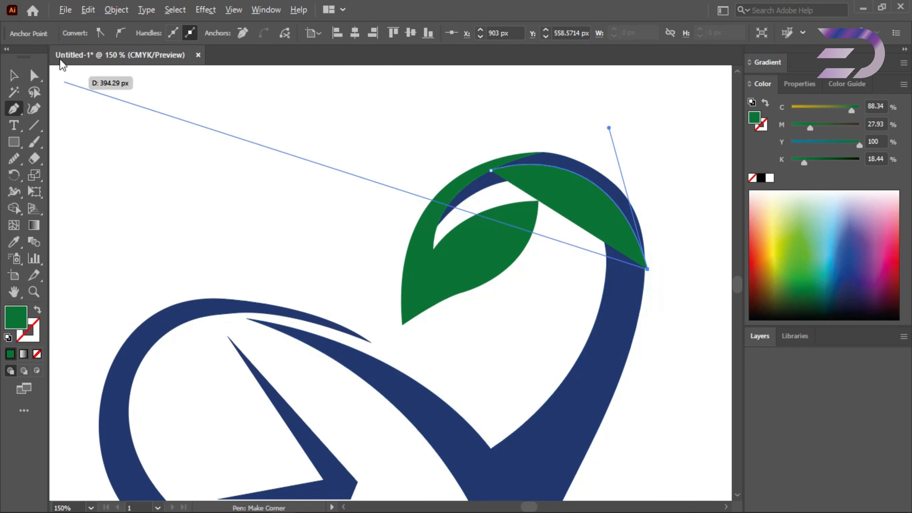
# Fill the new curved path with the light blue 83A9FF
pyautogui.click(38, 354)
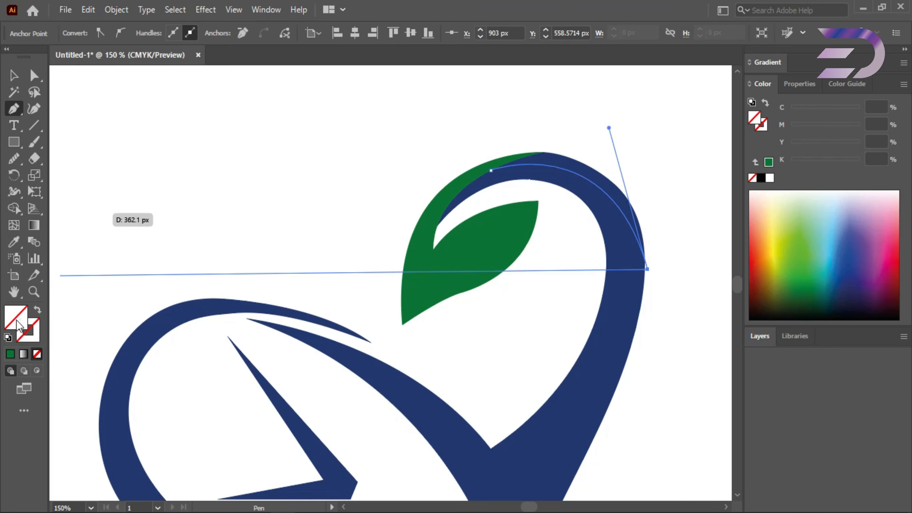
pyautogui.doubleClick(16, 322)
pyautogui.click(397, 202)
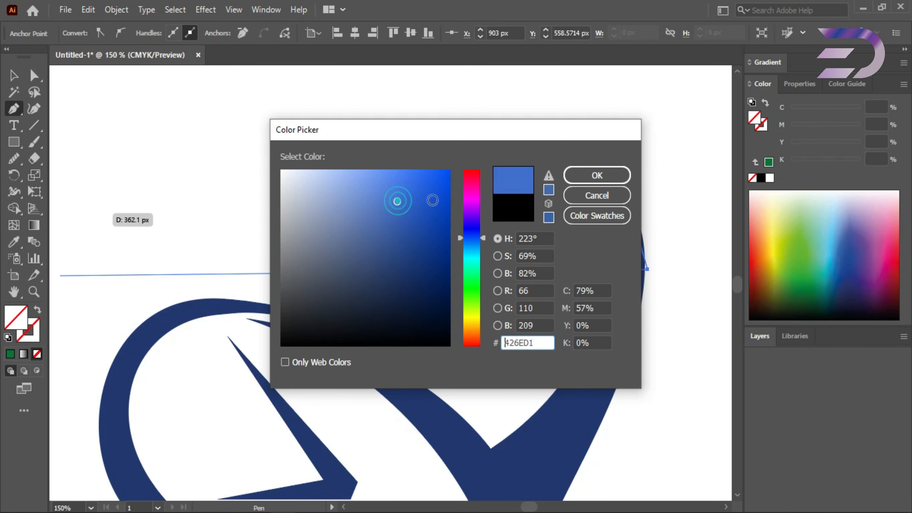
pyautogui.click(413, 197)
pyautogui.click(363, 170)
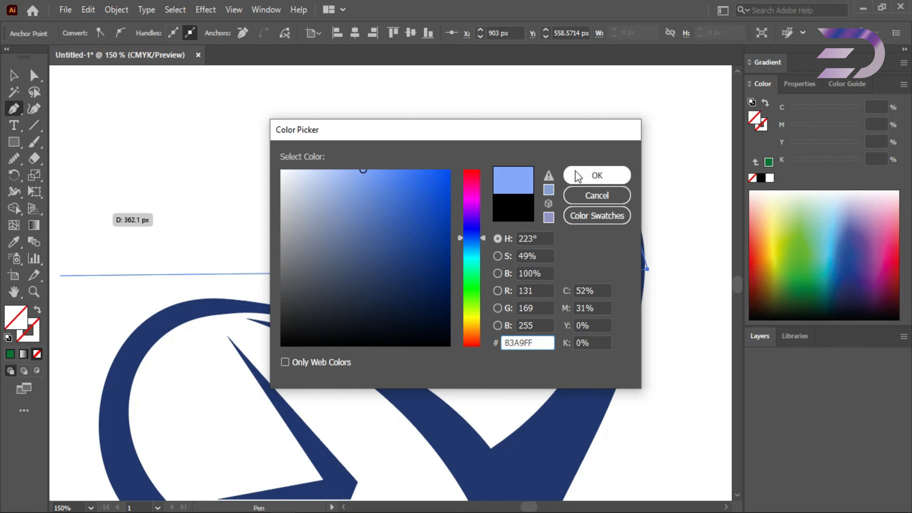
pyautogui.click(578, 176)
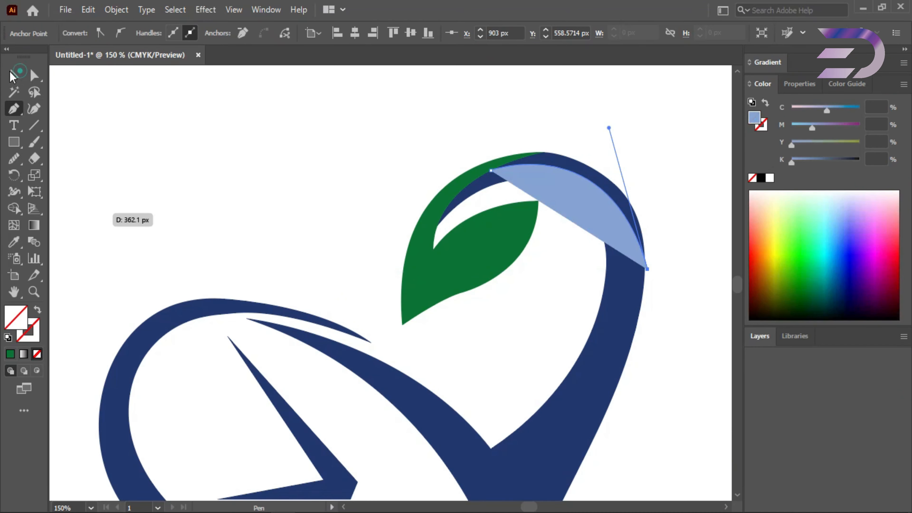
pyautogui.click(15, 76)
pyautogui.click(558, 124)
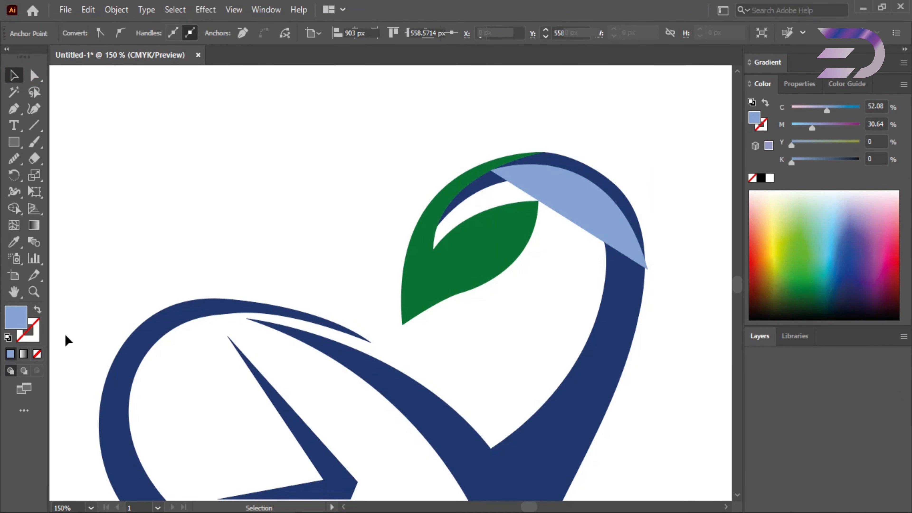
# Remove the fill from the curved path across the blue band, leaving only its outline
pyautogui.click(37, 354)
pyautogui.click(577, 189)
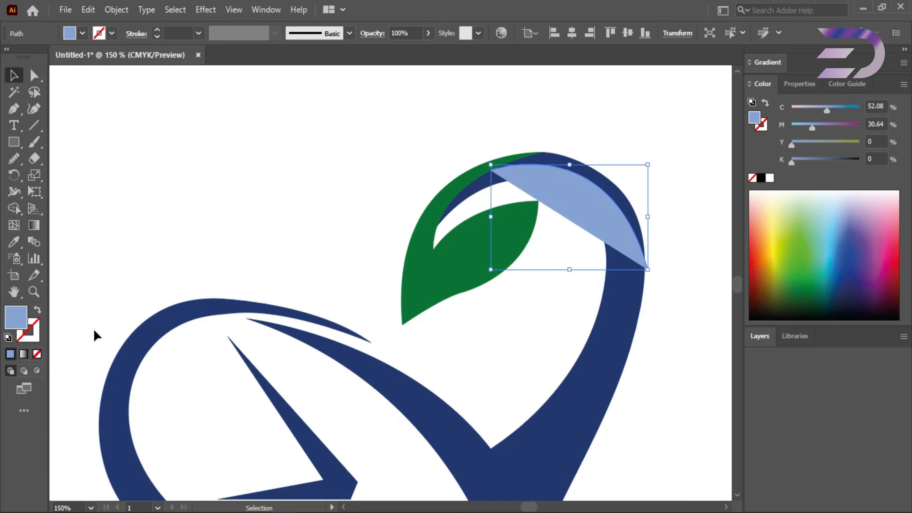
pyautogui.click(37, 353)
pyautogui.click(563, 108)
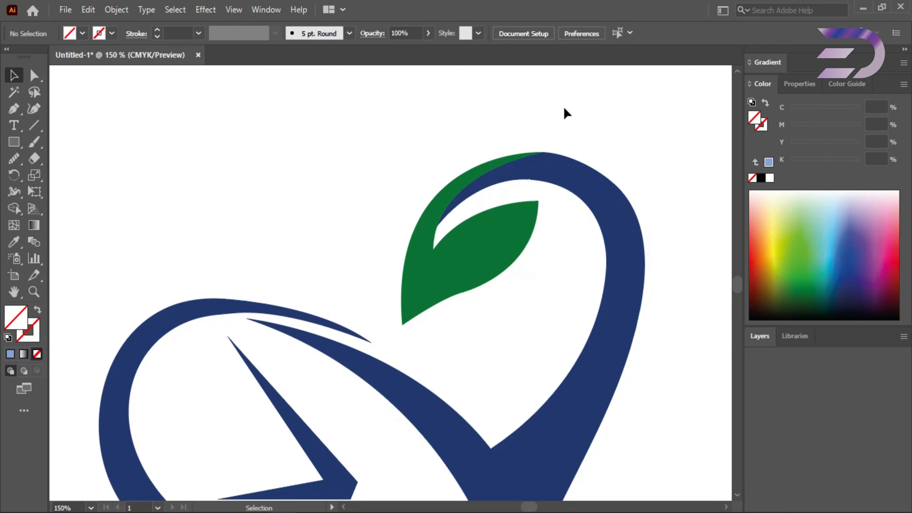
# Try to split the blue band along the curved path with the Shape Builder
pyautogui.click(555, 224)
pyautogui.click(14, 208)
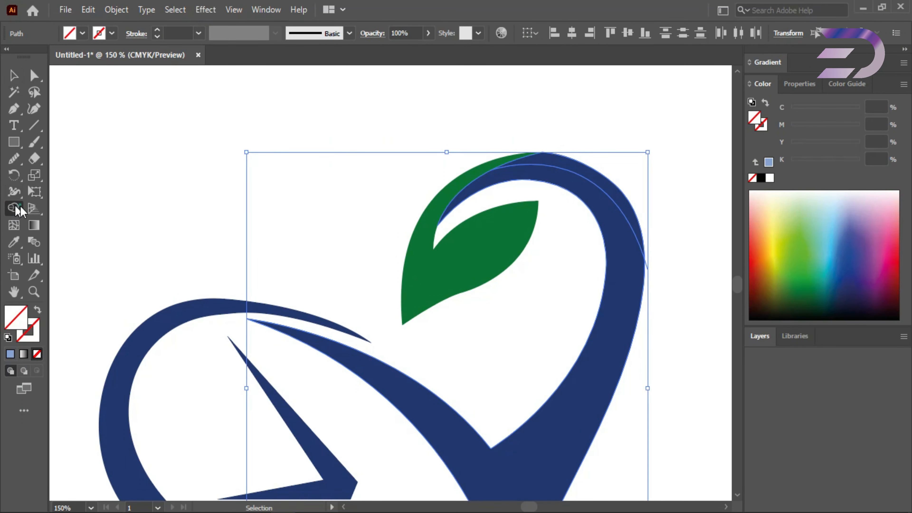
pyautogui.click(594, 176)
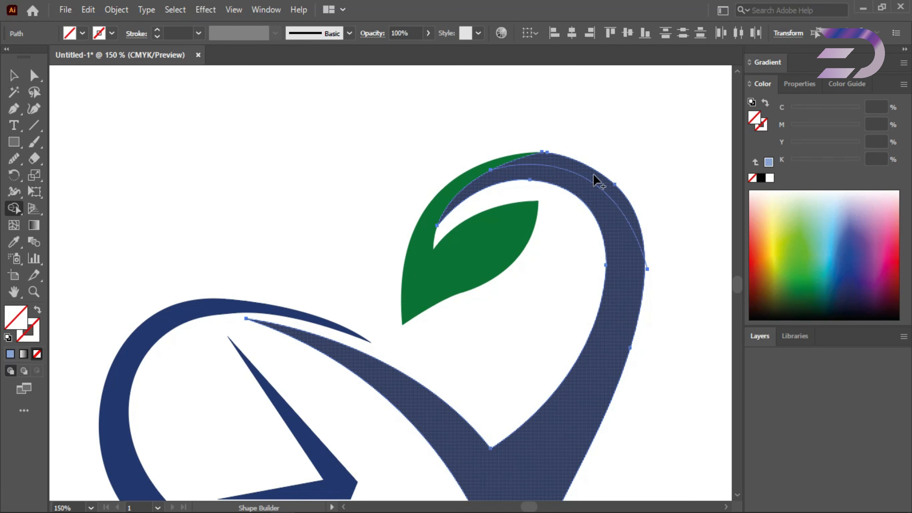
pyautogui.click(16, 75)
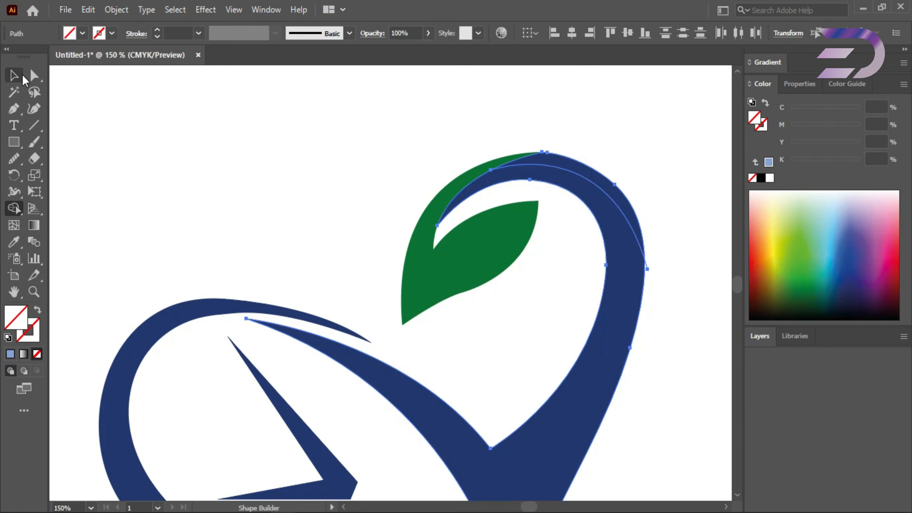
pyautogui.click(296, 94)
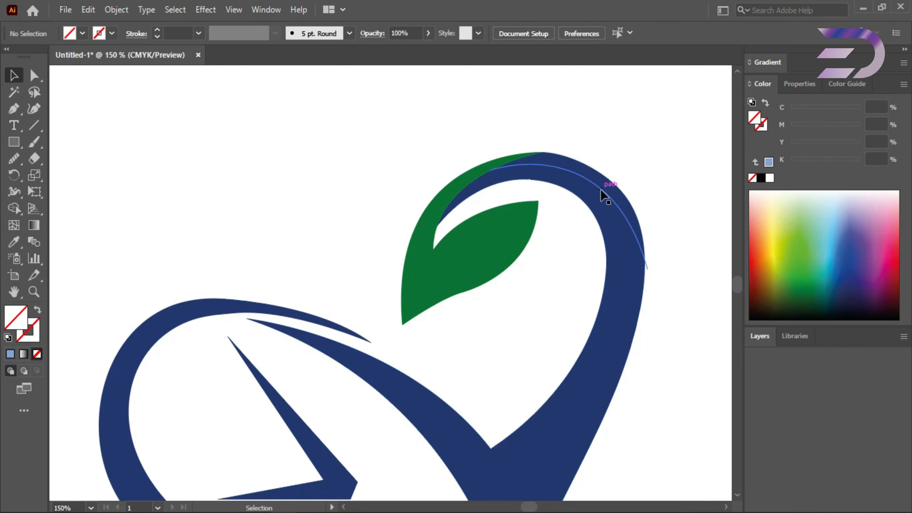
pyautogui.click(606, 159)
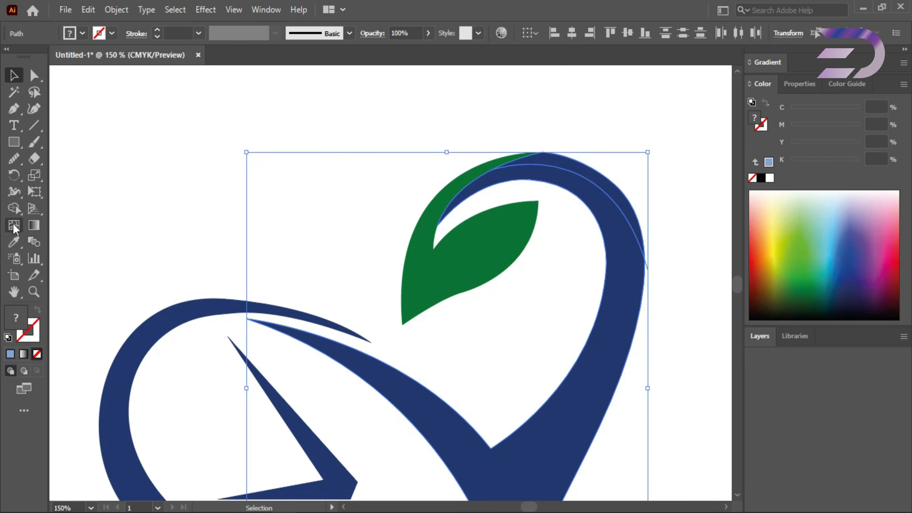
pyautogui.click(14, 207)
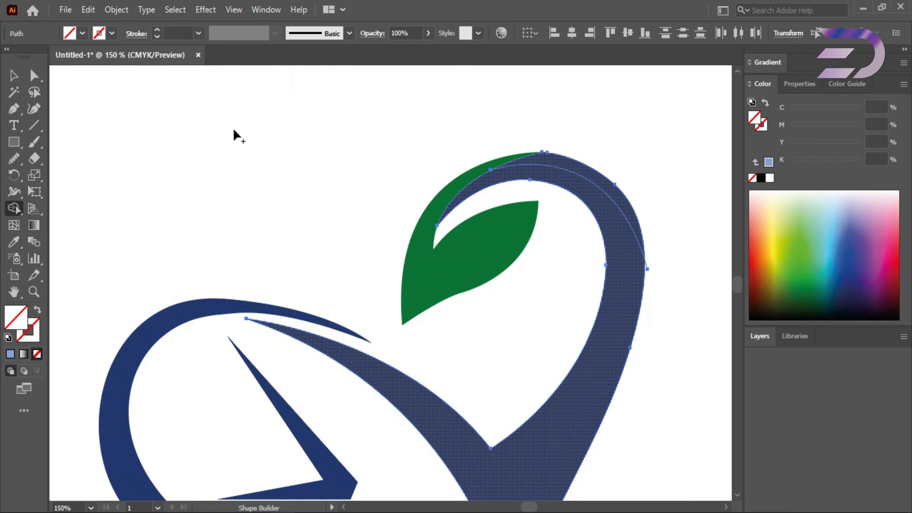
pyautogui.click(19, 79)
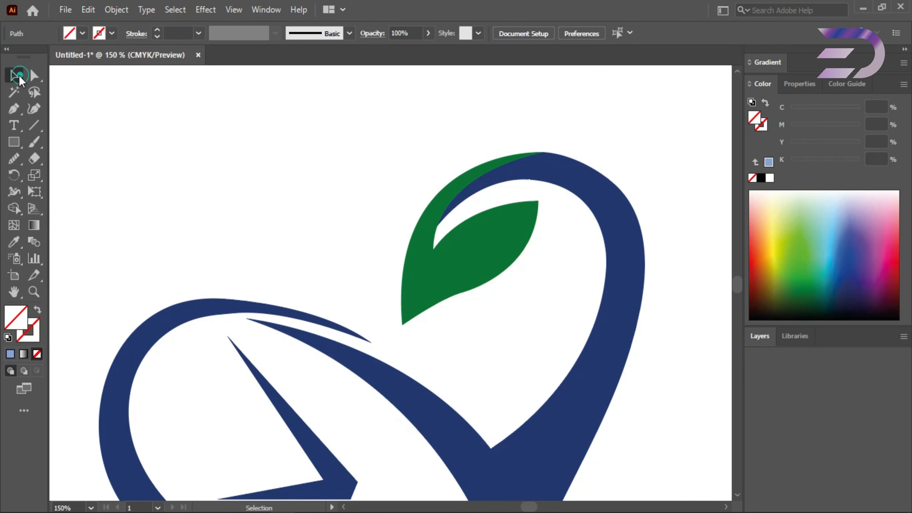
pyautogui.click(218, 108)
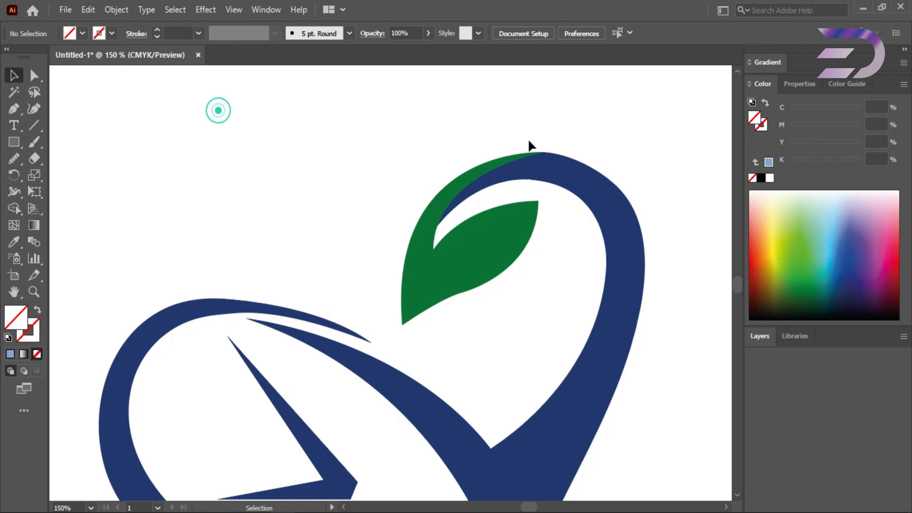
# Nudge the curved path one increment left and one up so its lower end meets the band's outer edge
pyautogui.click(646, 266)
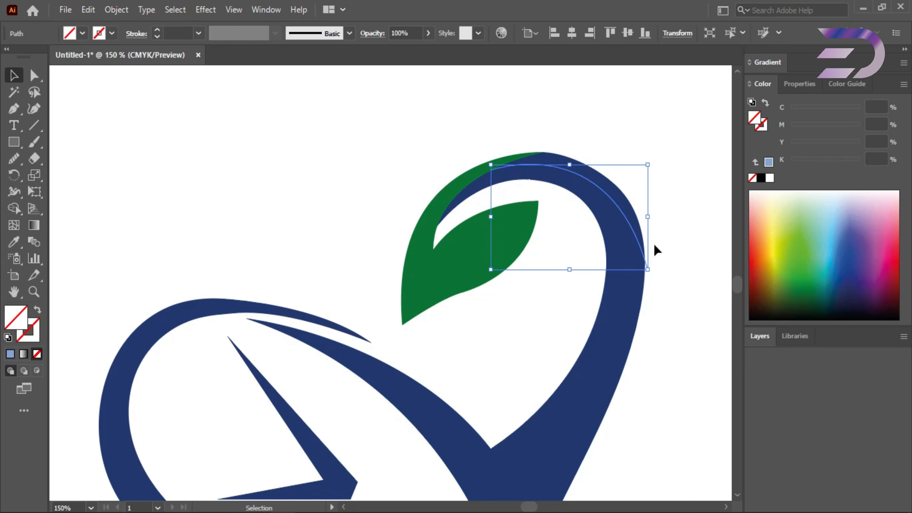
pyautogui.press('Left')
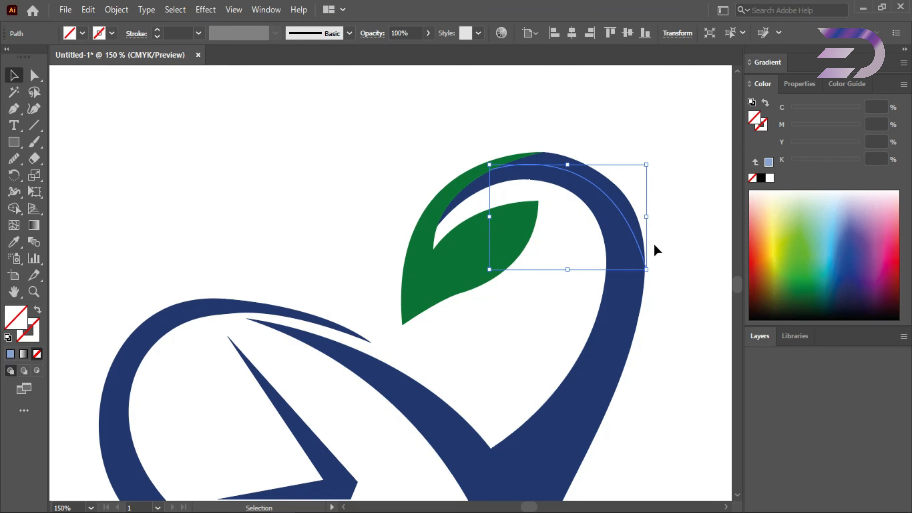
pyautogui.press('Up')
pyautogui.click(677, 198)
# Split the blue band along the curved path with the Shape Builder and fill both pieces with the light blue
pyautogui.moveTo(667, 159); pyautogui.dragTo(580, 264)
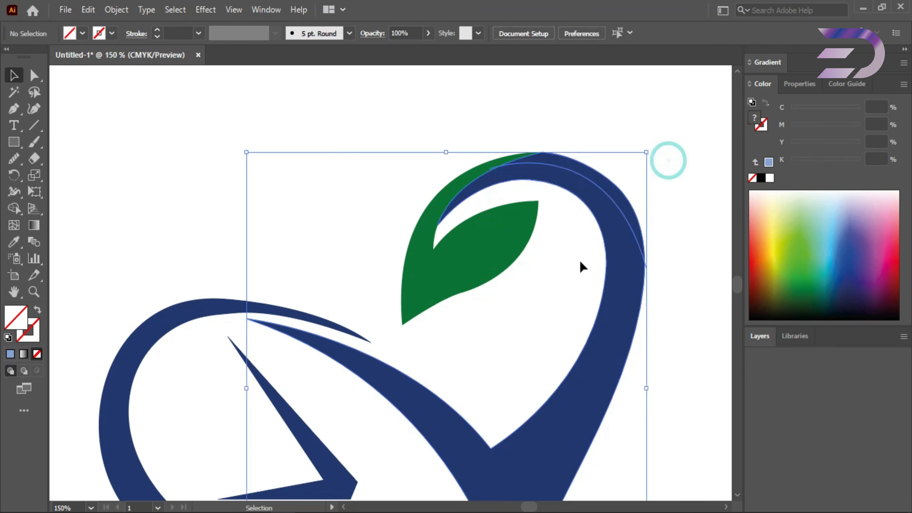
pyautogui.press('u')
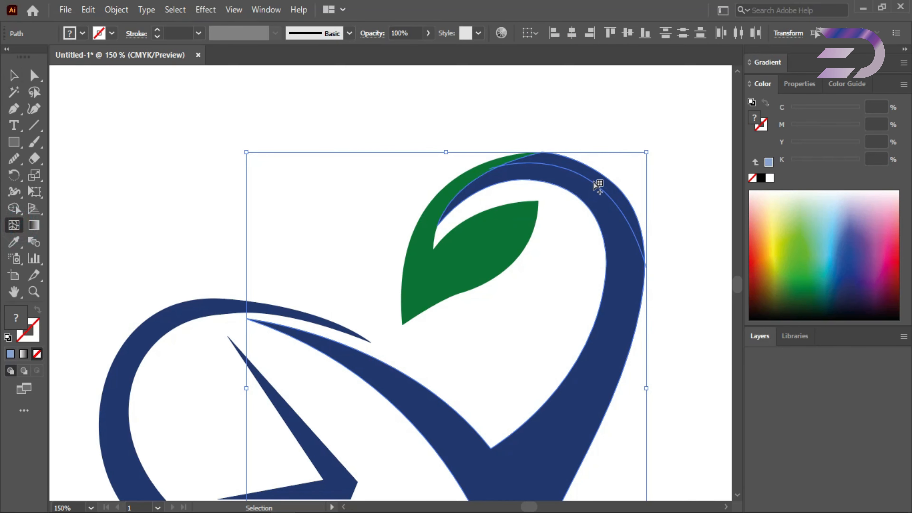
pyautogui.click(17, 208)
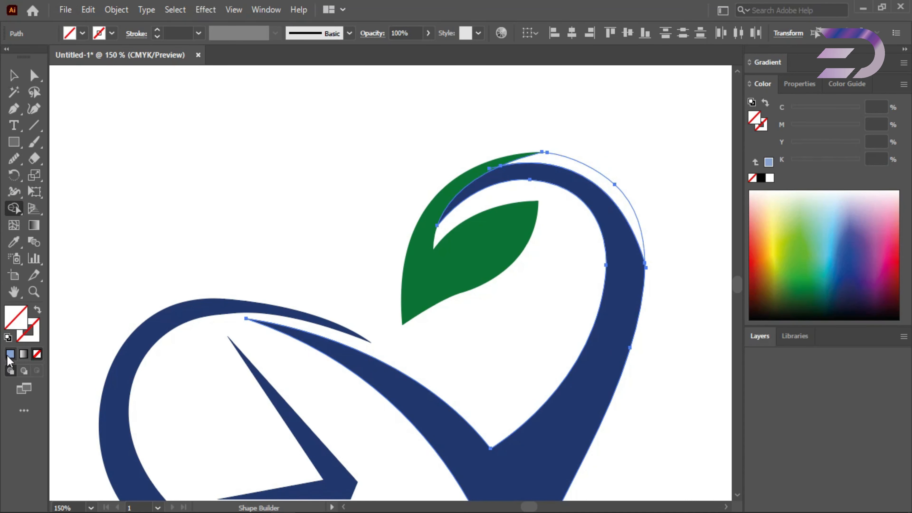
pyautogui.click(10, 355)
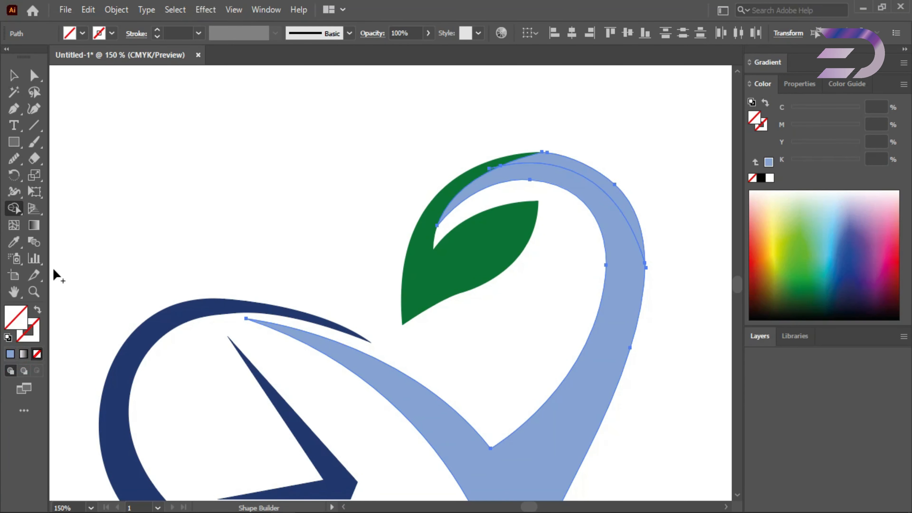
# Fill the outer sliver at the heart's top right with a stronger blue (C 96.97, M 77.96, Y 0, K 0) using the Shape Builder
pyautogui.doubleClick(13, 321)
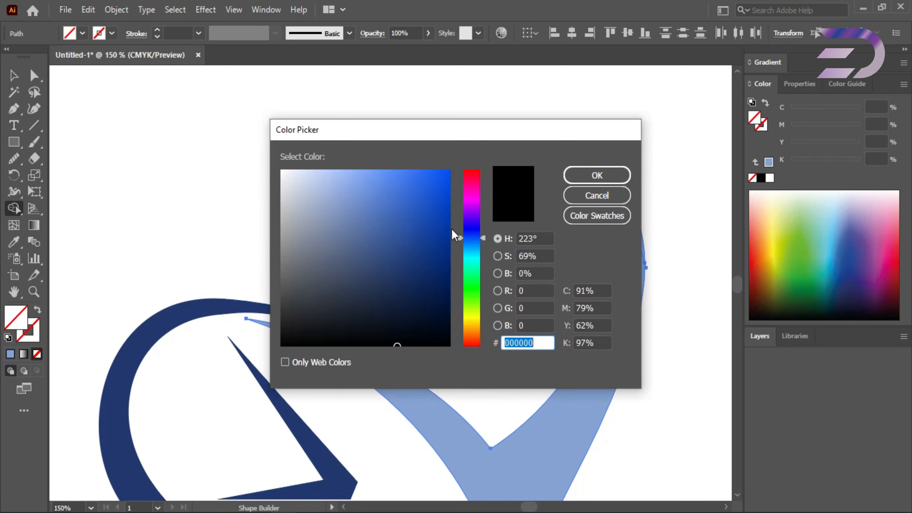
pyautogui.click(450, 226)
pyautogui.click(592, 175)
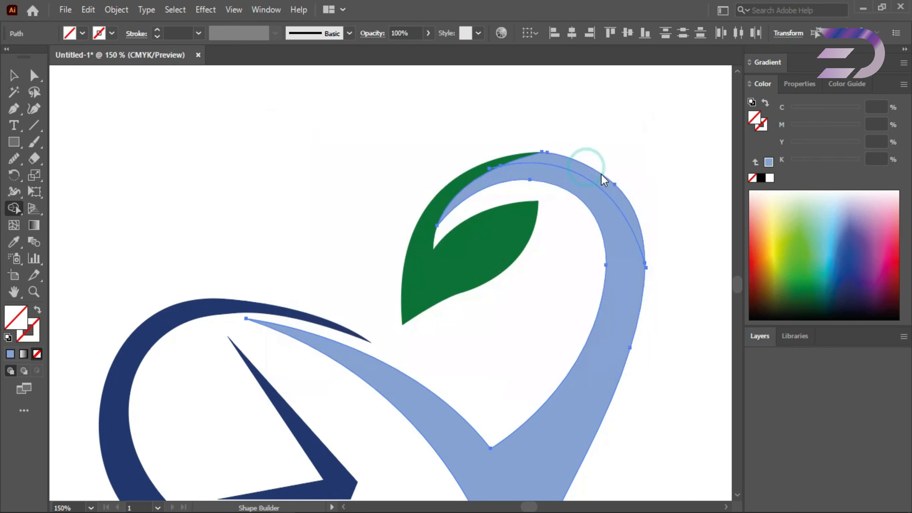
pyautogui.click(603, 185)
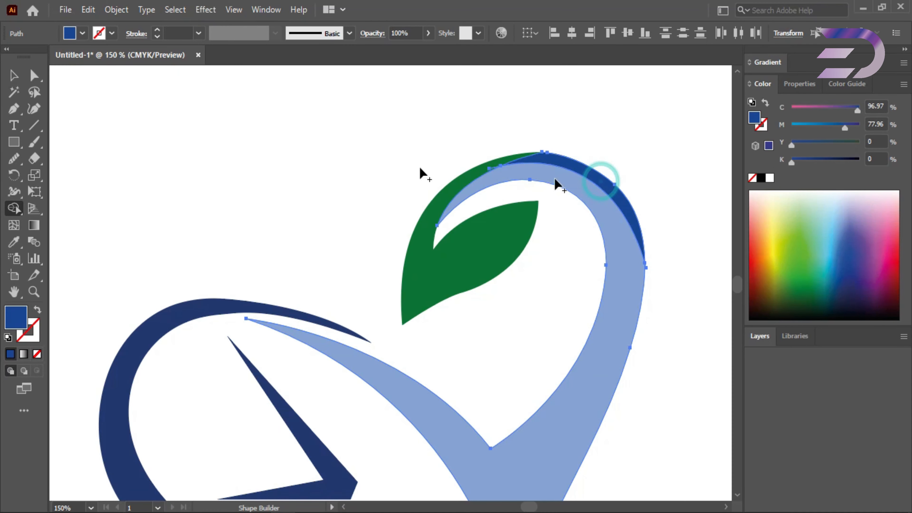
pyautogui.click(15, 84)
pyautogui.click(14, 76)
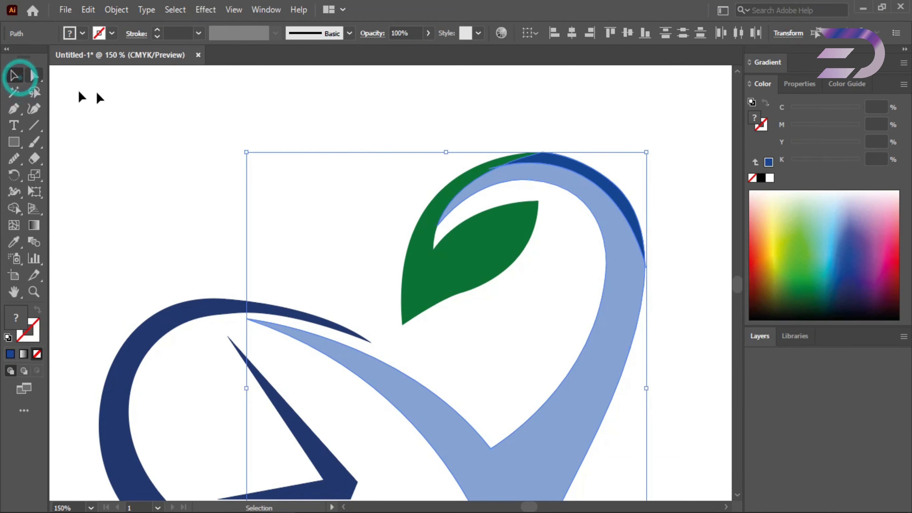
pyautogui.click(98, 89)
# Recolour the dark blue curved outline around the clock hands with the light green of the sample rectangle using the Eyedropper
pyautogui.keyDown('ctrl'); pyautogui.keyDown('alt'); pyautogui.click(218, 182); pyautogui.keyUp('alt'); pyautogui.keyUp('ctrl')
pyautogui.keyDown('ctrl'); pyautogui.keyDown('alt'); pyautogui.click(217, 182); pyautogui.keyUp('alt'); pyautogui.keyUp('ctrl')
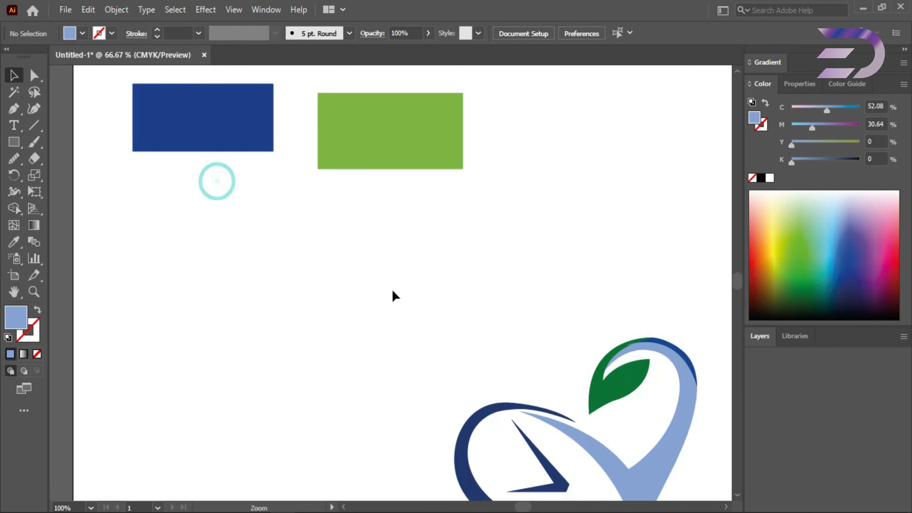
pyautogui.moveTo(401, 267); pyautogui.dragTo(311, 137)
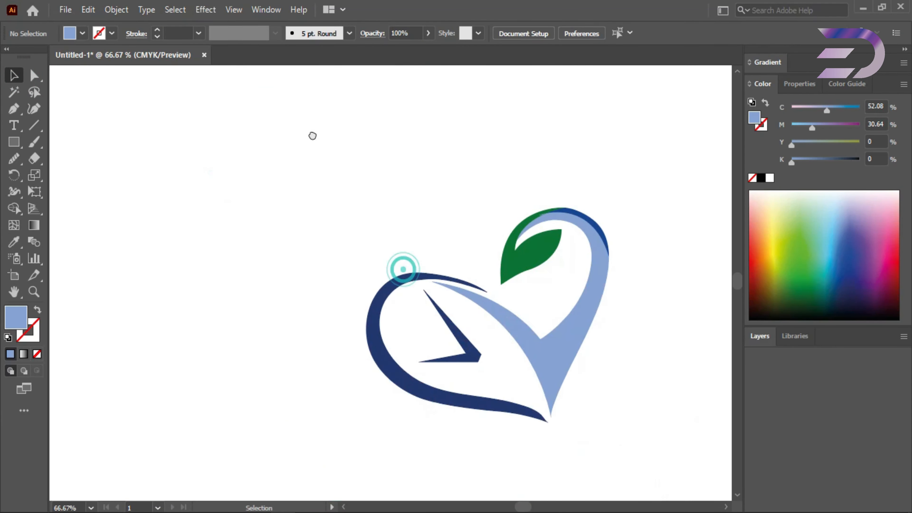
pyautogui.keyDown('ctrl'); pyautogui.keyDown('alt'); pyautogui.click(360, 157); pyautogui.keyUp('alt'); pyautogui.keyUp('ctrl')
pyautogui.keyDown('ctrl'); pyautogui.keyDown('alt'); pyautogui.click(361, 157); pyautogui.keyUp('alt'); pyautogui.keyUp('ctrl')
pyautogui.moveTo(438, 296); pyautogui.dragTo(385, 188)
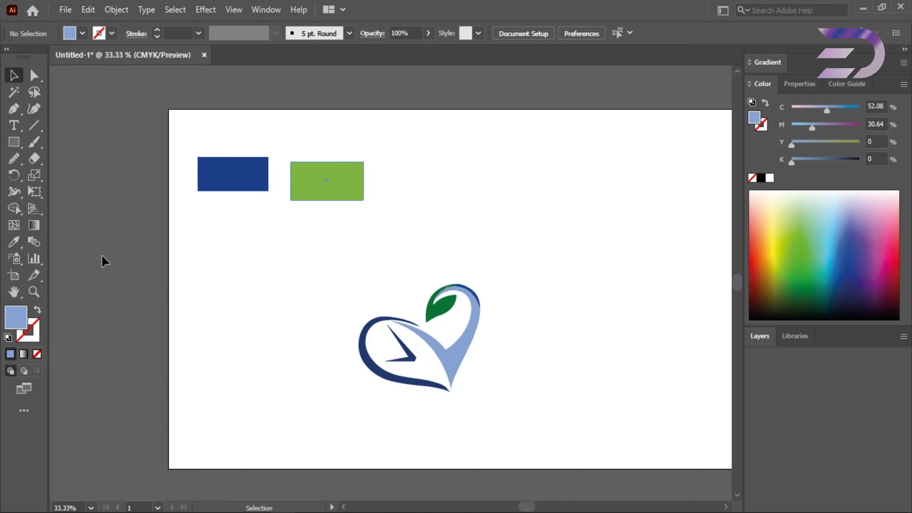
pyautogui.click(372, 376)
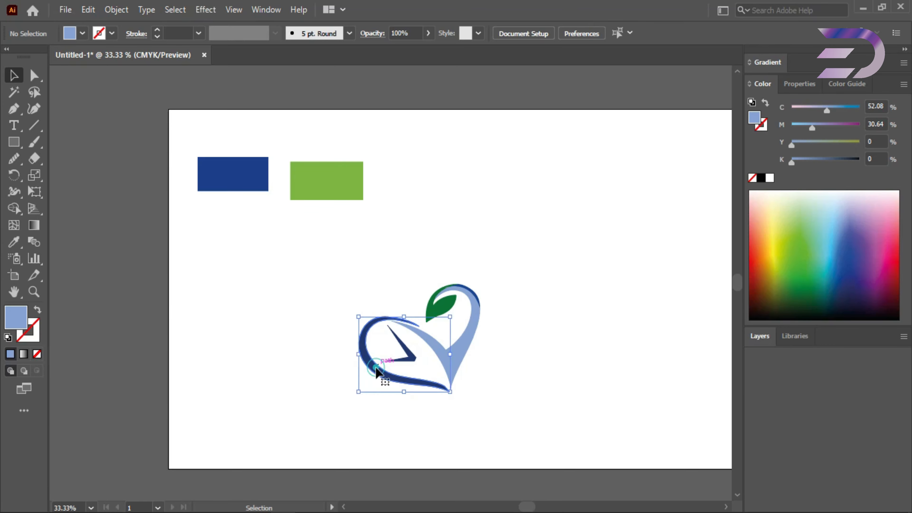
pyautogui.click(14, 242)
pyautogui.click(356, 165)
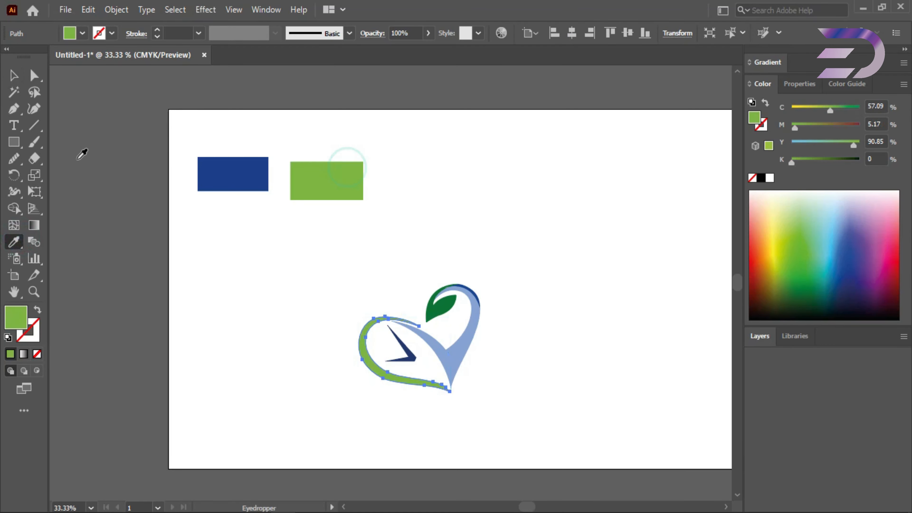
pyautogui.click(14, 76)
pyautogui.click(187, 228)
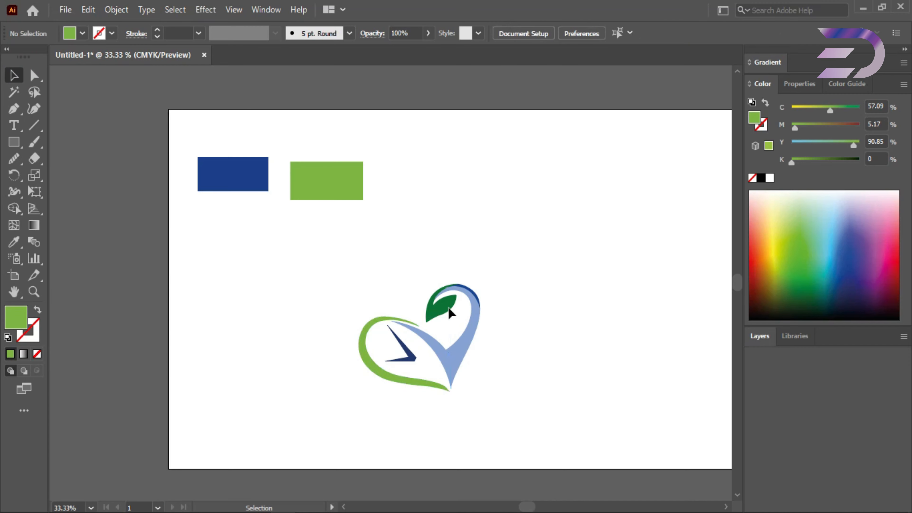
# Recolour the dark green leaf with the light green of the sample rectangle using the Eyedropper
pyautogui.click(439, 306)
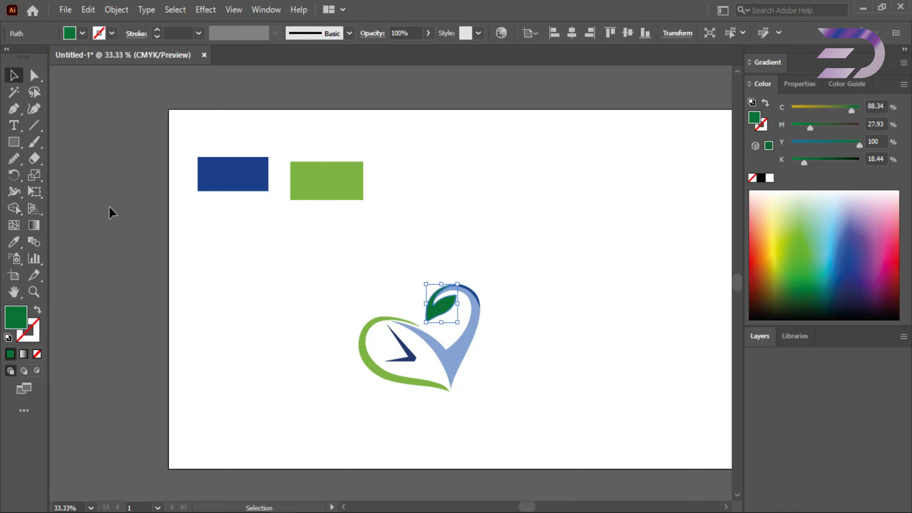
pyautogui.click(14, 242)
pyautogui.click(332, 180)
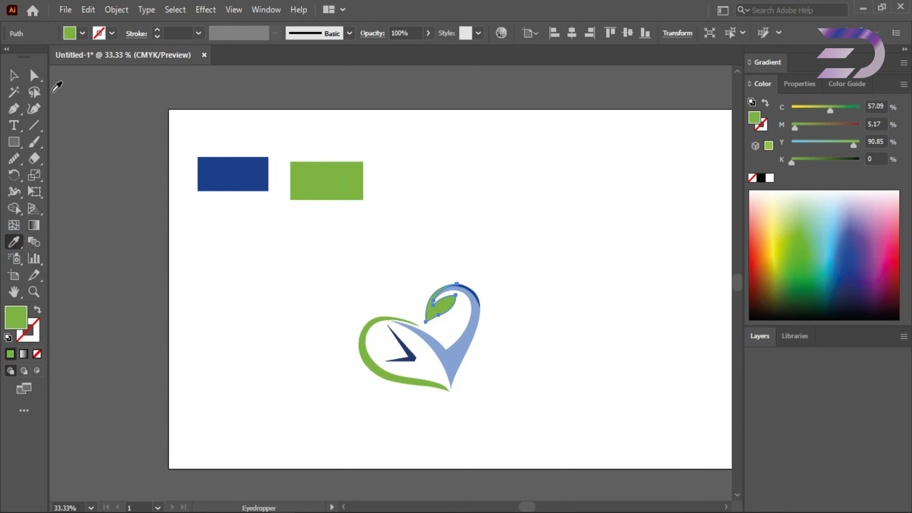
pyautogui.click(14, 75)
pyautogui.click(215, 229)
# Apply a linear white-to-black gradient to the light blue V-shaped band of the heart
pyautogui.click(443, 350)
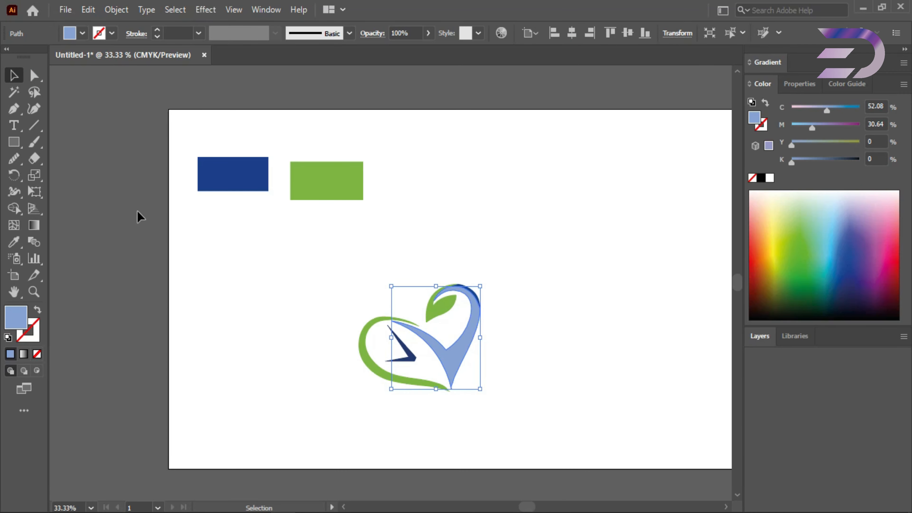
pyautogui.click(36, 227)
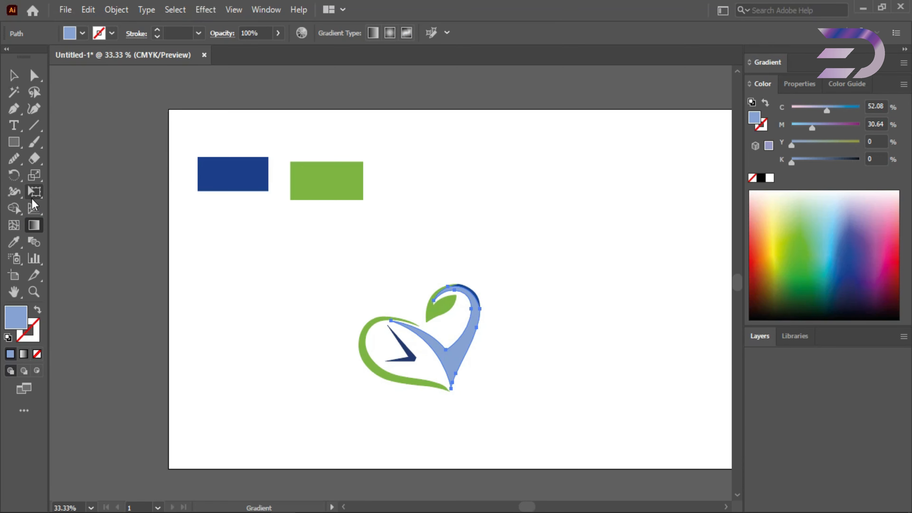
pyautogui.click(14, 74)
pyautogui.click(35, 225)
pyautogui.doubleClick(32, 226)
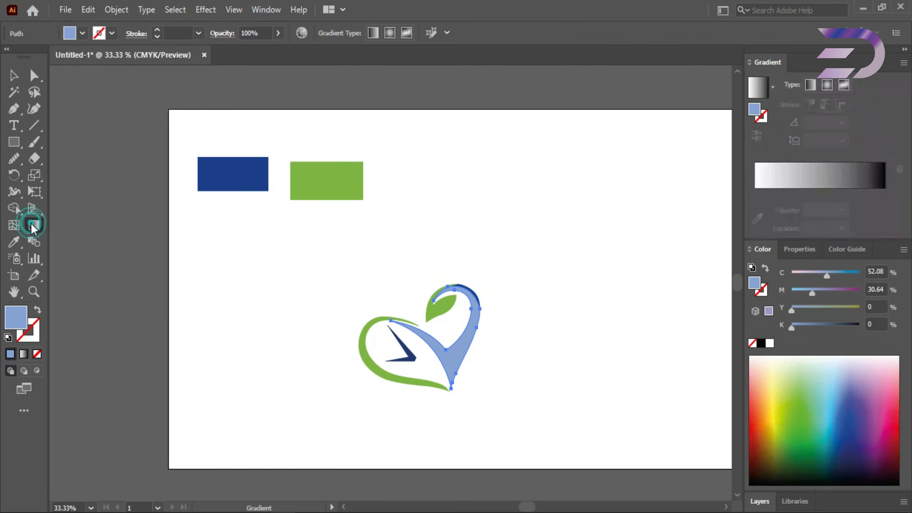
pyautogui.click(850, 176)
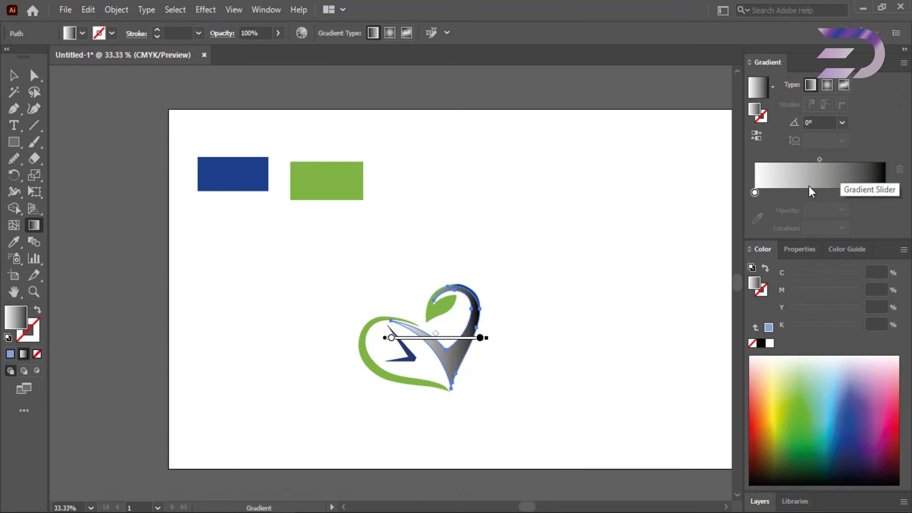
# Set the band gradient's starting colour stop to the dark blue sampled from the blue rectangle
pyautogui.click(755, 193)
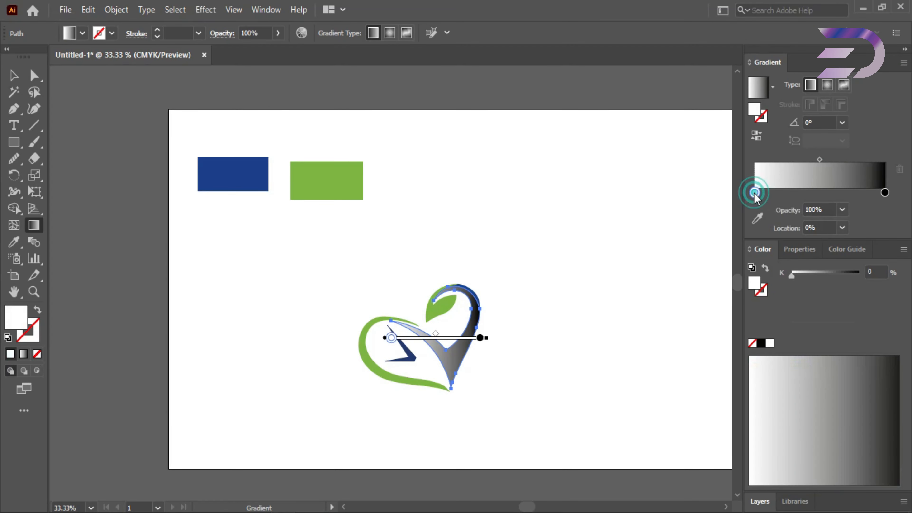
pyautogui.doubleClick(755, 193)
pyautogui.click(755, 216)
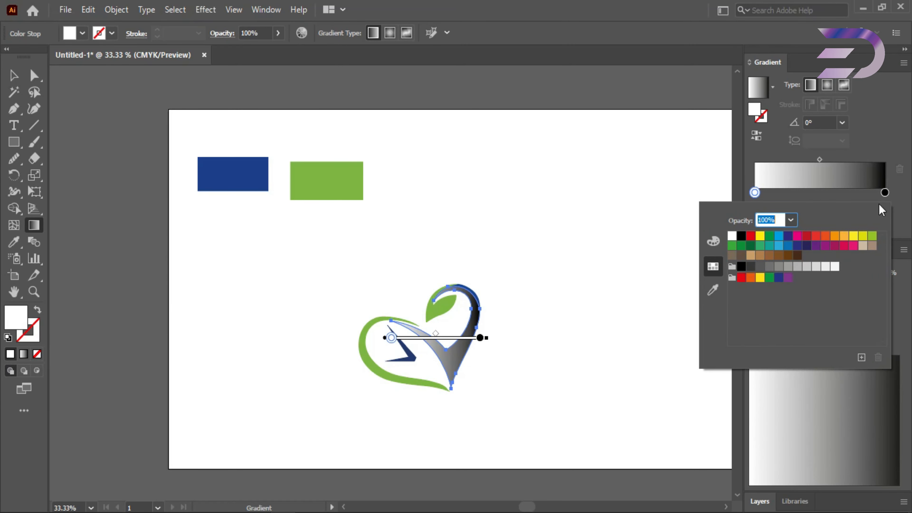
pyautogui.click(756, 194)
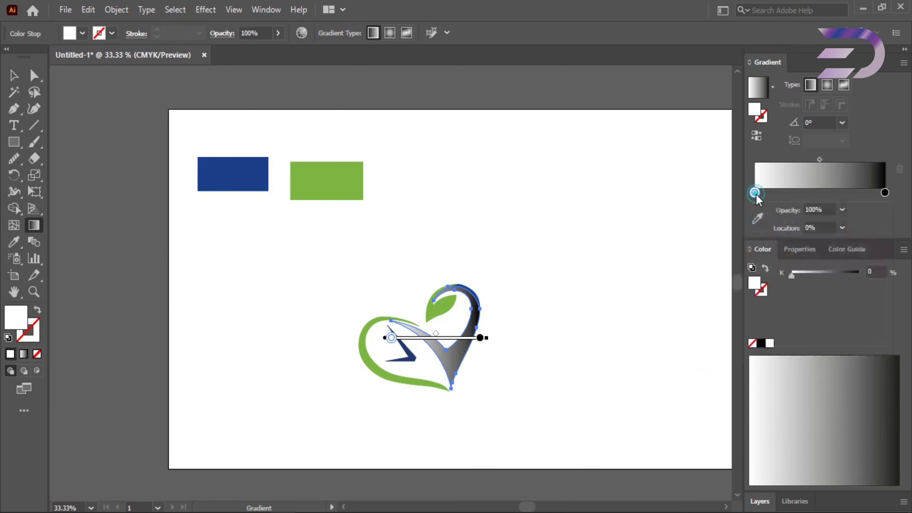
pyautogui.click(758, 220)
pyautogui.click(227, 174)
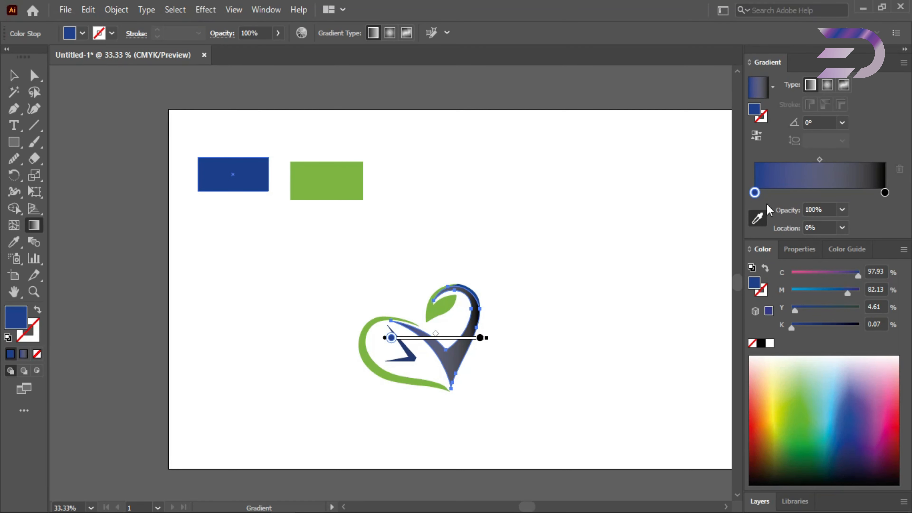
# Set the band gradient's black end stop to the dark blue sampled from the blue rectangle
pyautogui.click(885, 193)
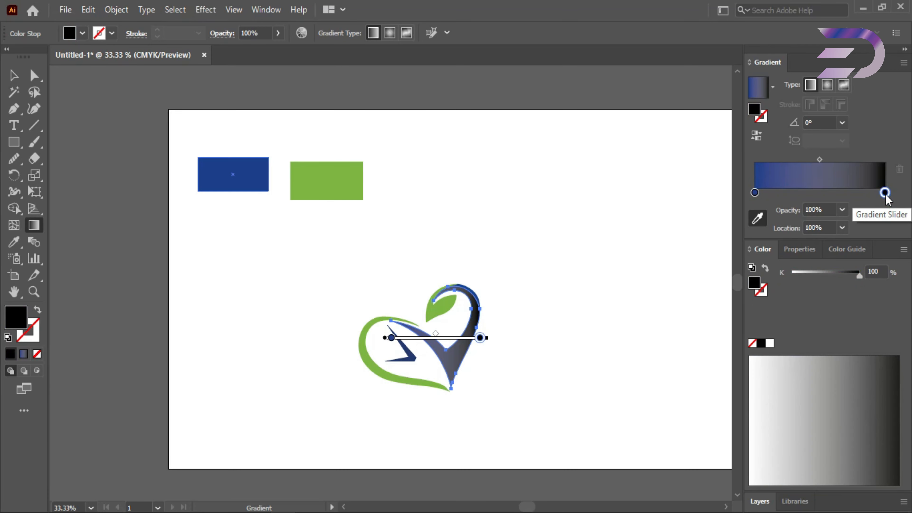
pyautogui.doubleClick(885, 193)
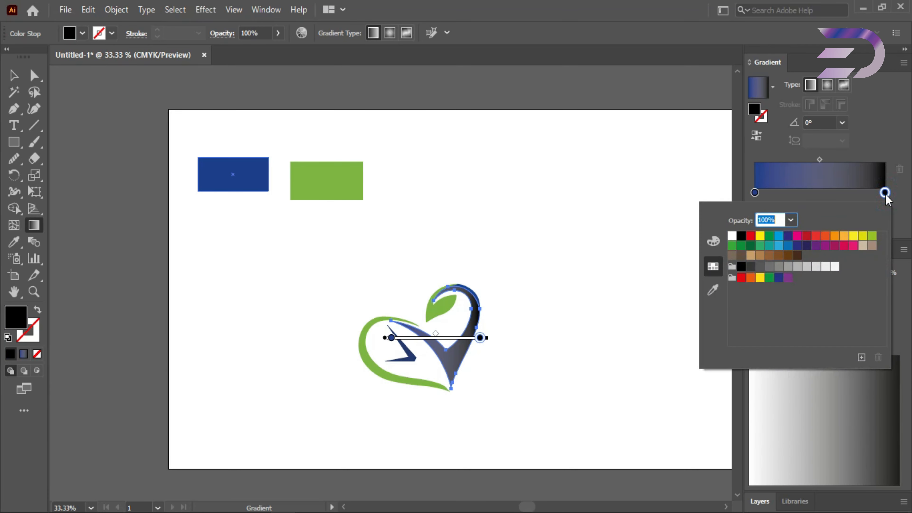
pyautogui.press('Escape')
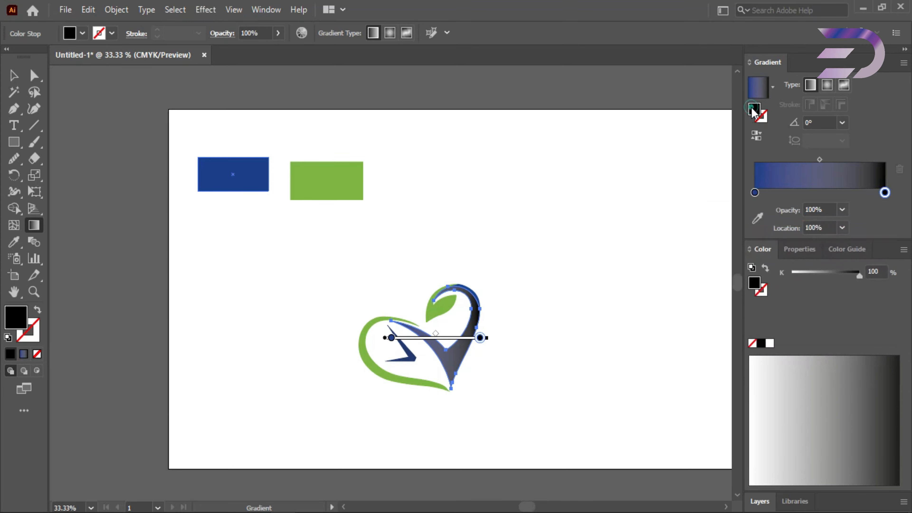
pyautogui.click(754, 108)
pyautogui.doubleClick(754, 112)
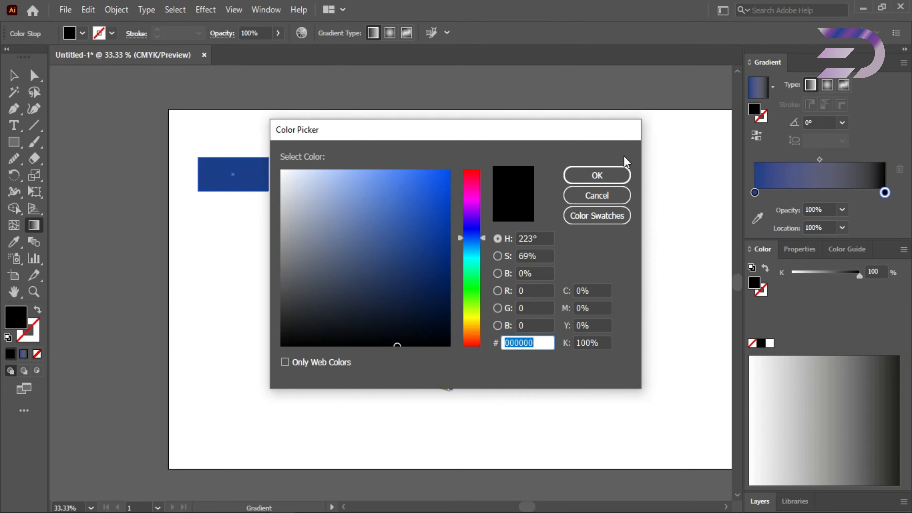
pyautogui.click(611, 197)
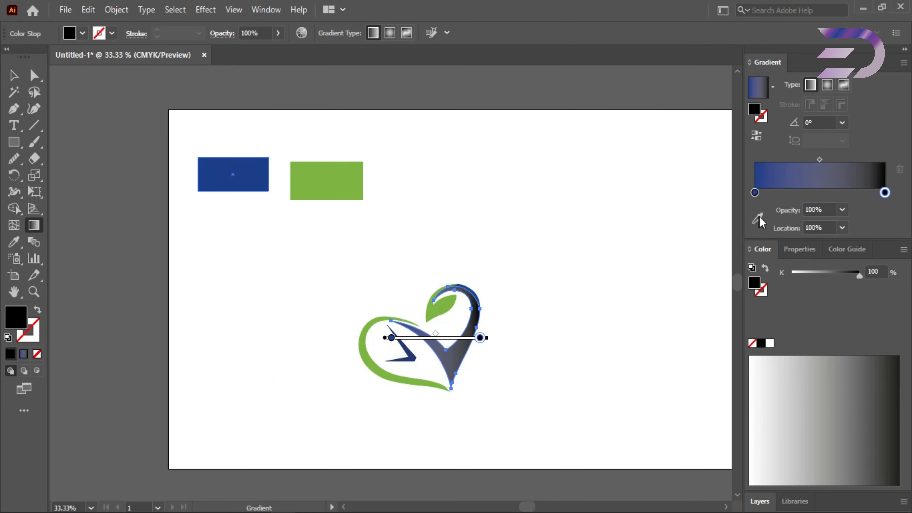
pyautogui.click(759, 219)
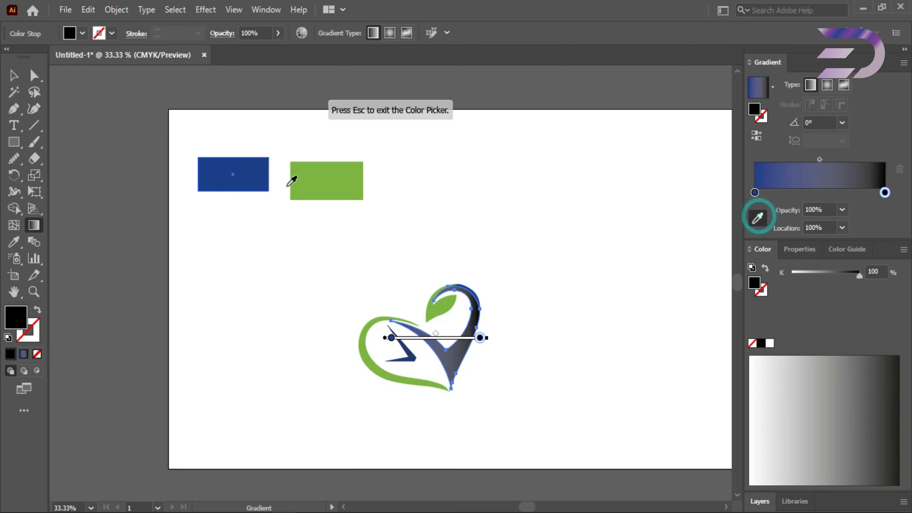
pyautogui.click(264, 180)
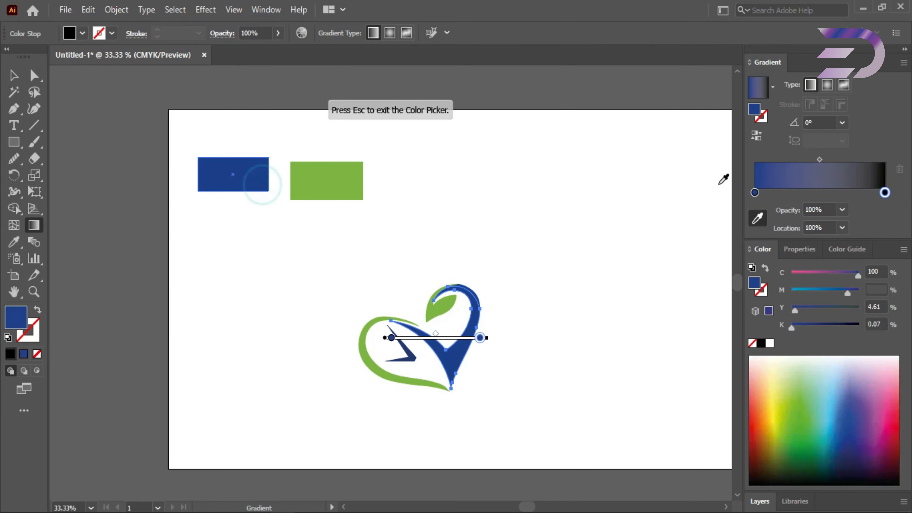
# Lighten the band gradient's end stop to a medium blue (C 67.05, M 46.49, Y 0, K 0)
pyautogui.click(884, 193)
pyautogui.doubleClick(884, 192)
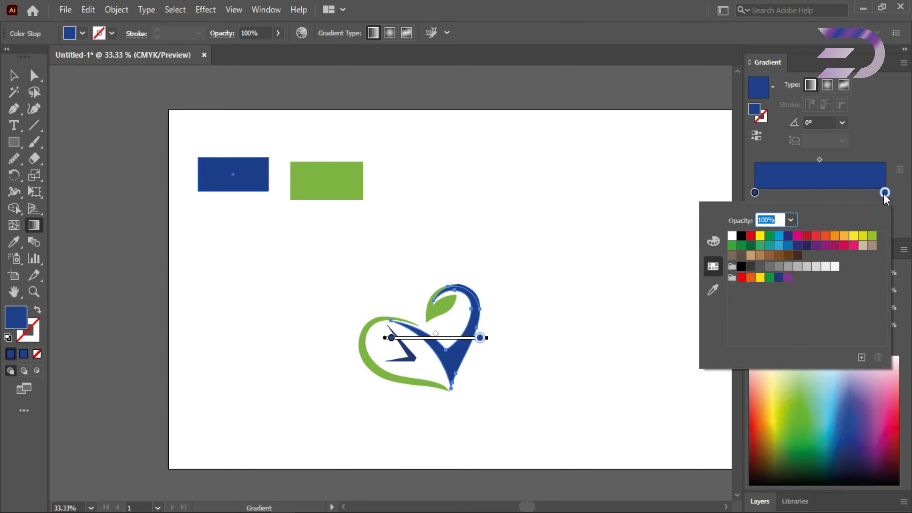
pyautogui.click(758, 114)
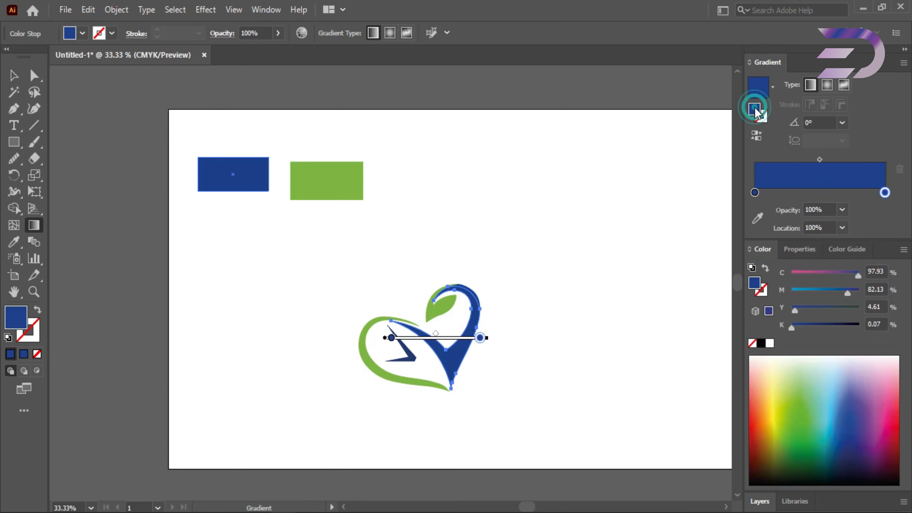
pyautogui.doubleClick(758, 114)
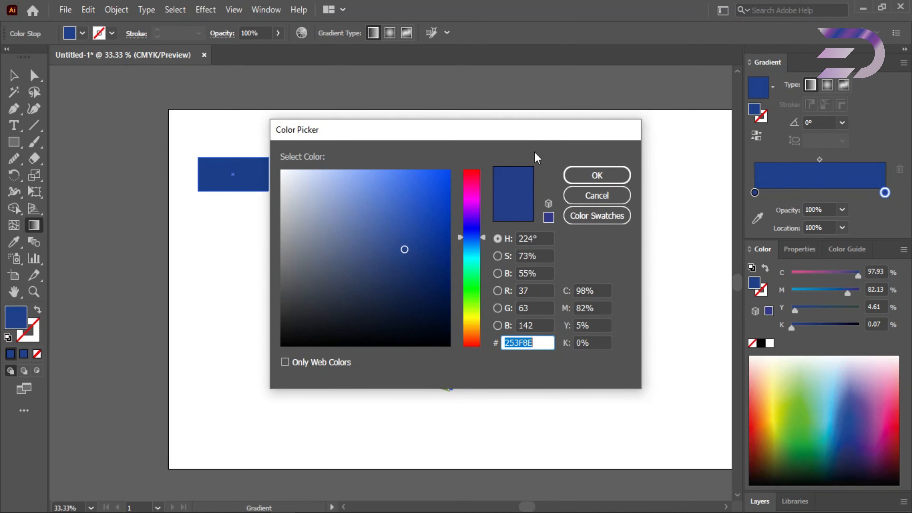
pyautogui.moveTo(394, 231)
pyautogui.mouseDown()
pyautogui.moveTo(389, 187)
pyautogui.moveTo(393, 207)
pyautogui.moveTo(394, 194)
pyautogui.moveTo(383, 181)
pyautogui.mouseUp()
pyautogui.click(596, 176)
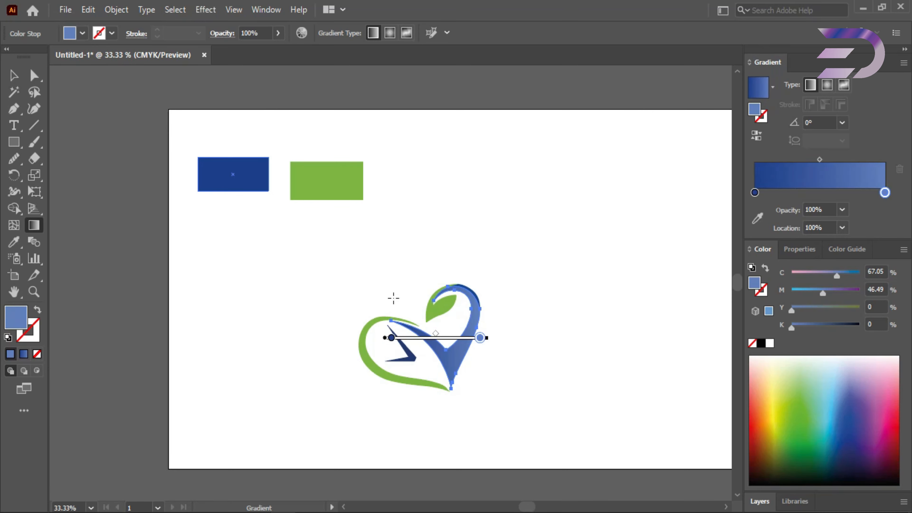
# Redraw the band's gradient upward from the heart's lower tip to above the leaf, at about 95°
pyautogui.moveTo(446, 275)
pyautogui.mouseDown()
pyautogui.moveTo(451, 381)
pyautogui.moveTo(449, 247)
pyautogui.mouseUp()
pyautogui.click(14, 76)
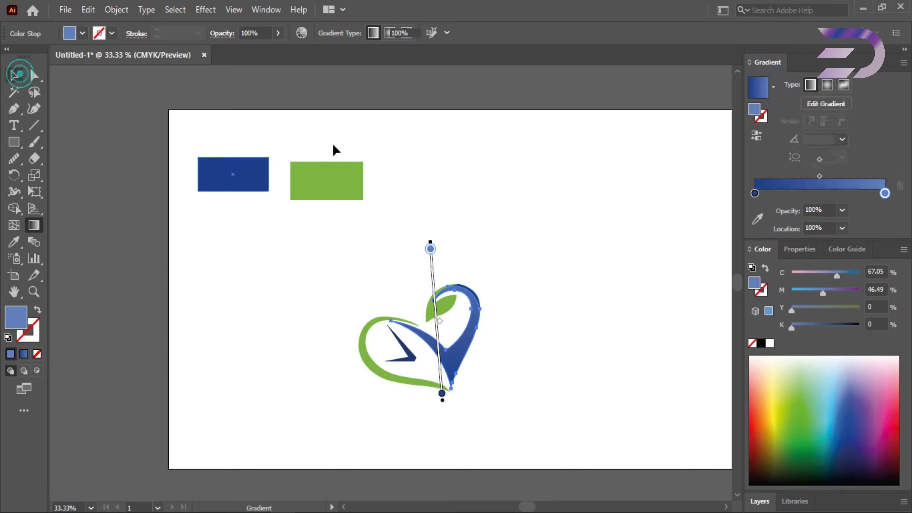
pyautogui.click(447, 146)
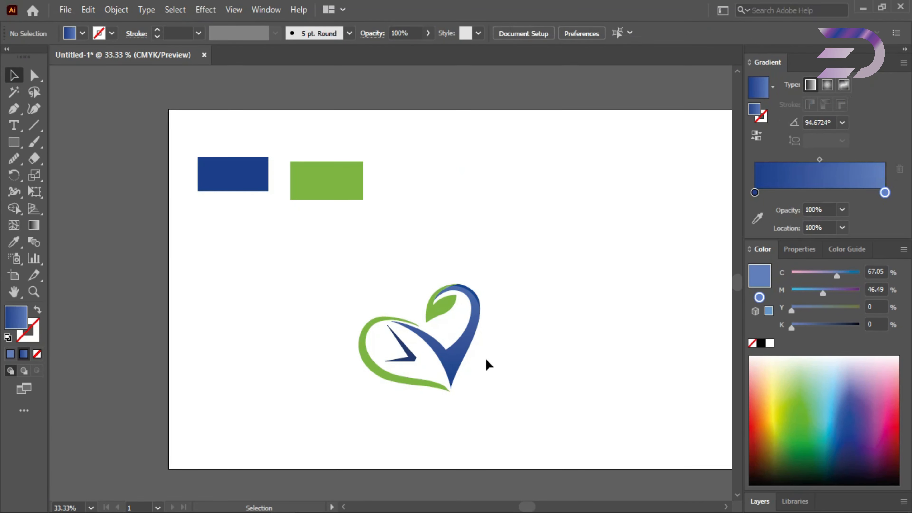
# Set the lighter end stop of the band's gradient to the stronger blue 2E62CC
pyautogui.click(458, 365)
pyautogui.click(34, 224)
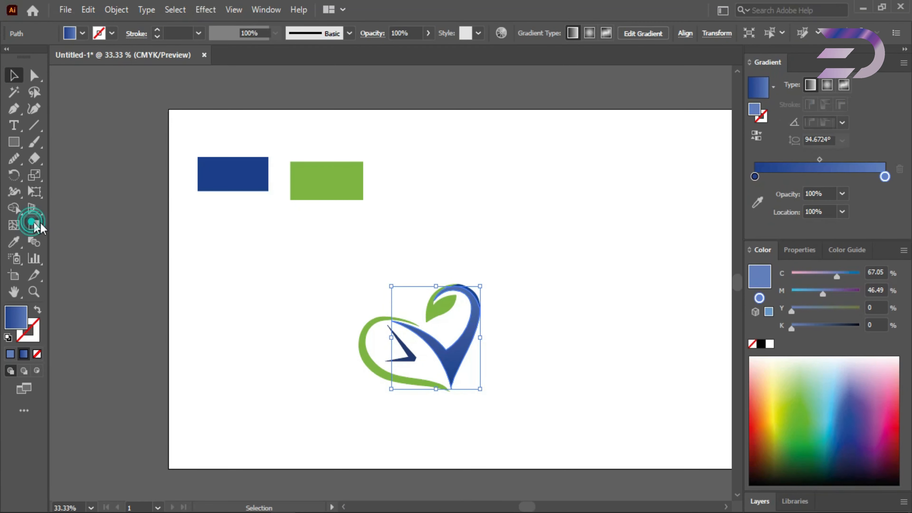
pyautogui.click(884, 192)
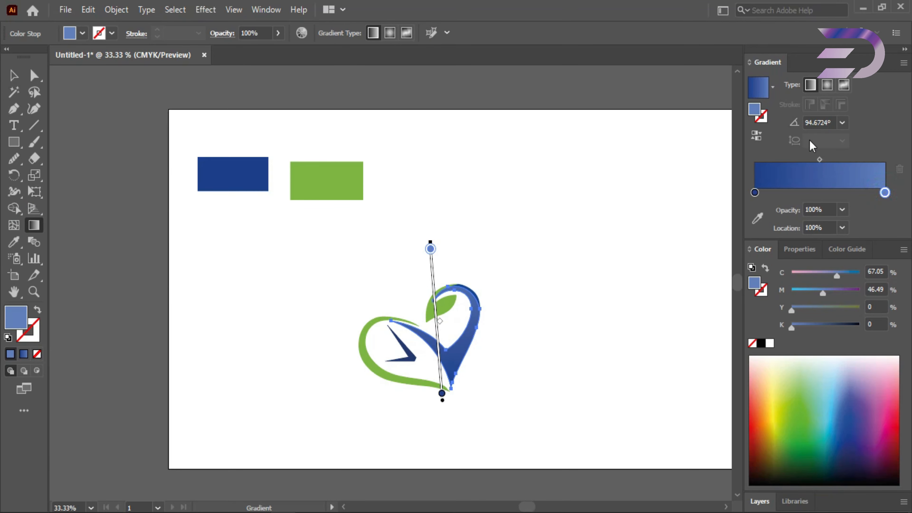
pyautogui.doubleClick(757, 113)
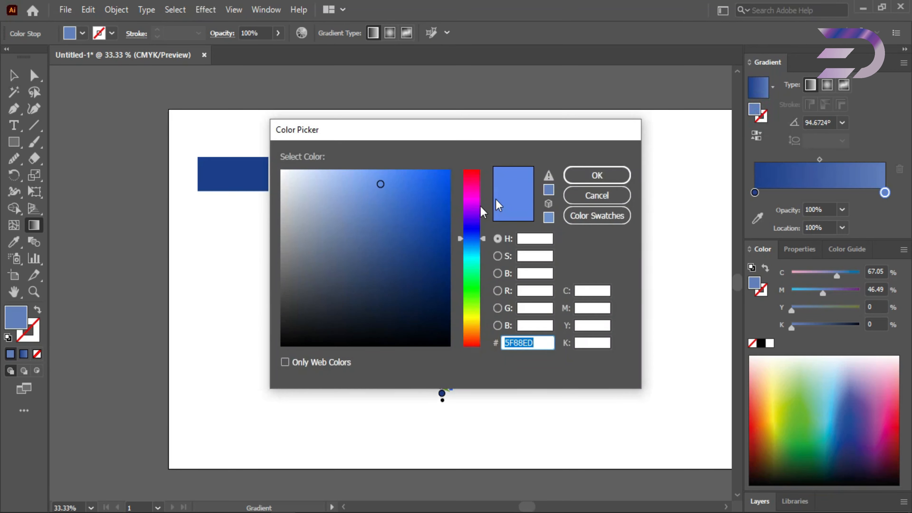
pyautogui.click(409, 197)
pyautogui.click(413, 204)
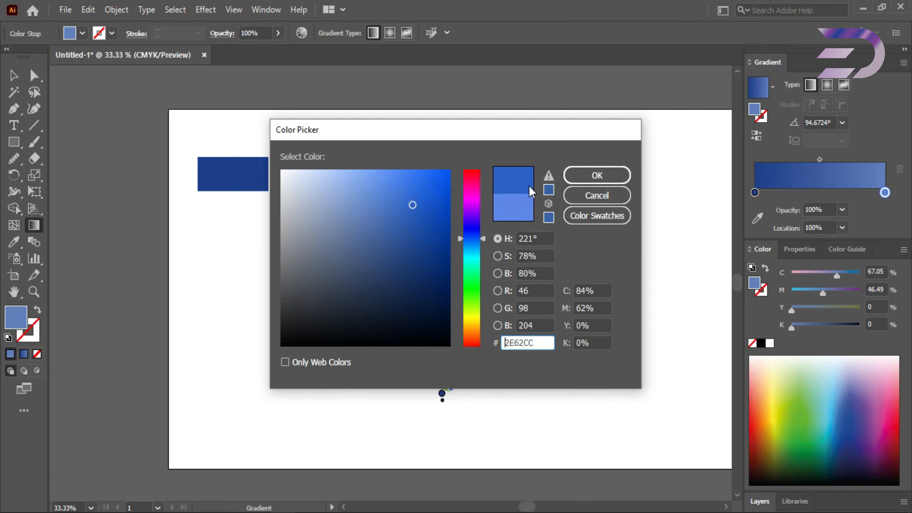
pyautogui.click(619, 175)
# Shorten the band's gradient to run from the heart's lower tip up to the leaf, at about 92°
pyautogui.moveTo(459, 393); pyautogui.dragTo(456, 305)
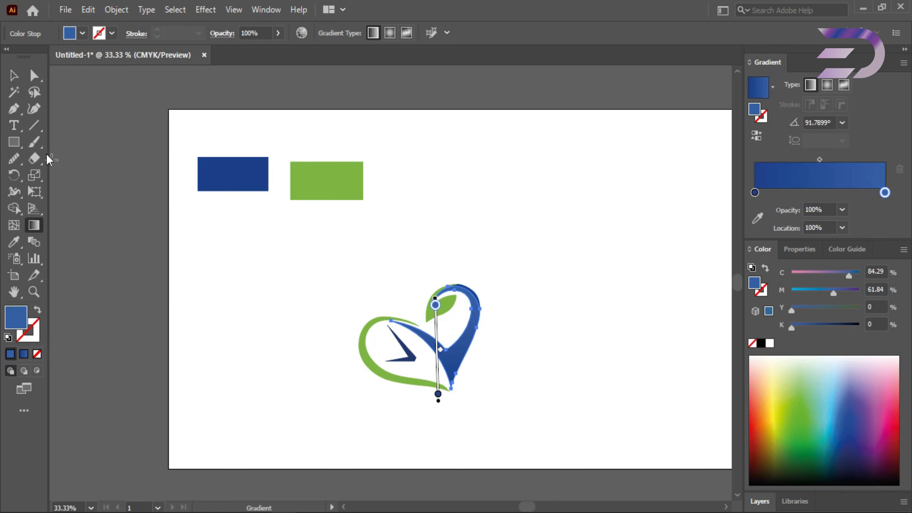
pyautogui.click(14, 76)
pyautogui.click(325, 116)
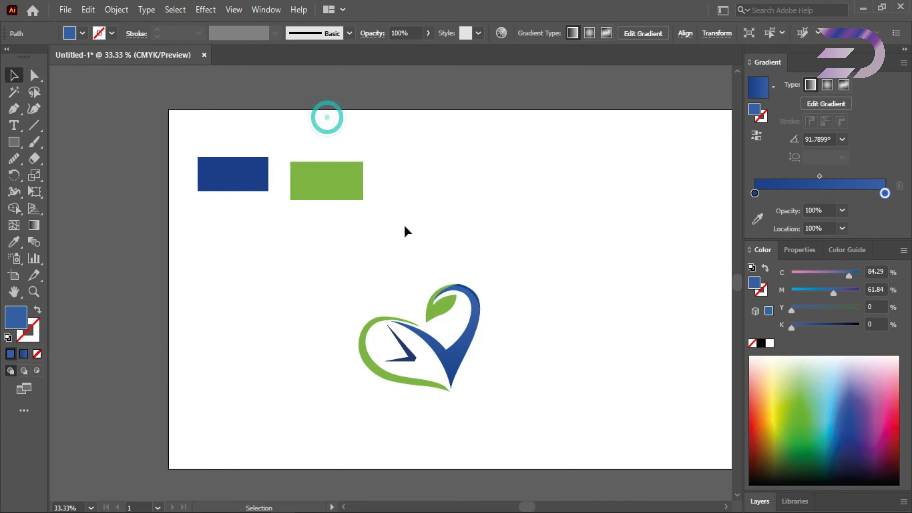
# Try a solid fill on the band using the dark blue sampled from the blue rectangle
pyautogui.click(465, 292)
pyautogui.click(13, 242)
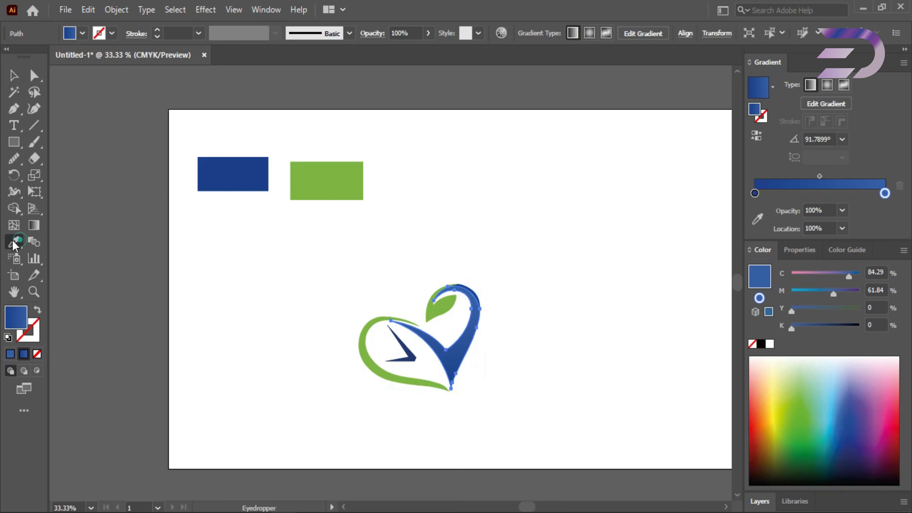
pyautogui.click(237, 160)
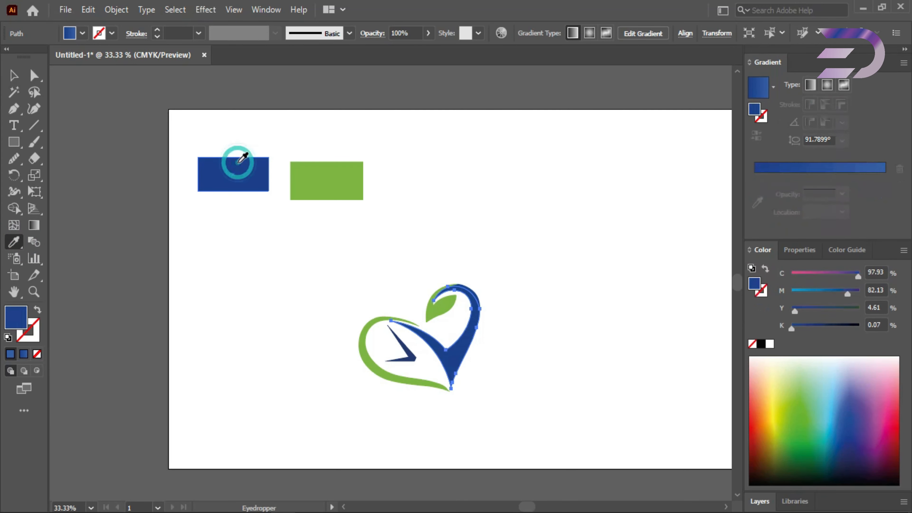
pyautogui.click(14, 73)
pyautogui.click(162, 203)
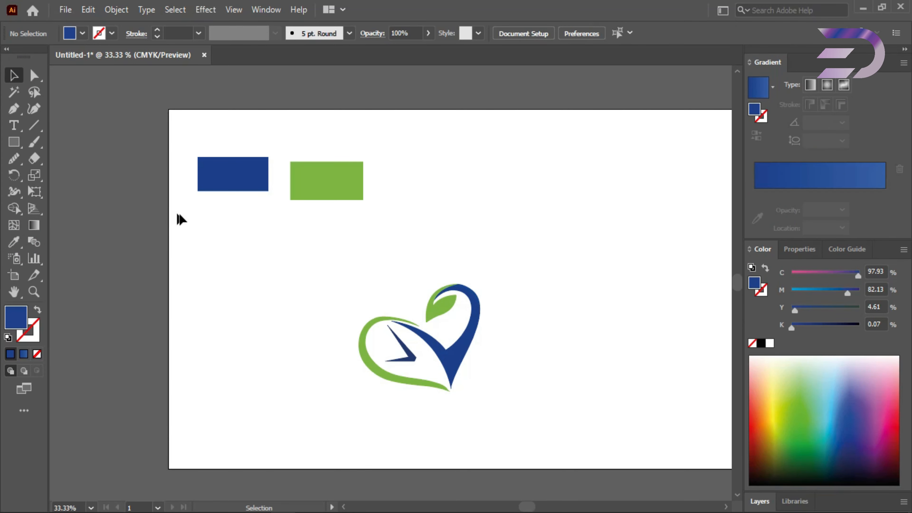
# Restore the band's gradient and fill the thin crescent along its upper bend with the dark blue sampled from the blue rectangle
pyautogui.click(467, 298)
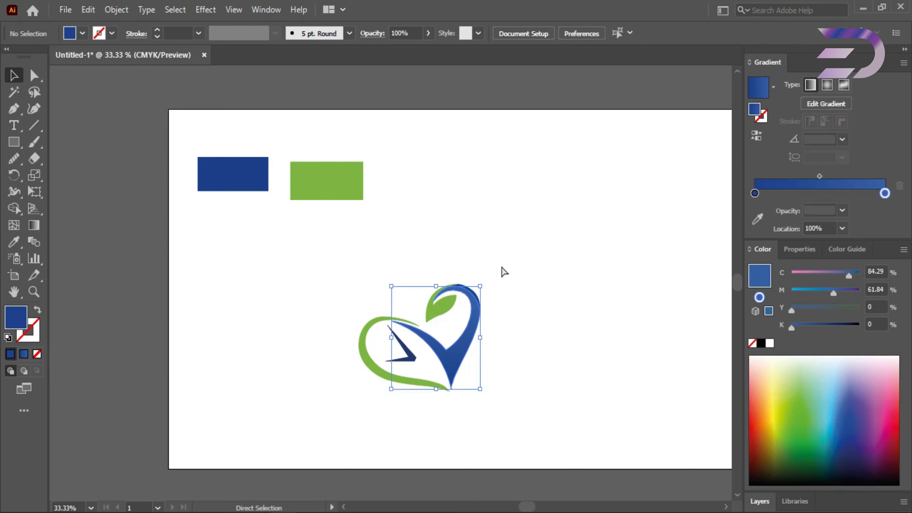
pyautogui.click(502, 266)
pyautogui.click(502, 266)
pyautogui.click(502, 267)
pyautogui.moveTo(413, 276); pyautogui.dragTo(517, 240)
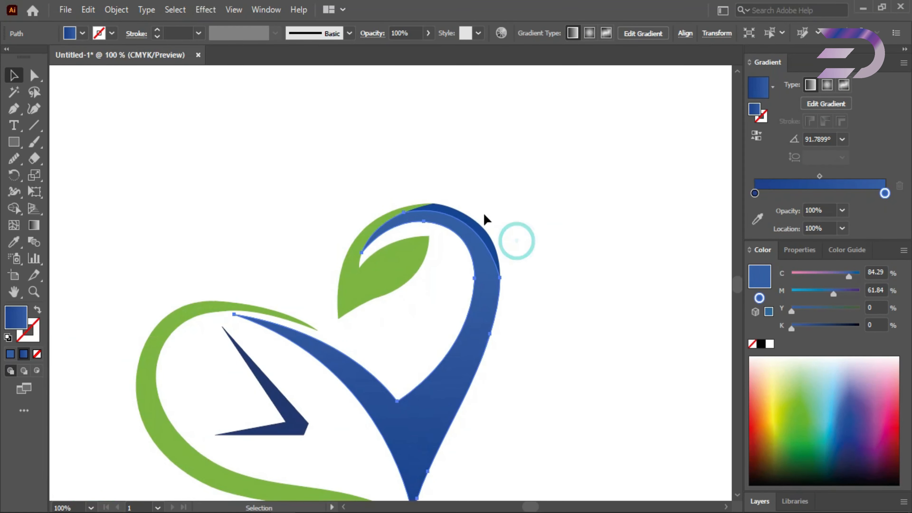
pyautogui.click(549, 144)
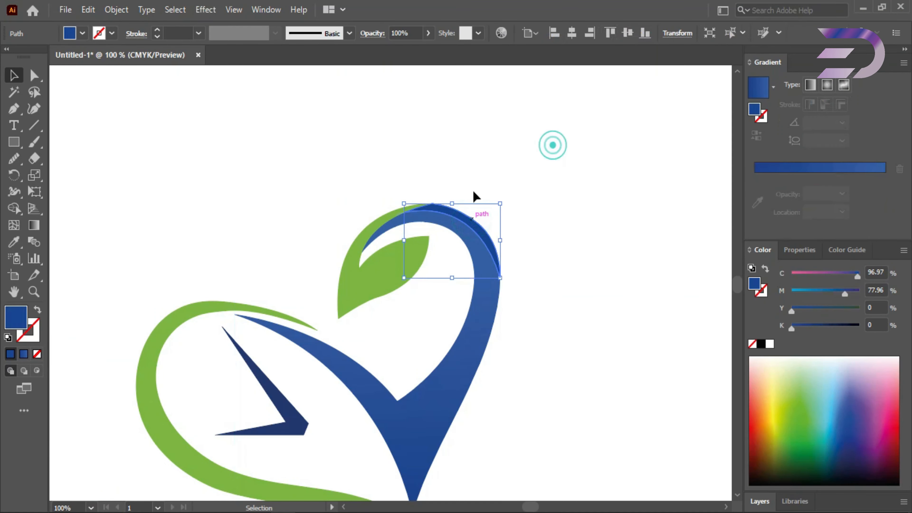
pyautogui.click(459, 216)
pyautogui.keyDown('ctrl'); pyautogui.keyDown('alt'); pyautogui.click(458, 213); pyautogui.keyUp('alt'); pyautogui.keyUp('ctrl')
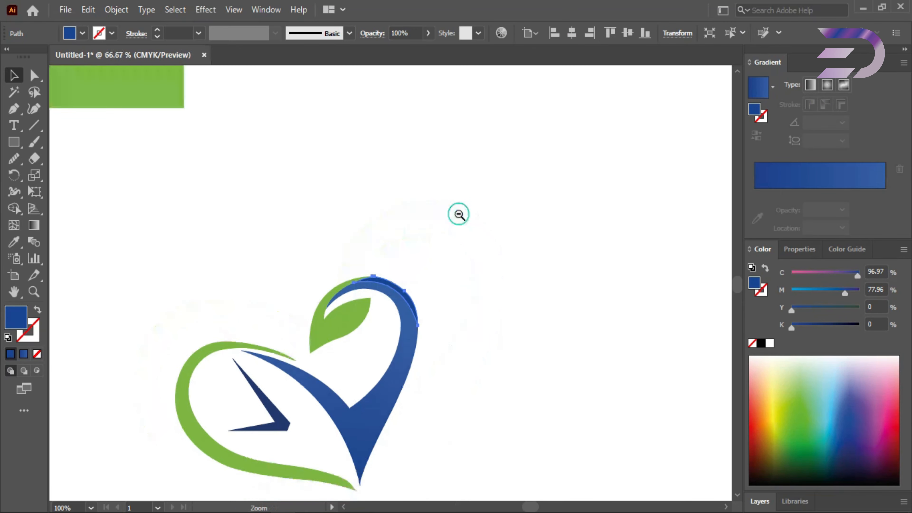
pyautogui.click(19, 243)
pyautogui.moveTo(238, 193); pyautogui.dragTo(448, 217)
pyautogui.click(241, 200)
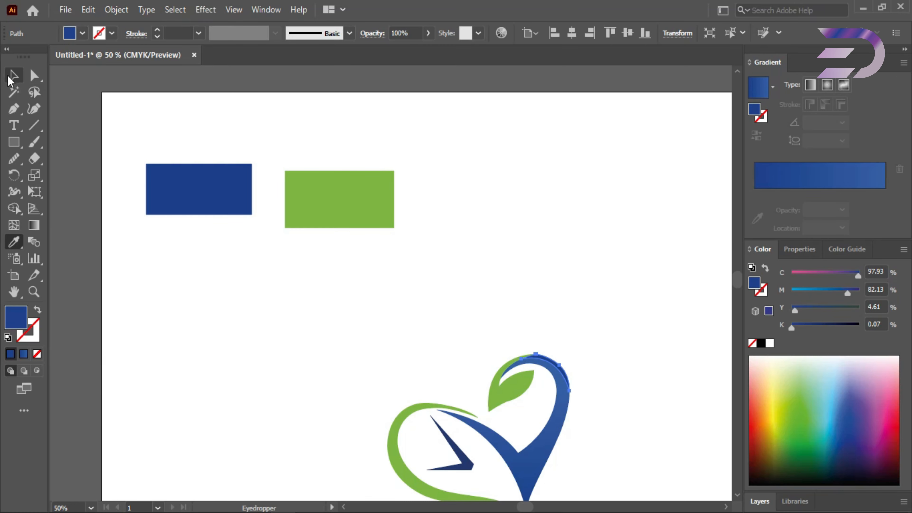
pyautogui.click(14, 76)
pyautogui.click(231, 280)
# Draw a small circle in the clock hands' dark blue and place it over the corner where the hands meet
pyautogui.keyDown('ctrl'); pyautogui.click(535, 274); pyautogui.keyUp('ctrl')
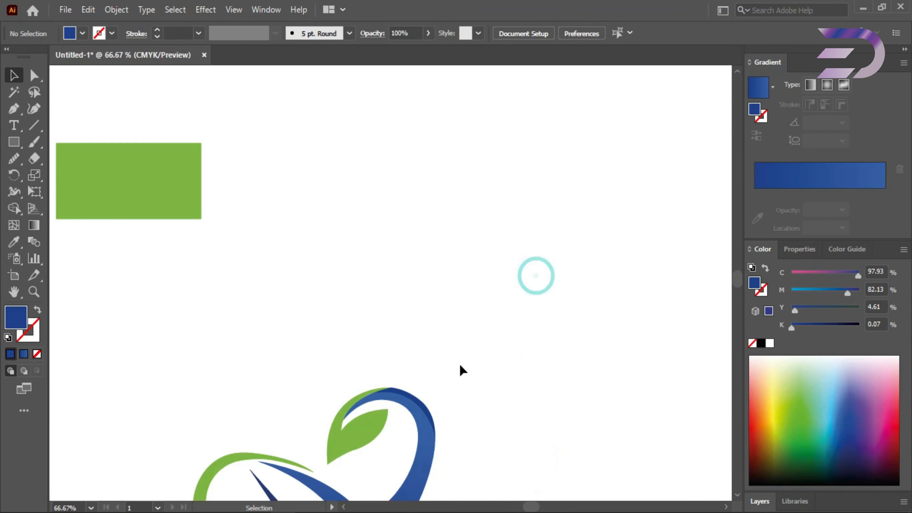
pyautogui.moveTo(441, 411); pyautogui.dragTo(596, 242)
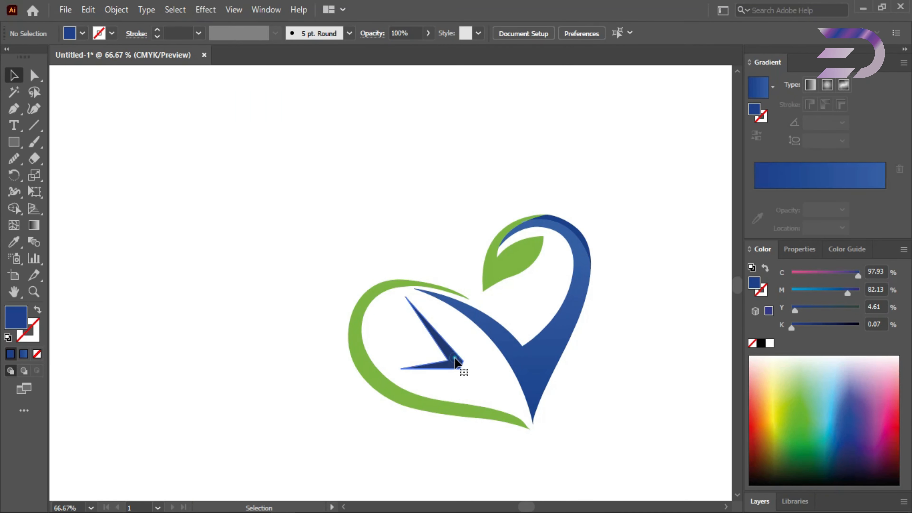
pyautogui.click(455, 362)
pyautogui.moveTo(14, 144); pyautogui.dragTo(54, 174)
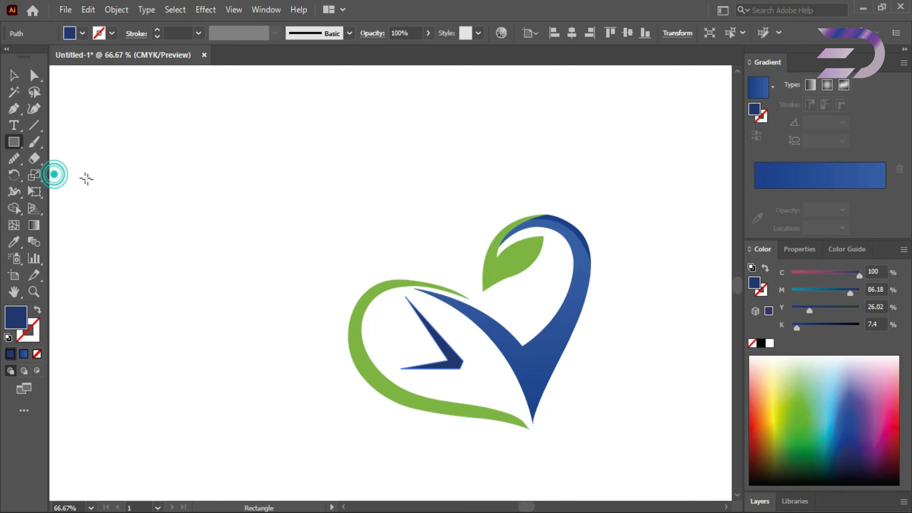
pyautogui.click(161, 179)
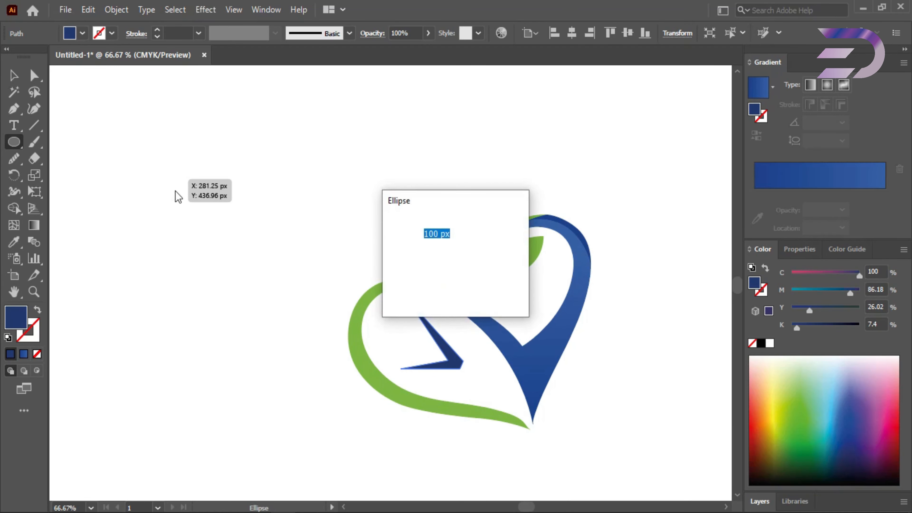
pyautogui.click(484, 289)
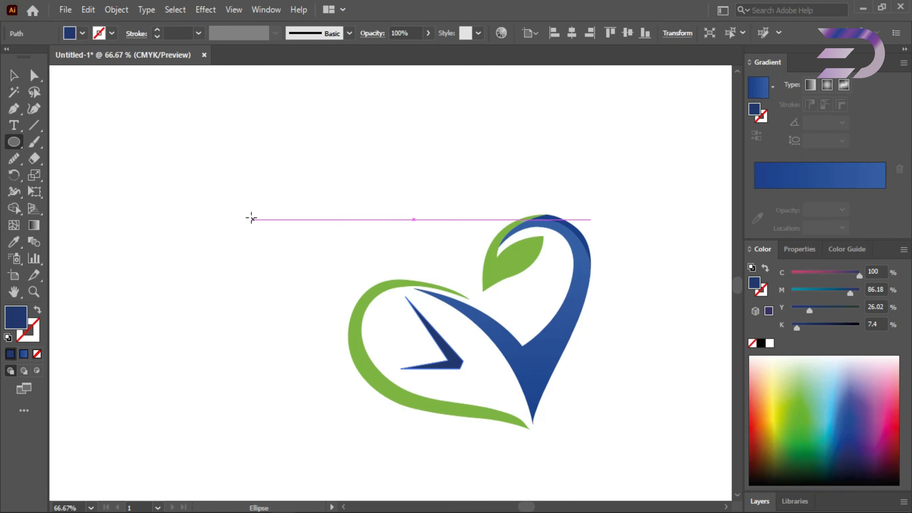
pyautogui.moveTo(234, 210); pyautogui.dragTo(474, 372)
pyautogui.click(16, 76)
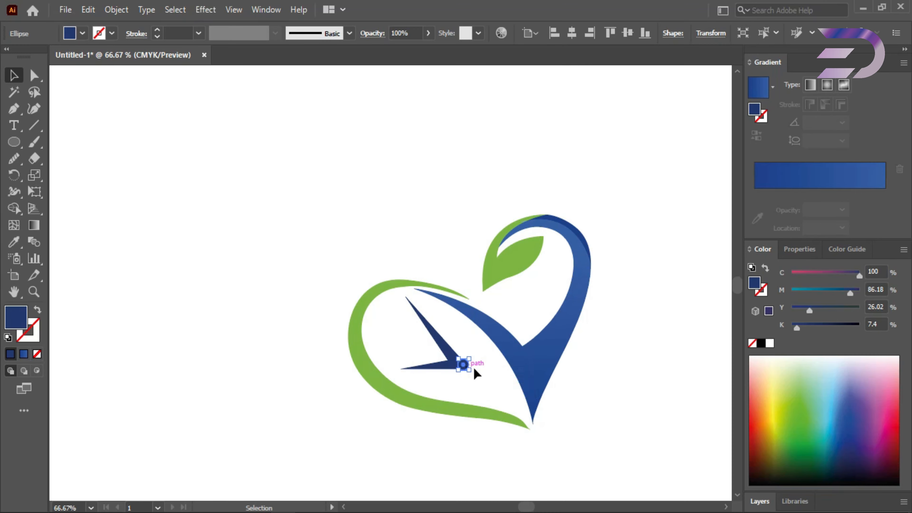
# Scale the circle down and reposition it so it rounds off the blunt corner of the clock hands
pyautogui.keyDown('ctrl'); pyautogui.click(476, 368); pyautogui.keyUp('ctrl')
pyautogui.keyDown('ctrl'); pyautogui.click(476, 368); pyautogui.keyUp('ctrl')
pyautogui.keyDown('ctrl'); pyautogui.click(476, 368); pyautogui.keyUp('ctrl')
pyautogui.moveTo(273, 195); pyautogui.dragTo(638, 445)
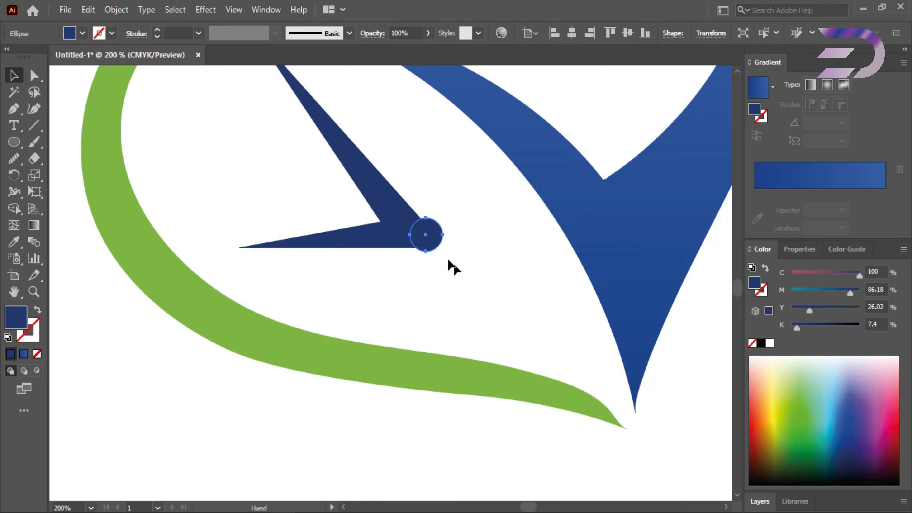
pyautogui.moveTo(425, 235); pyautogui.dragTo(426, 239)
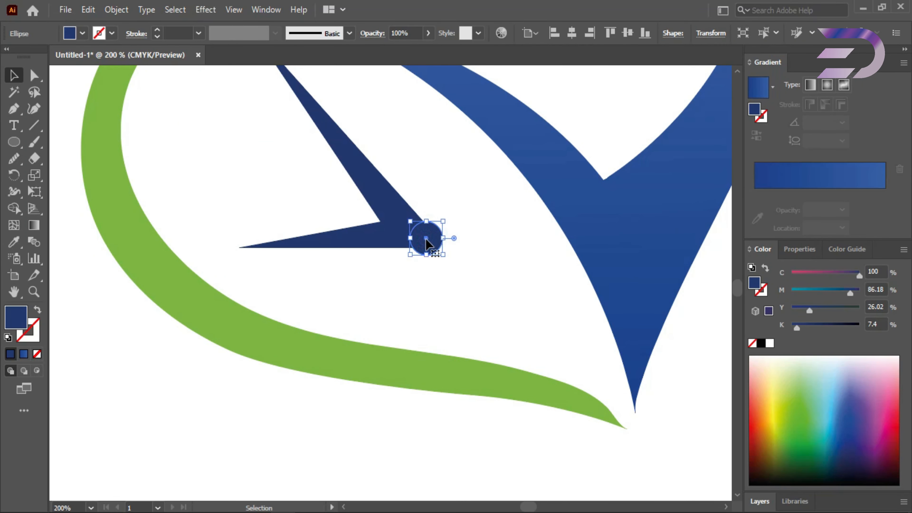
pyautogui.keyDown('ctrl'); pyautogui.click(488, 269); pyautogui.keyUp('ctrl')
pyautogui.keyDown('ctrl'); pyautogui.click(484, 265); pyautogui.keyUp('ctrl')
pyautogui.moveTo(164, 254); pyautogui.dragTo(390, 303)
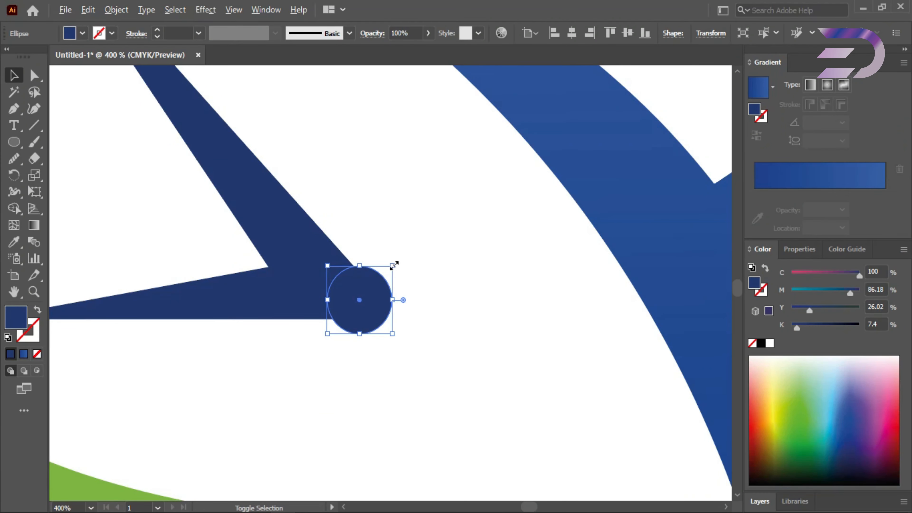
pyautogui.moveTo(393, 265); pyautogui.dragTo(385, 267)
pyautogui.click(405, 237)
pyautogui.moveTo(369, 300); pyautogui.dragTo(364, 299)
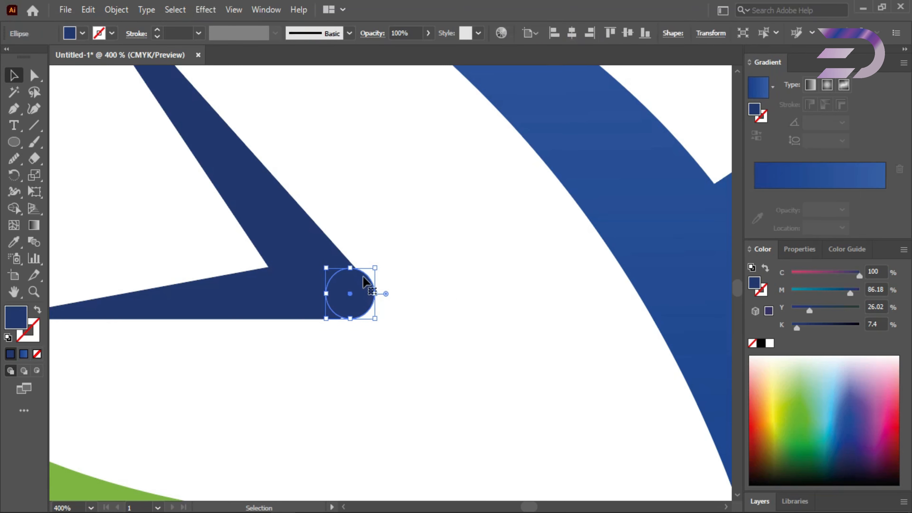
pyautogui.moveTo(374, 268)
pyautogui.mouseDown()
pyautogui.moveTo(381, 260)
pyautogui.moveTo(374, 265)
pyautogui.mouseUp()
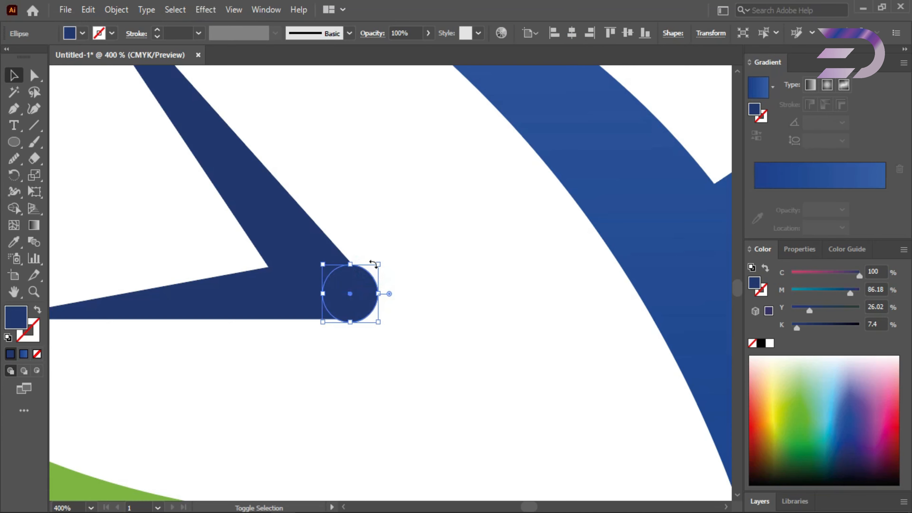
pyautogui.click(414, 234)
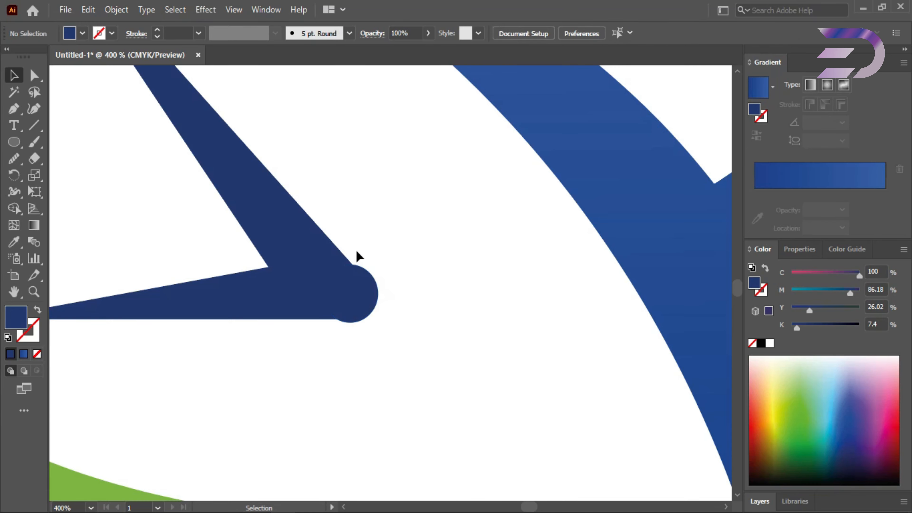
# Merge the circle and the clock hands into one shape with the Shape Builder tool
pyautogui.moveTo(348, 230); pyautogui.dragTo(180, 265)
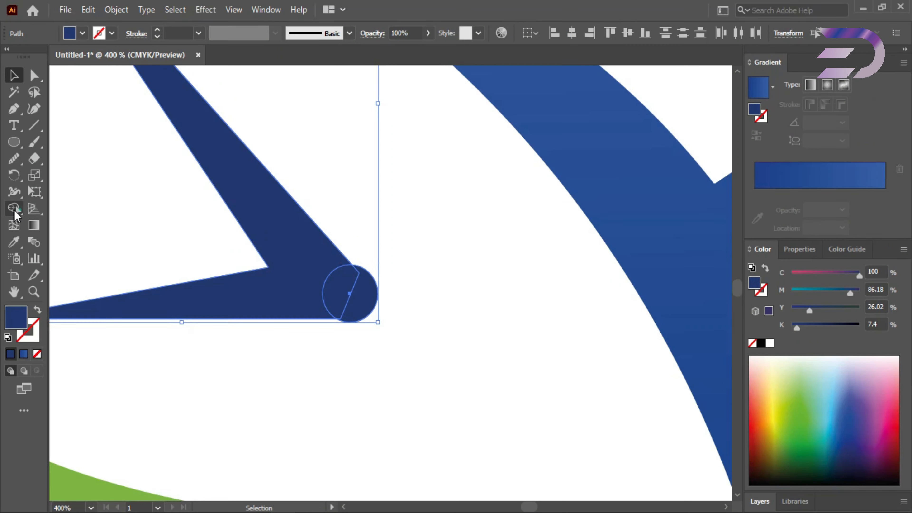
pyautogui.click(13, 209)
pyautogui.moveTo(321, 264); pyautogui.dragTo(346, 295)
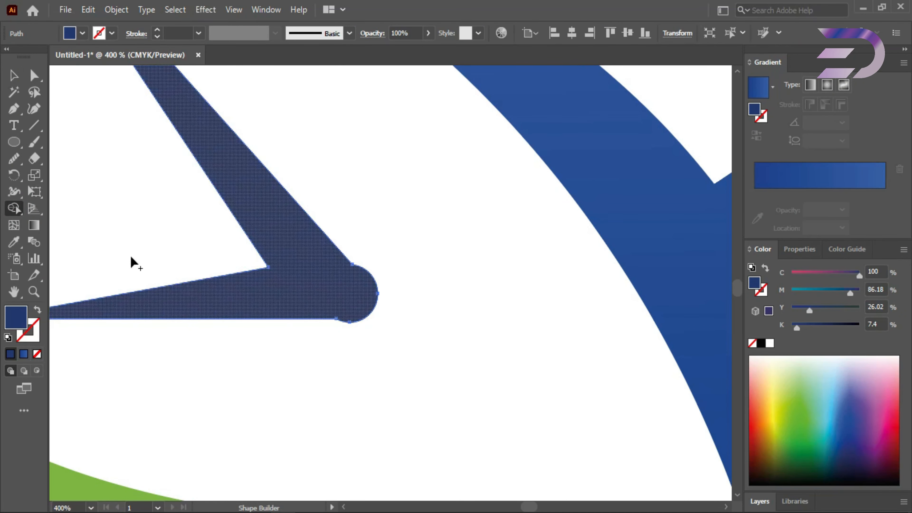
pyautogui.click(13, 76)
pyautogui.click(254, 234)
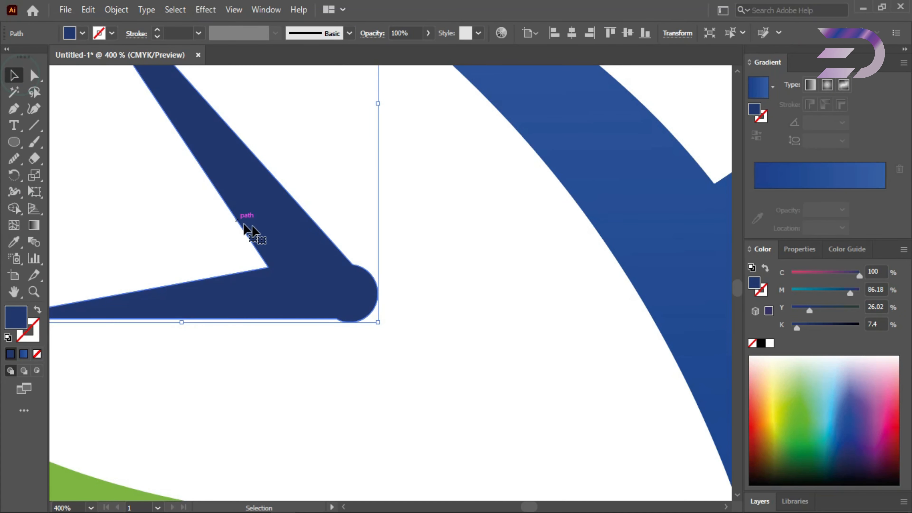
# Apply the dark-to-medium blue linear gradient to the merged clock hands and run it diagonally at about -45°
pyautogui.keyDown('ctrl'); pyautogui.keyDown('alt'); pyautogui.click(367, 311); pyautogui.keyUp('alt'); pyautogui.keyUp('ctrl')
pyautogui.keyDown('ctrl'); pyautogui.keyDown('alt'); pyautogui.click(366, 312); pyautogui.keyUp('alt'); pyautogui.keyUp('ctrl')
pyautogui.moveTo(447, 209); pyautogui.dragTo(454, 328)
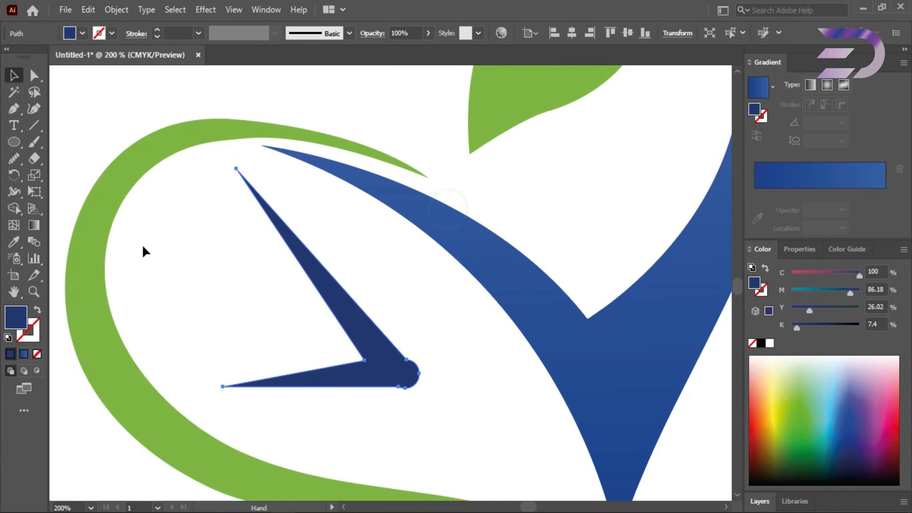
pyautogui.click(34, 225)
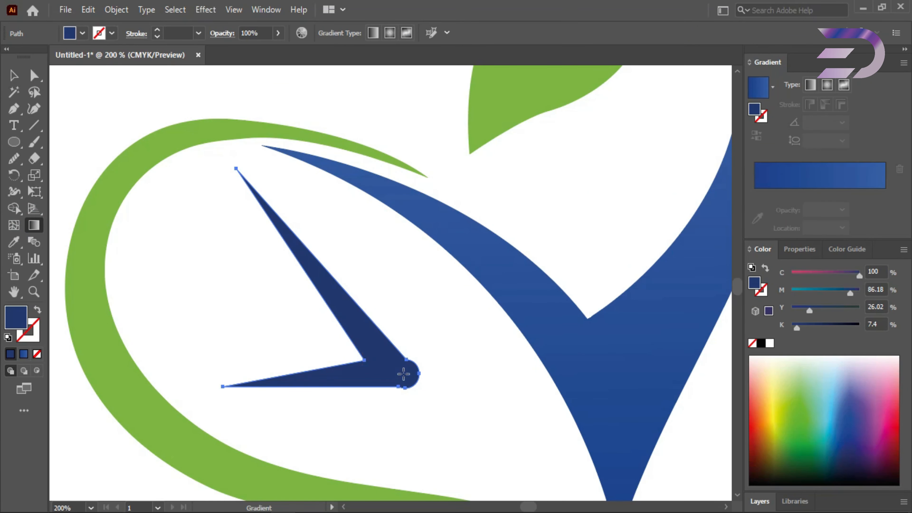
pyautogui.click(432, 384)
pyautogui.click(13, 75)
pyautogui.click(426, 297)
pyautogui.click(370, 360)
pyautogui.click(401, 317)
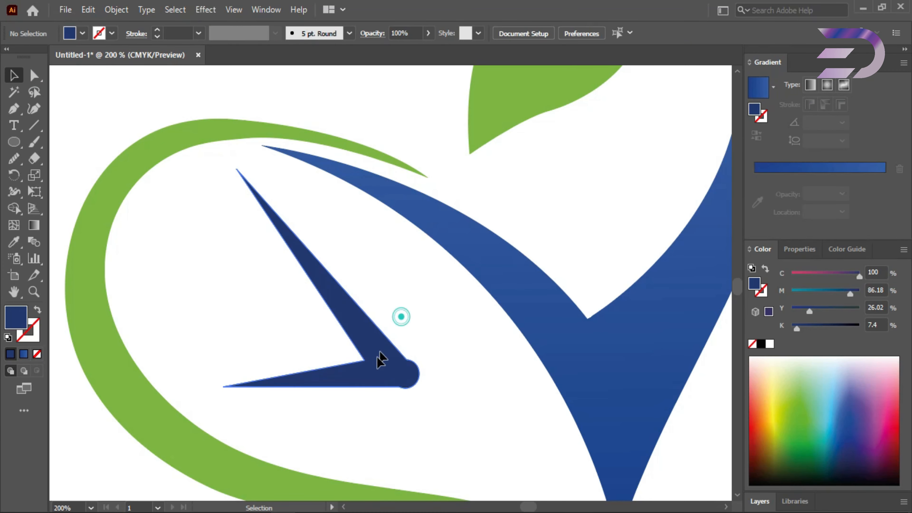
pyautogui.click(377, 355)
pyautogui.click(34, 226)
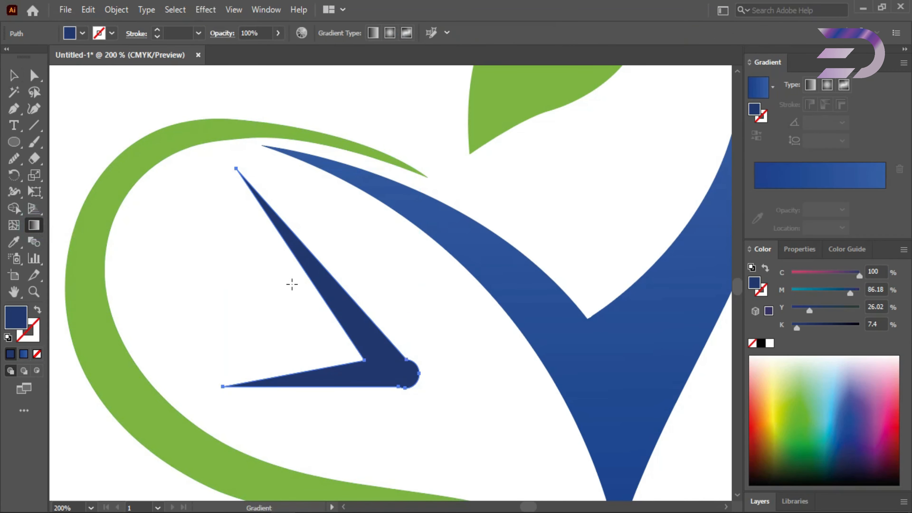
pyautogui.click(794, 173)
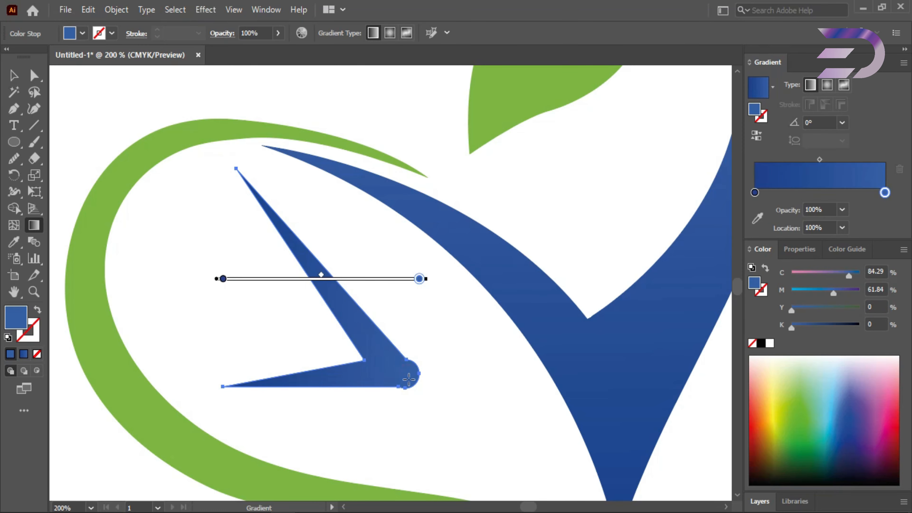
pyautogui.moveTo(232, 176)
pyautogui.mouseDown()
pyautogui.moveTo(380, 361)
pyautogui.moveTo(460, 420)
pyautogui.moveTo(497, 463)
pyautogui.mouseUp()
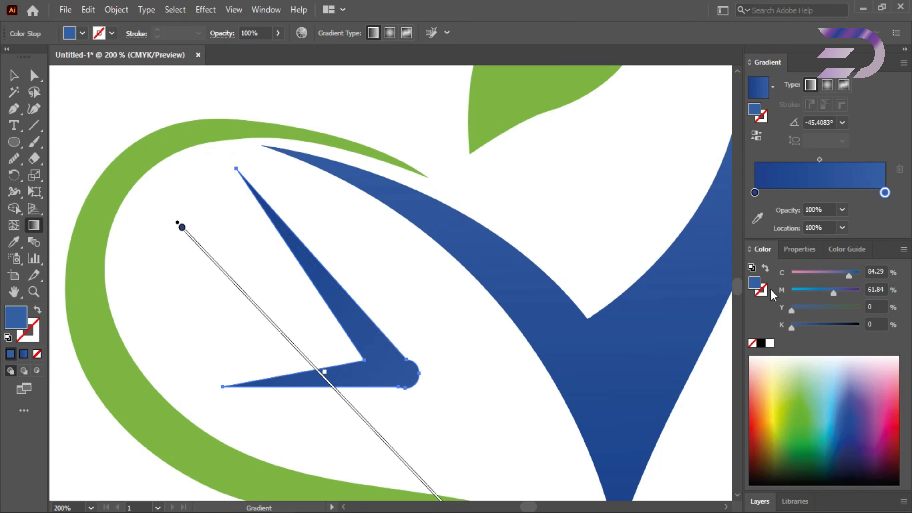
# Set the dark stop of the hands' gradient to 14327C, and redraw it at about -47° with the midpoint shifted toward the lighter end
pyautogui.doubleClick(884, 193)
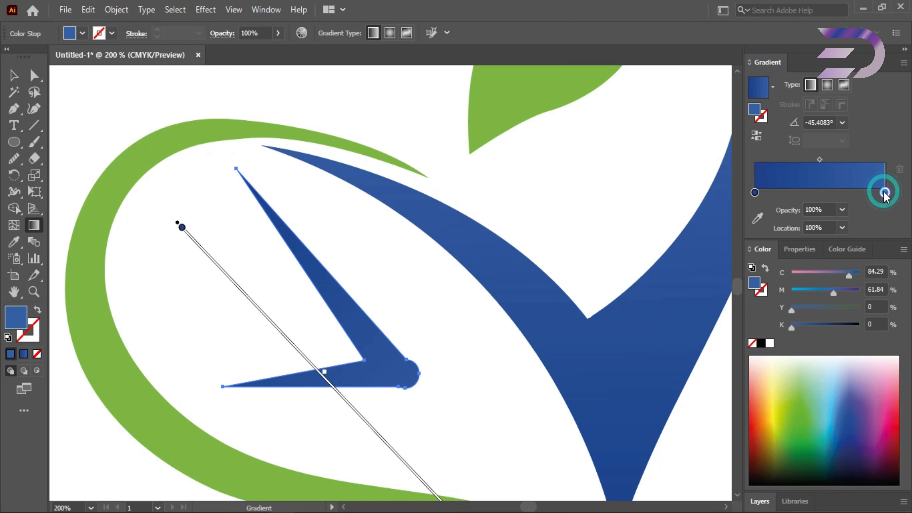
pyautogui.click(755, 192)
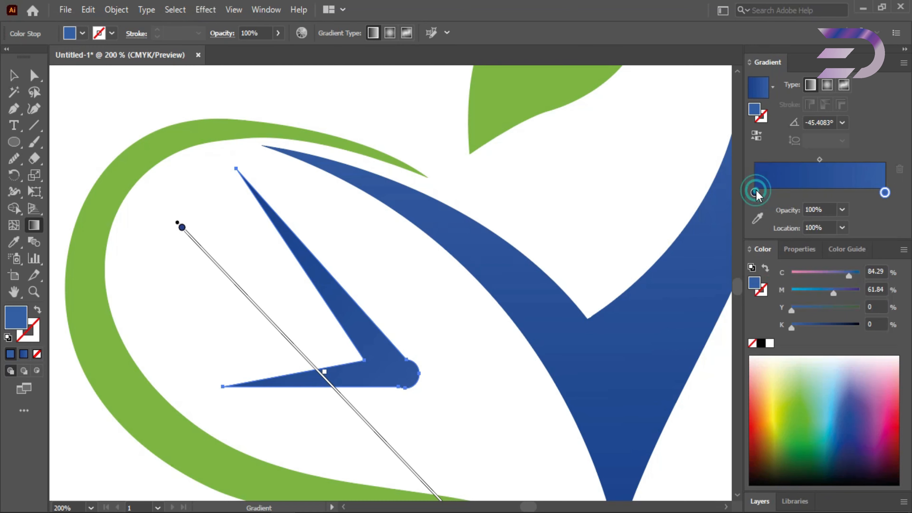
pyautogui.click(755, 110)
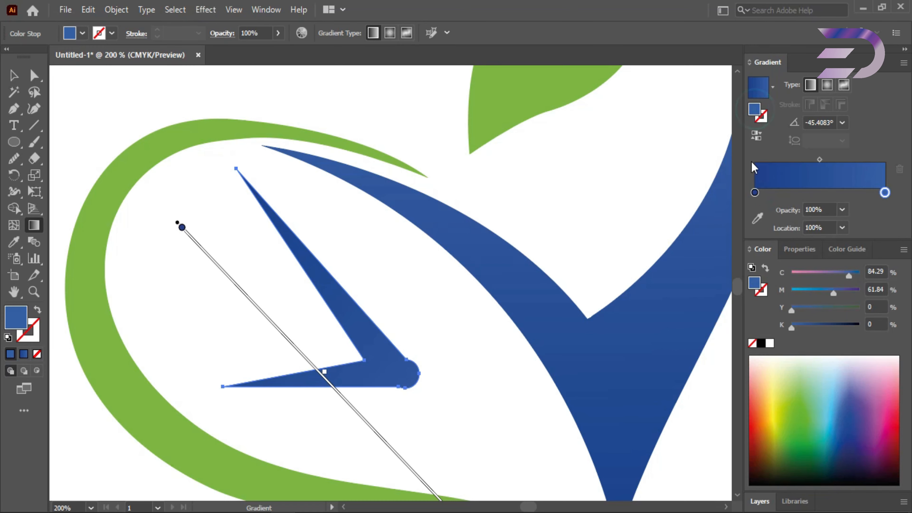
pyautogui.click(753, 194)
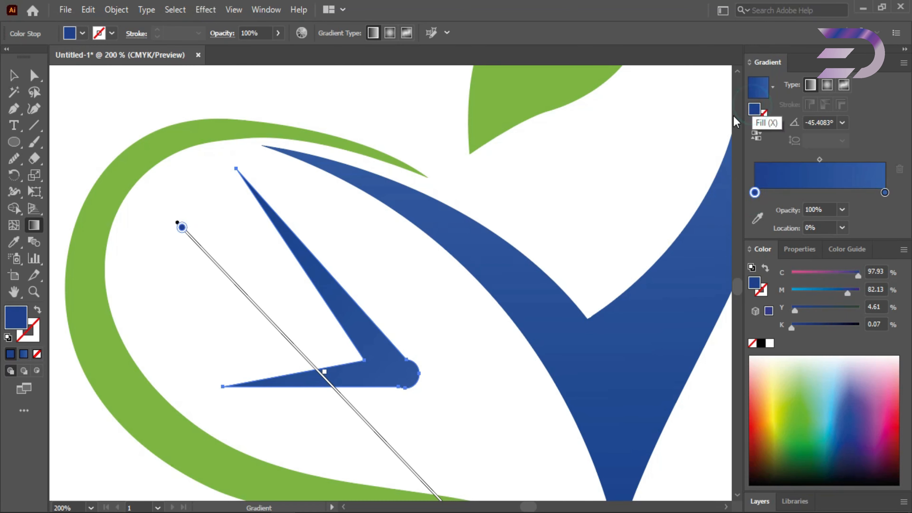
pyautogui.doubleClick(754, 109)
pyautogui.click(421, 254)
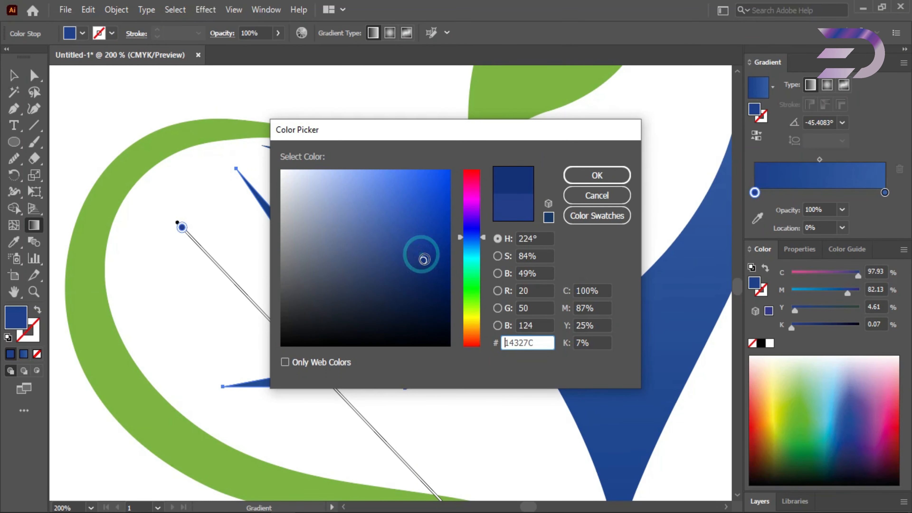
pyautogui.click(580, 176)
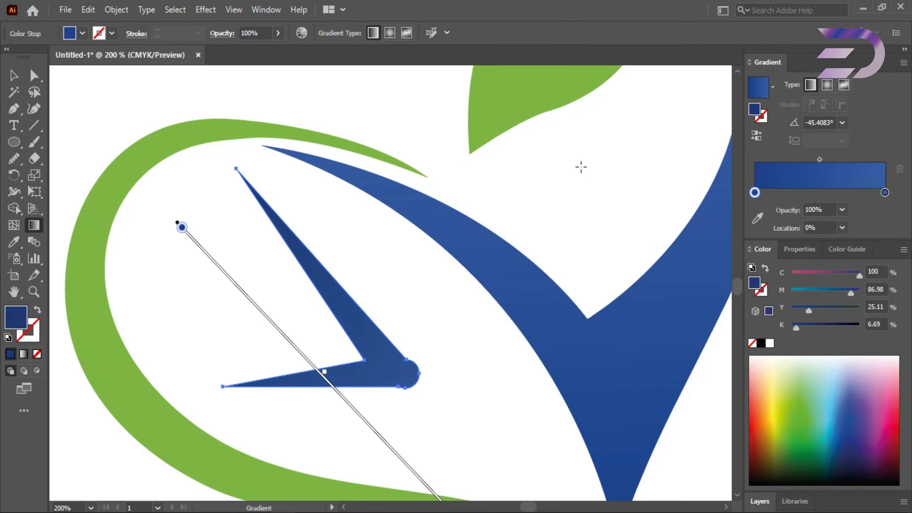
pyautogui.moveTo(236, 186)
pyautogui.mouseDown()
pyautogui.moveTo(332, 343)
pyautogui.moveTo(497, 471)
pyautogui.moveTo(507, 492)
pyautogui.moveTo(467, 446)
pyautogui.moveTo(418, 485)
pyautogui.mouseUp()
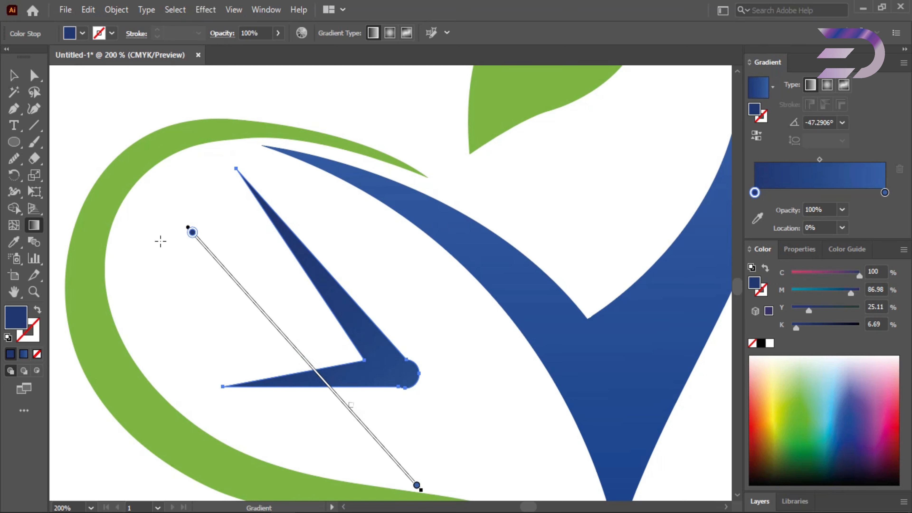
pyautogui.click(14, 76)
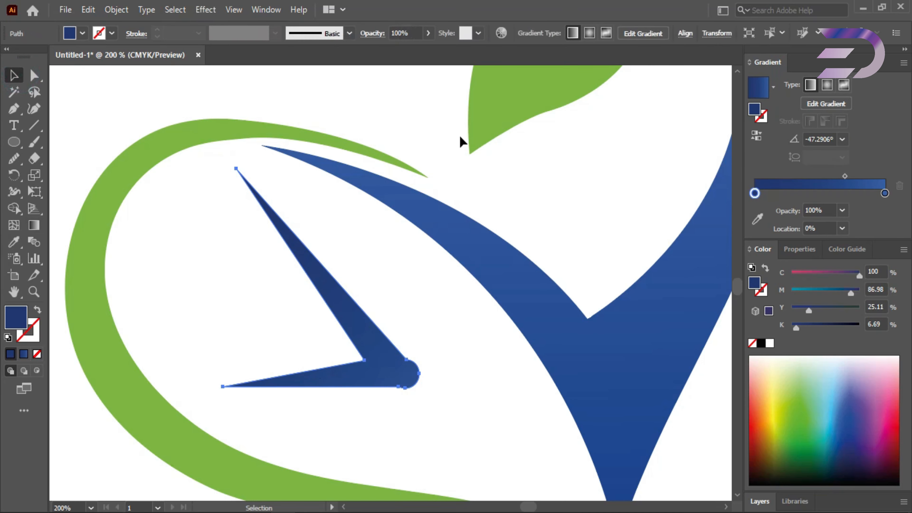
# Set the dark stop of the blue band's linear gradient to 0D2D7C
pyautogui.click(512, 260)
pyautogui.click(34, 225)
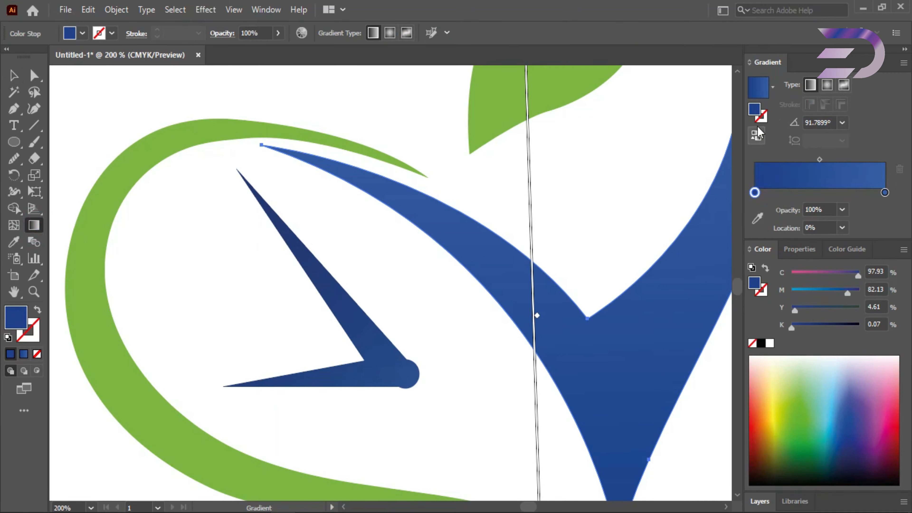
pyautogui.doubleClick(753, 108)
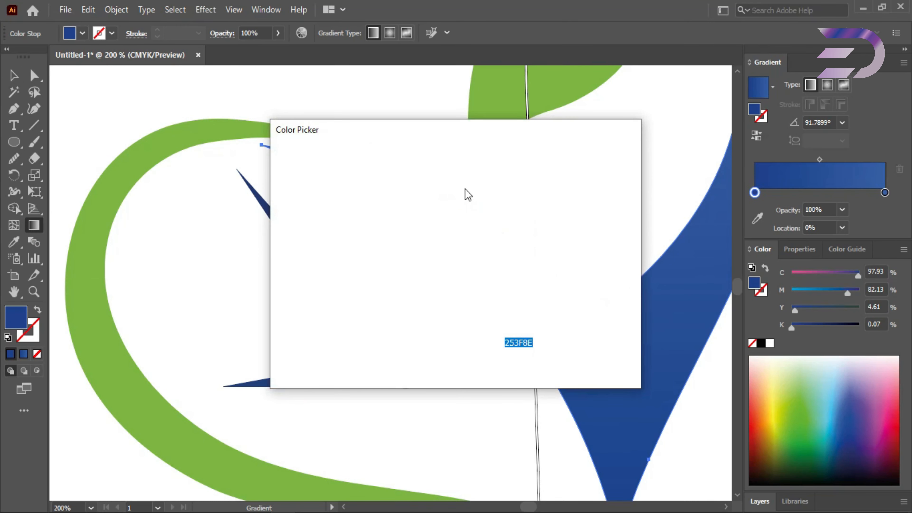
pyautogui.moveTo(429, 247); pyautogui.dragTo(432, 258)
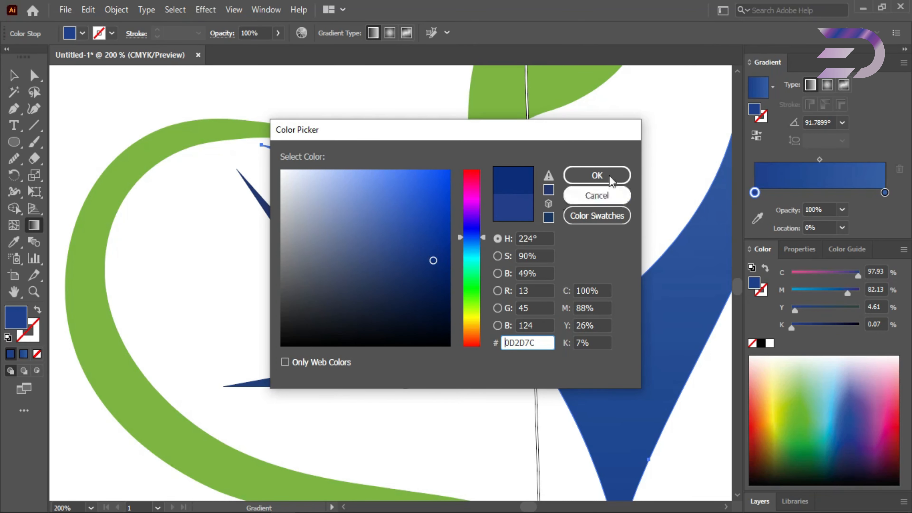
pyautogui.click(597, 175)
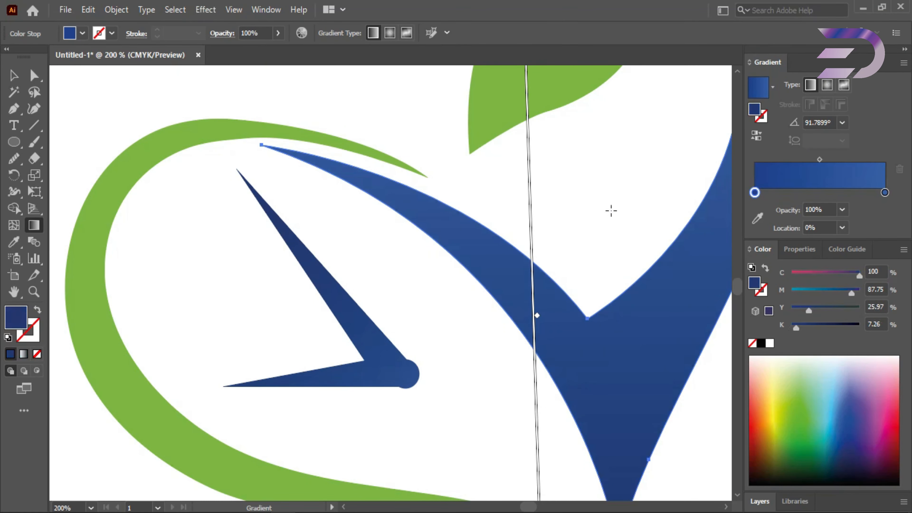
pyautogui.keyDown('ctrl'); pyautogui.click(596, 245); pyautogui.keyUp('ctrl')
pyautogui.keyDown('ctrl'); pyautogui.keyDown('alt'); pyautogui.click(595, 244); pyautogui.keyUp('alt'); pyautogui.keyUp('ctrl')
pyautogui.keyDown('ctrl'); pyautogui.keyDown('alt'); pyautogui.click(596, 245); pyautogui.keyUp('alt'); pyautogui.keyUp('ctrl')
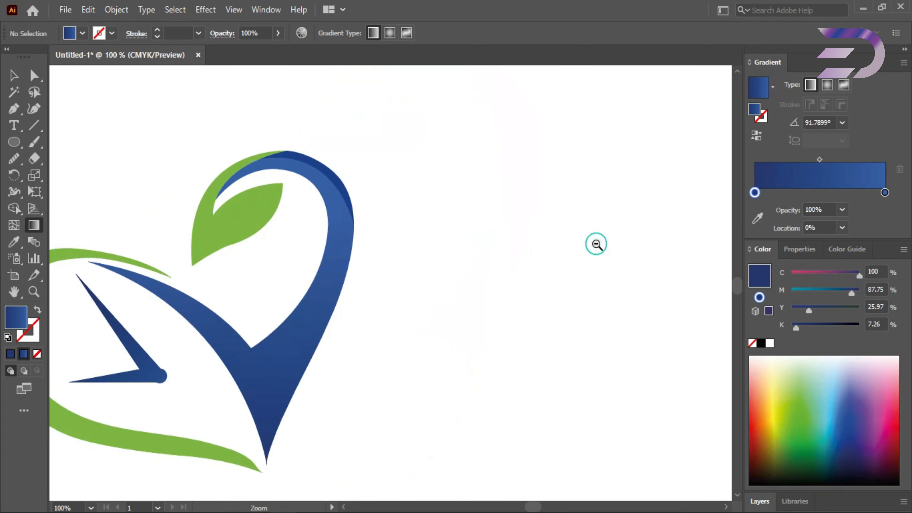
pyautogui.hscroll(-5, 223, 225)
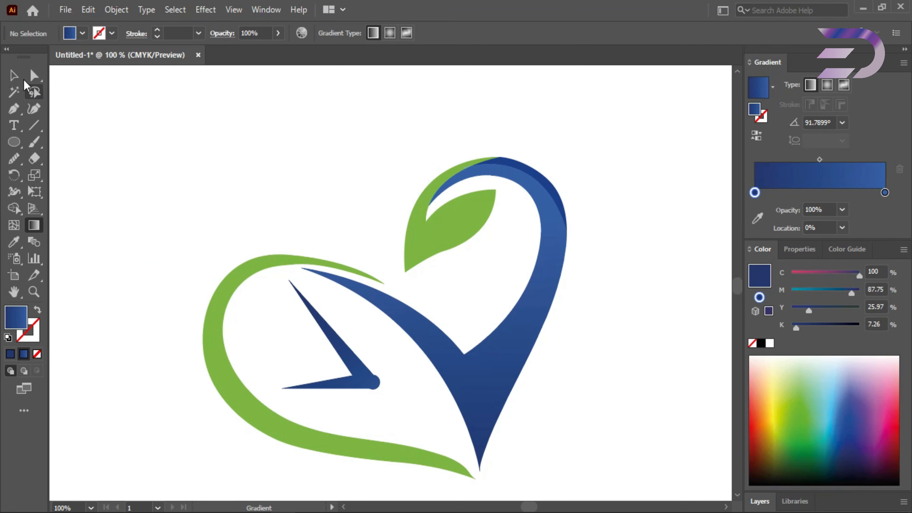
pyautogui.click(18, 78)
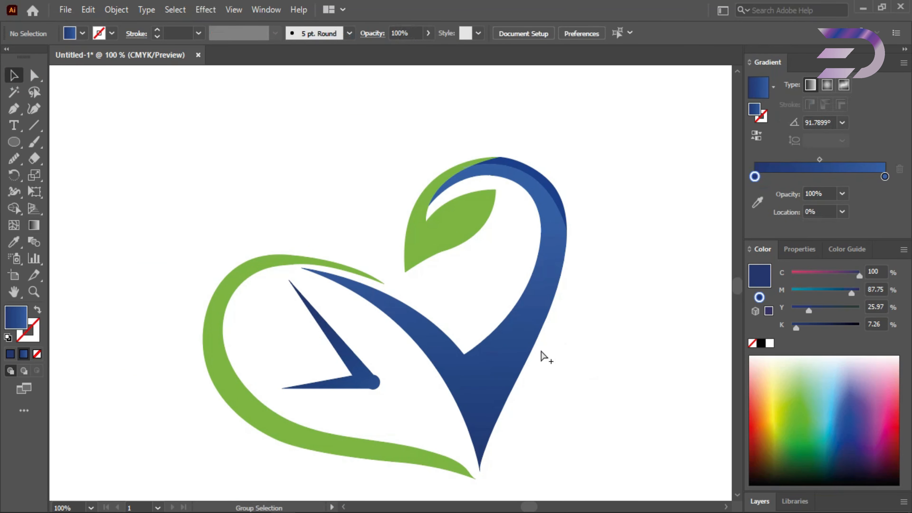
# Add the text "NowNutri" on the blank area beside the heart emblem
pyautogui.hotkey('ctrl', '-')
pyautogui.hotkey('ctrl', '-')
pyautogui.hotkey('ctrl', '-')
pyautogui.moveTo(387, 201); pyautogui.dragTo(502, 279)
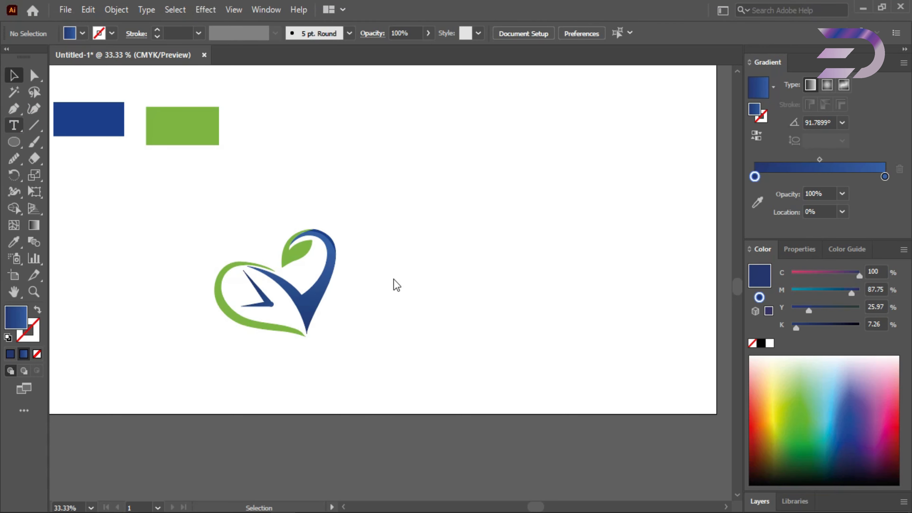
pyautogui.press('t')
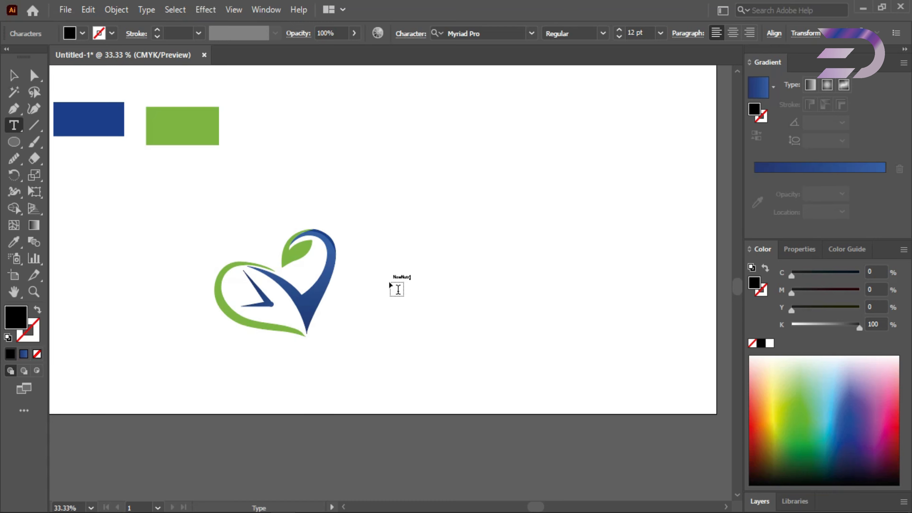
# Enlarge the NowNutri text to a font size of 186 pt
pyautogui.click(14, 76)
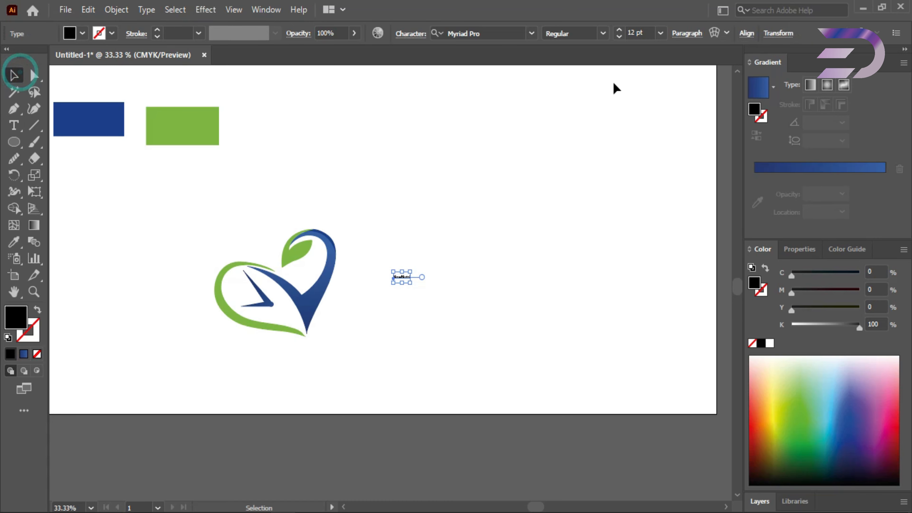
pyautogui.click(644, 31)
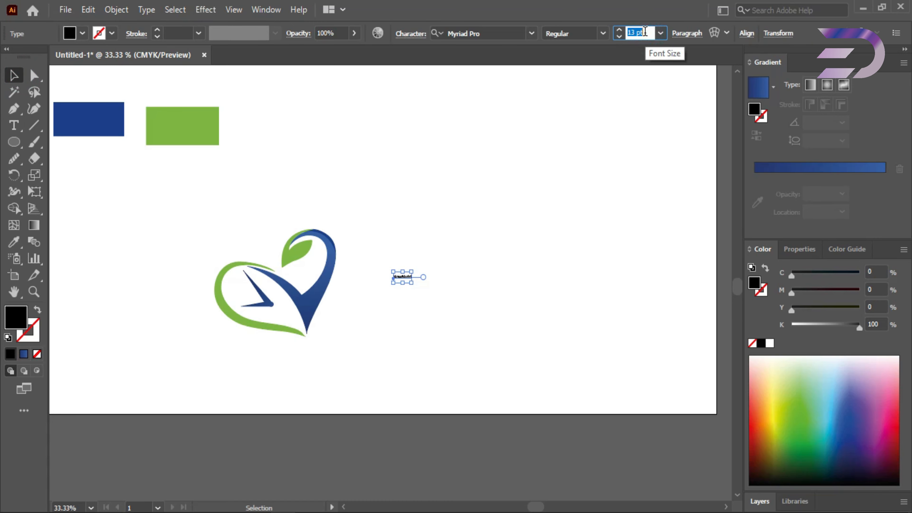
pyautogui.press('Up')
pyautogui.press('Up')
pyautogui.press('Up')
pyautogui.press('Up')
pyautogui.press('Up')
pyautogui.press('Up')
pyautogui.press('Up')
pyautogui.press('Up')
pyautogui.press('Up')
pyautogui.press('Up')
pyautogui.press('Up')
pyautogui.press('Up')
pyautogui.press('Up')
pyautogui.press('Up')
pyautogui.press('Up')
pyautogui.press('Up')
pyautogui.press('Up')
pyautogui.press('Up')
pyautogui.press('Up')
pyautogui.press('Up')
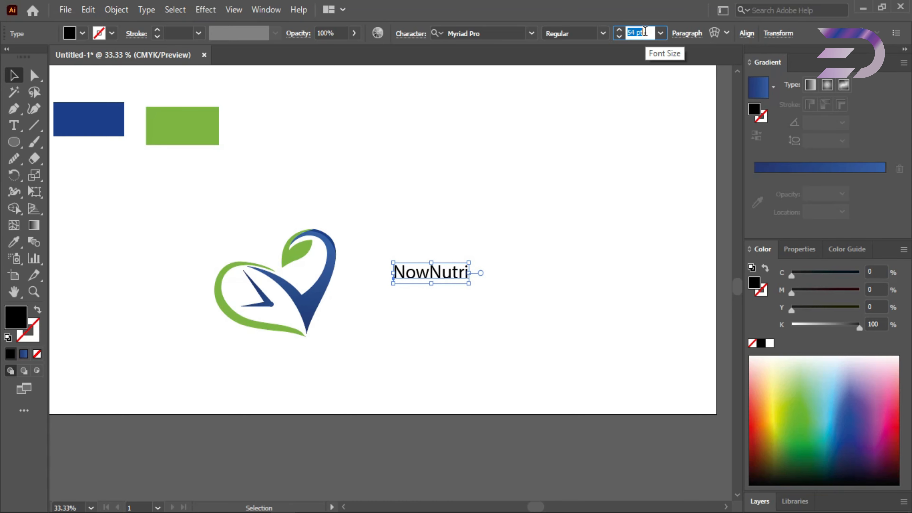
pyautogui.press('Up')
pyautogui.press('Up')
pyautogui.press('Up')
pyautogui.press('Up')
pyautogui.press('Up')
pyautogui.press('Up')
pyautogui.press('Up')
pyautogui.press('Up')
pyautogui.press('Up')
pyautogui.press('Up')
pyautogui.press('Up')
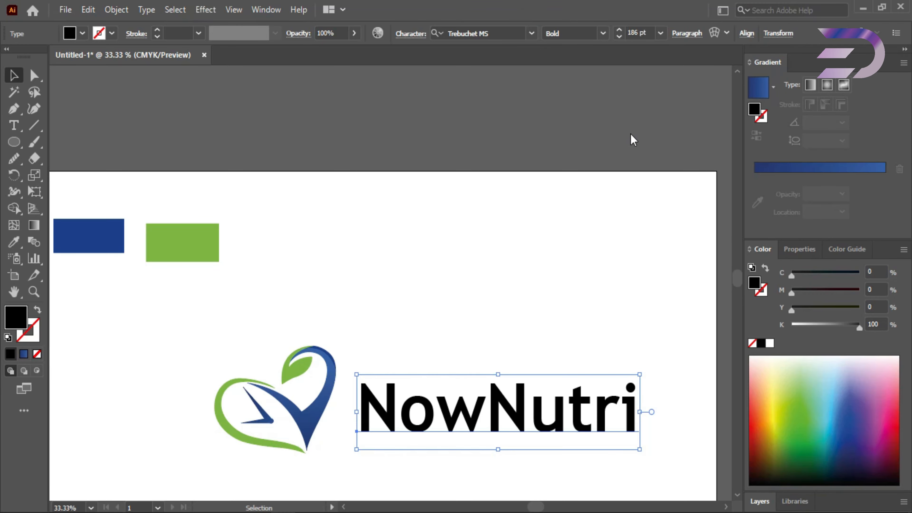
# Change the NowNutri text's font to Berlin Sans FB Demi Bold and move it right up against the heart
pyautogui.hotkey('ctrl', 'alt', 'shift', 'm')
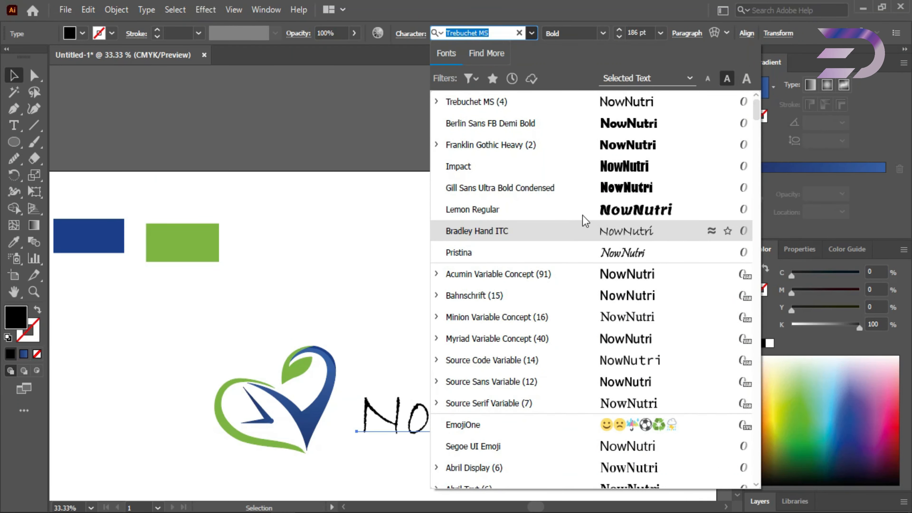
pyautogui.scroll(-8, 583, 213)
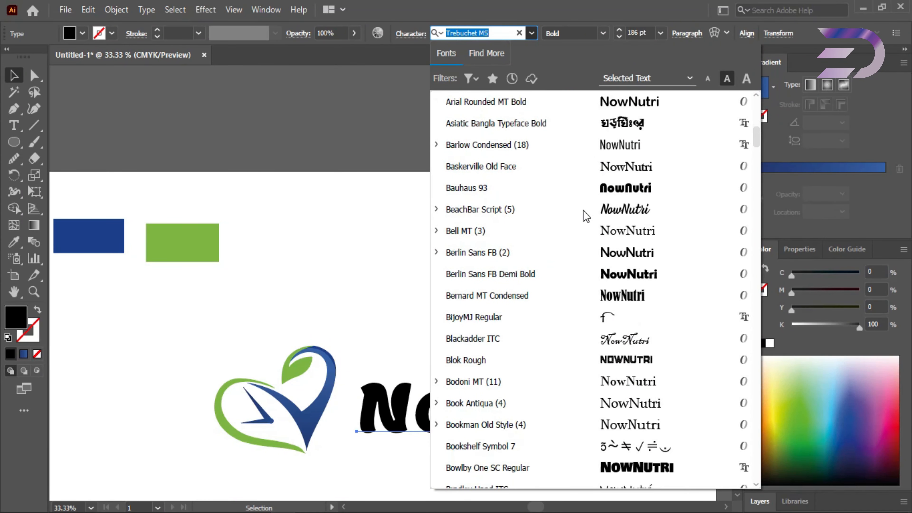
pyautogui.click(605, 274)
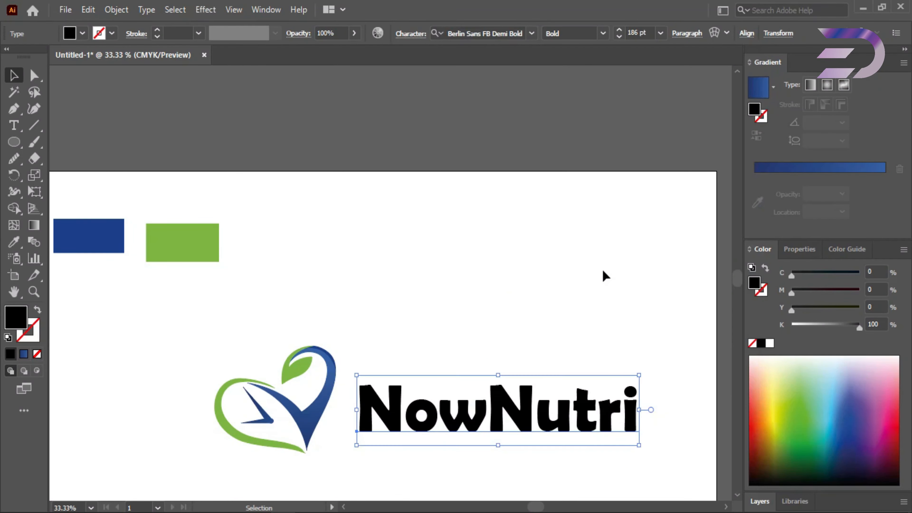
pyautogui.click(598, 269)
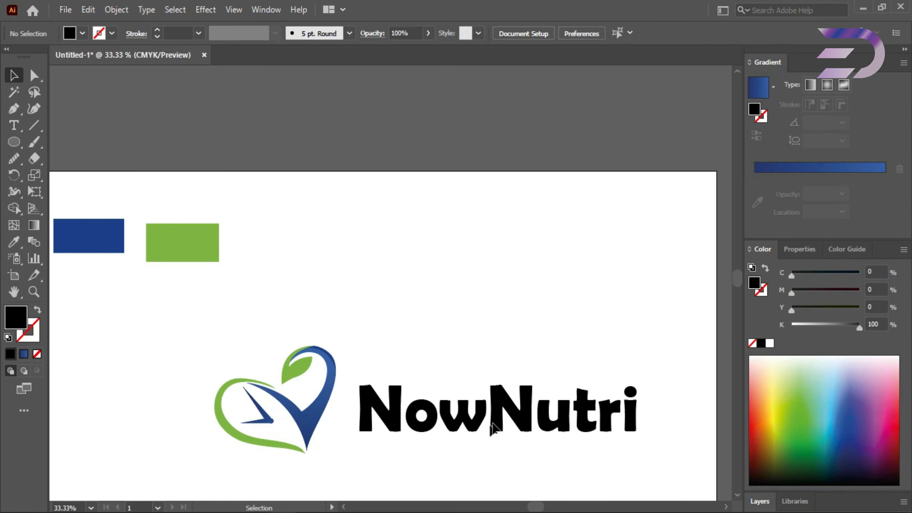
pyautogui.moveTo(509, 403); pyautogui.dragTo(493, 410)
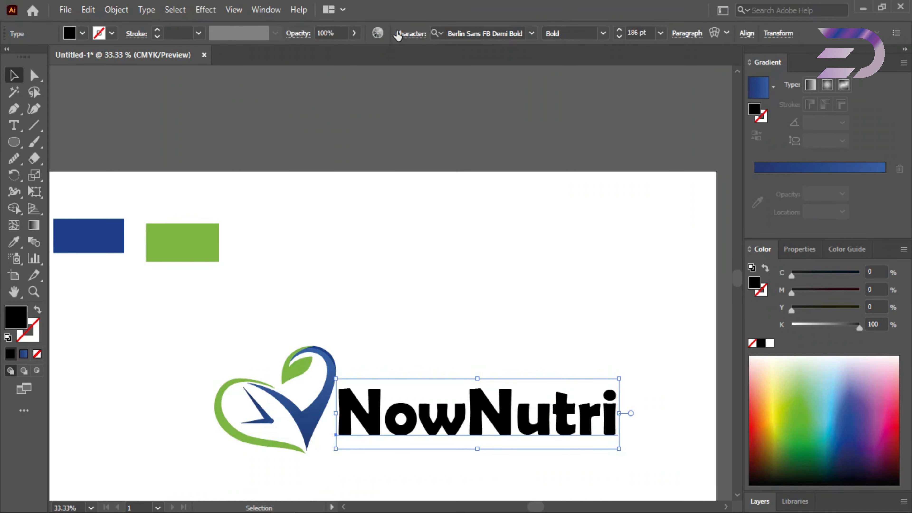
# Stretch the NowNutri text taller by setting its vertical scale to 128%
pyautogui.click(404, 34)
pyautogui.click(403, 32)
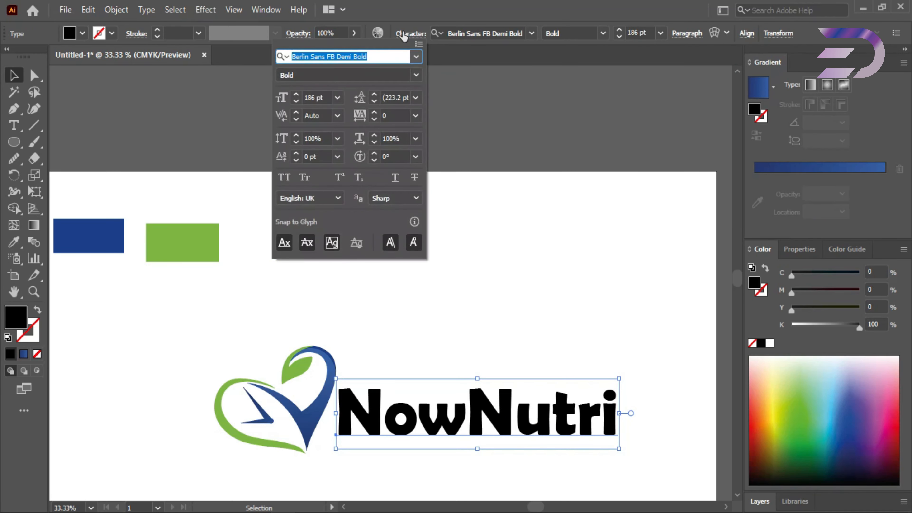
pyautogui.click(403, 32)
pyautogui.click(407, 36)
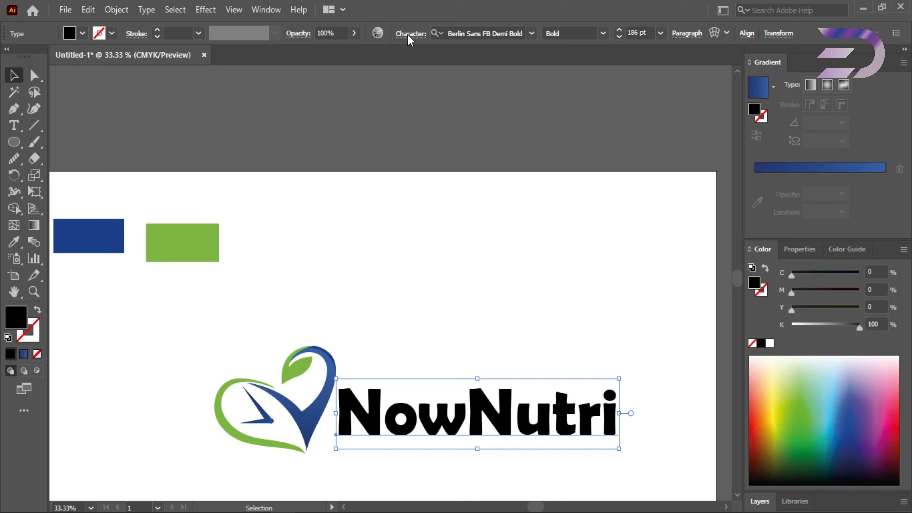
pyautogui.click(408, 35)
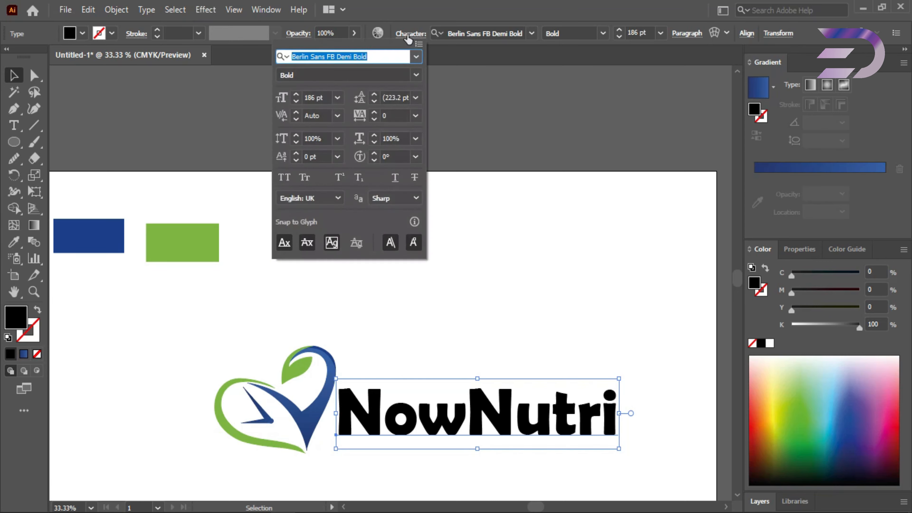
pyautogui.click(319, 94)
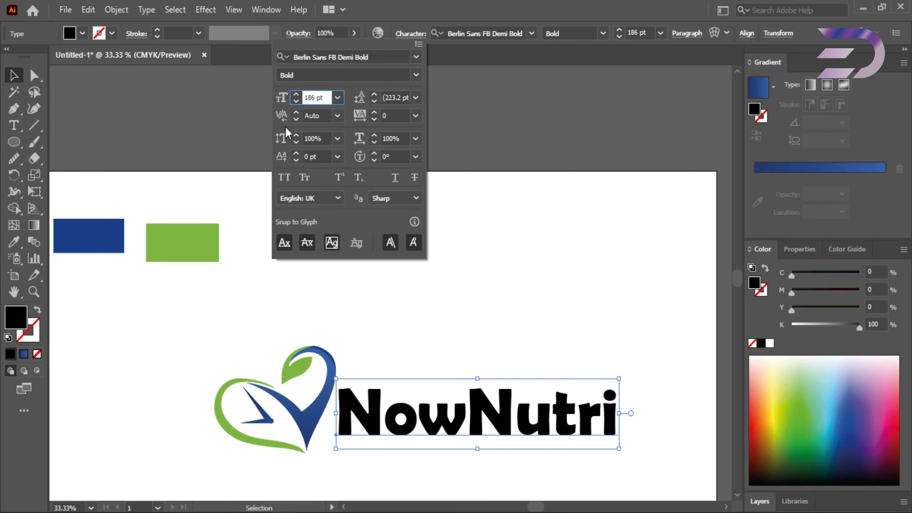
pyautogui.click(314, 139)
pyautogui.press('Up')
pyautogui.press('Up')
pyautogui.press('Up')
pyautogui.press('Up')
pyautogui.press('Up')
pyautogui.press('Up')
pyautogui.press('Up')
pyautogui.press('Up')
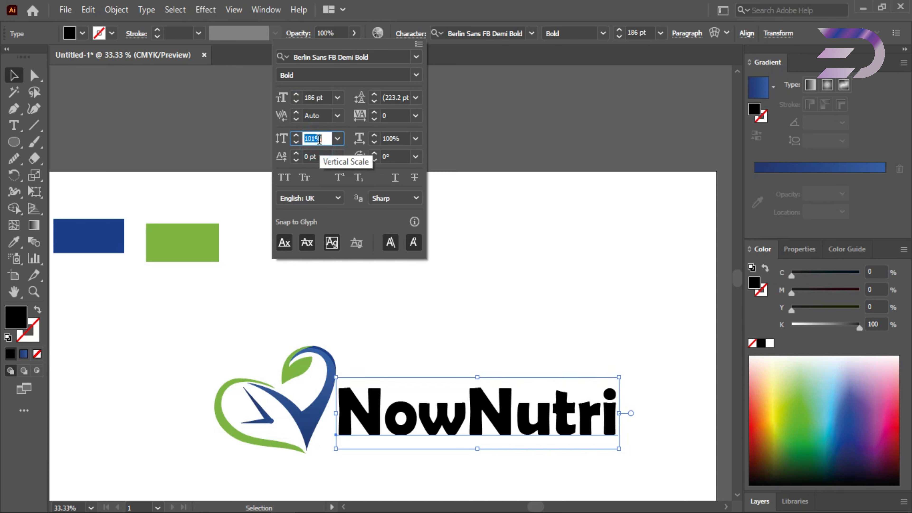
pyautogui.press('Up')
pyautogui.press('Up')
pyautogui.press('Up')
pyautogui.press('Up')
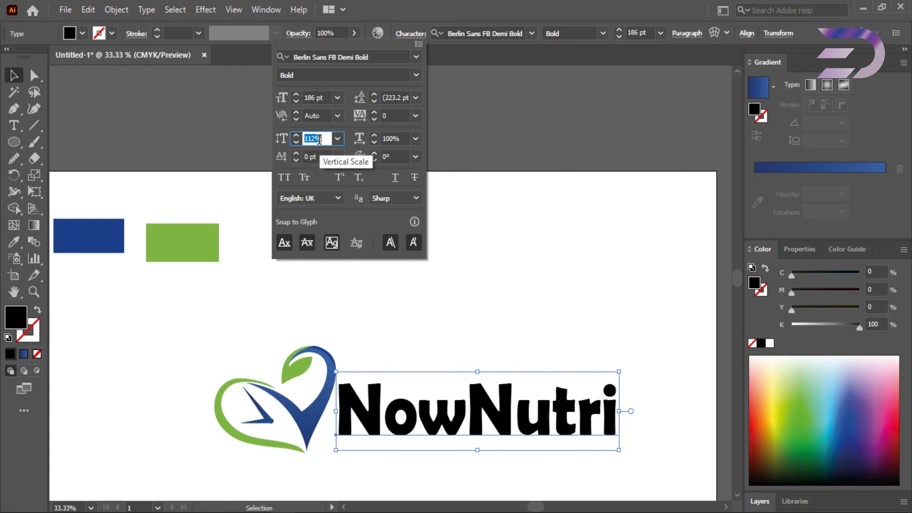
pyautogui.press('Up')
pyautogui.press('Up')
pyautogui.press('Up')
pyautogui.press('Up')
pyautogui.press('Up')
pyautogui.press('Up')
pyautogui.press('Up')
pyautogui.press('Up')
pyautogui.press('Up')
pyautogui.press('Up')
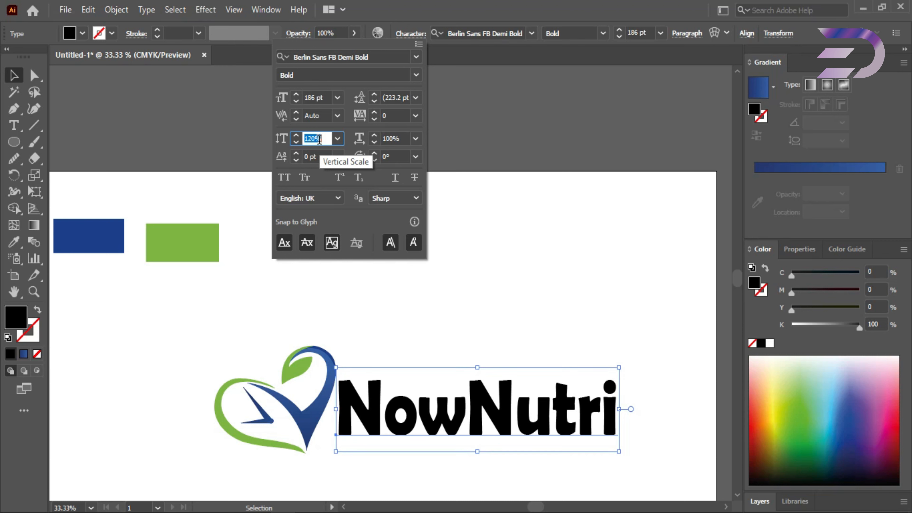
pyautogui.press('Up')
pyautogui.press('Up')
pyautogui.press('Up')
pyautogui.press('Up')
pyautogui.press('Up')
pyautogui.press('Up')
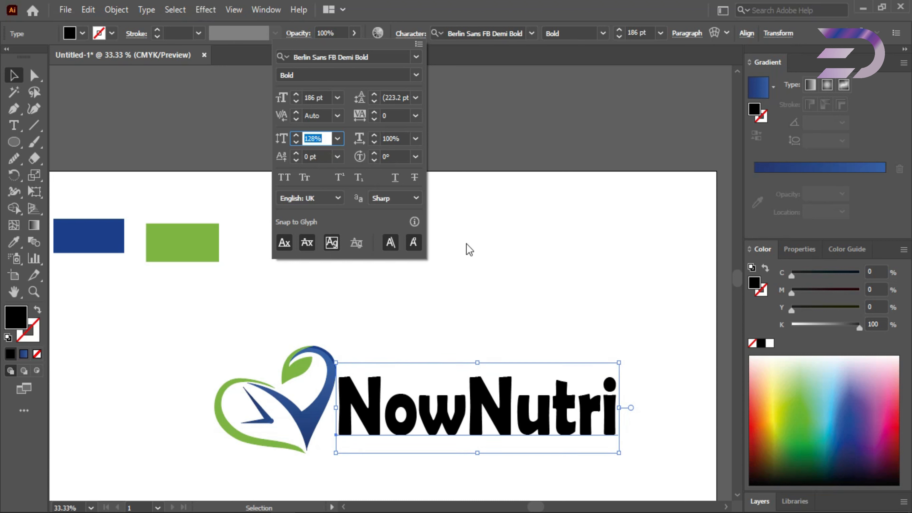
pyautogui.click(516, 253)
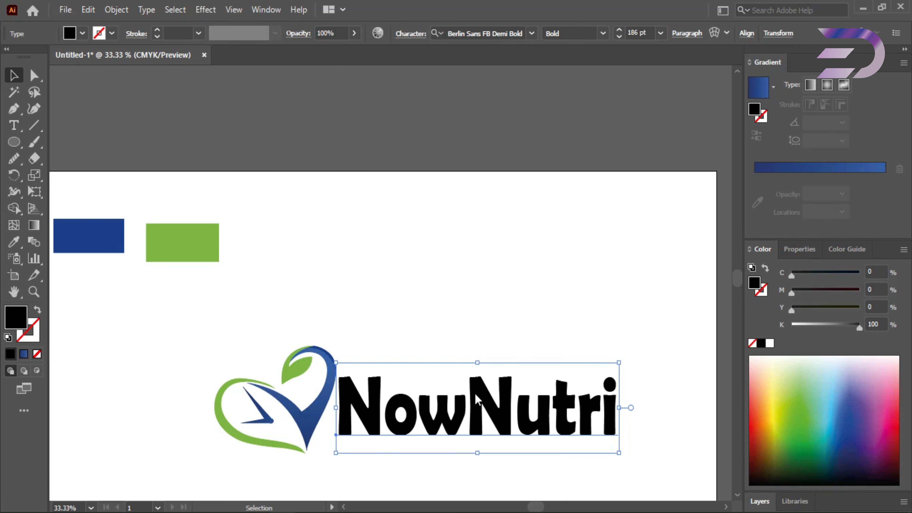
pyautogui.rightClick(476, 402)
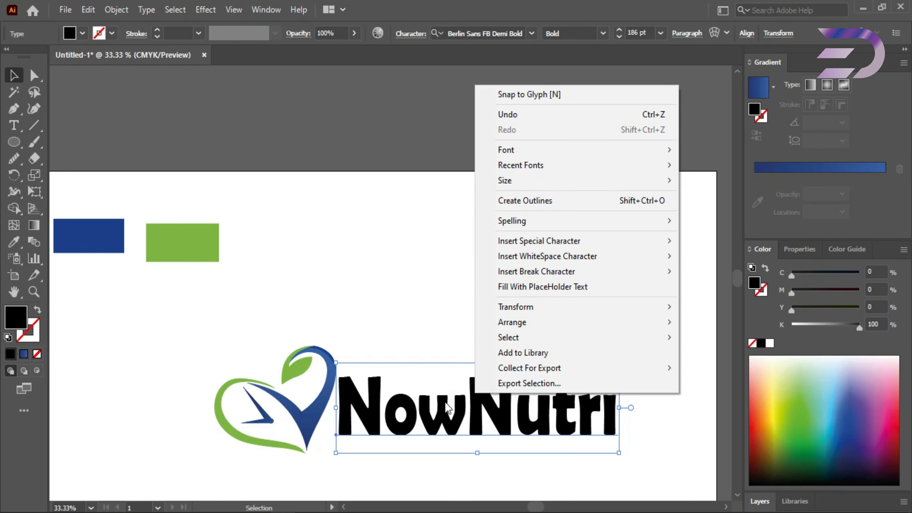
pyautogui.click(437, 311)
pyautogui.click(462, 409)
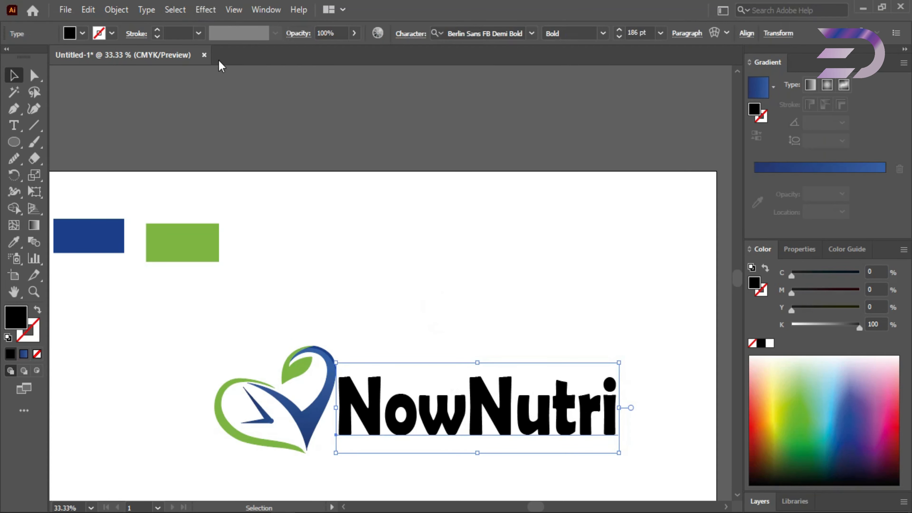
# Expand the NowNutri text's object and fill into shapes, and ungroup the resulting letters
pyautogui.click(118, 14)
pyautogui.click(164, 168)
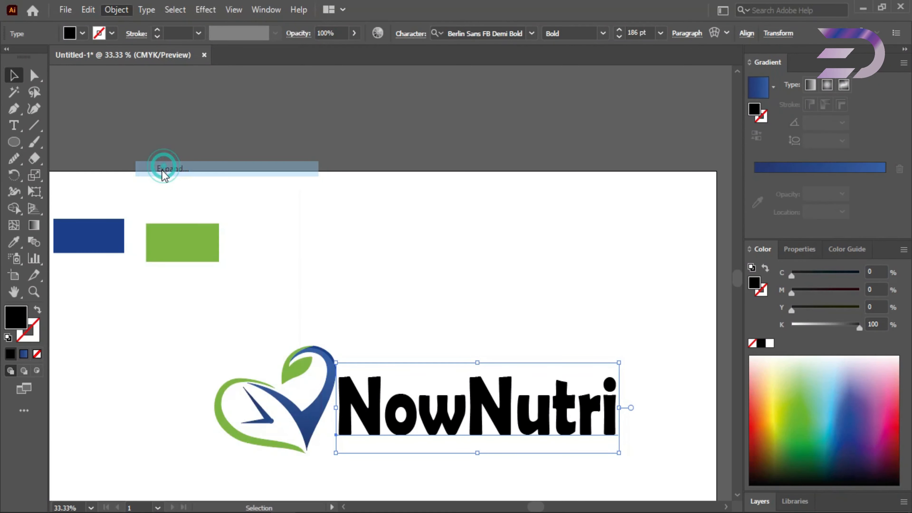
pyautogui.click(433, 340)
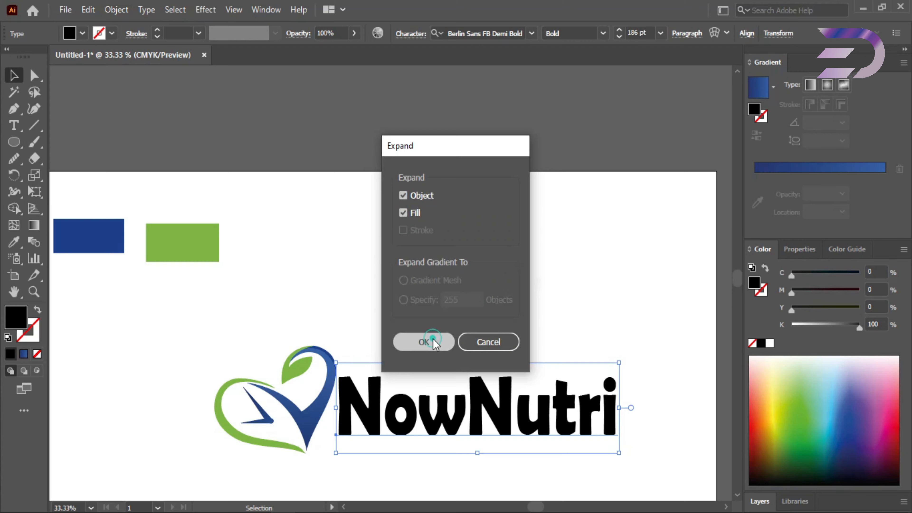
pyautogui.rightClick(475, 387)
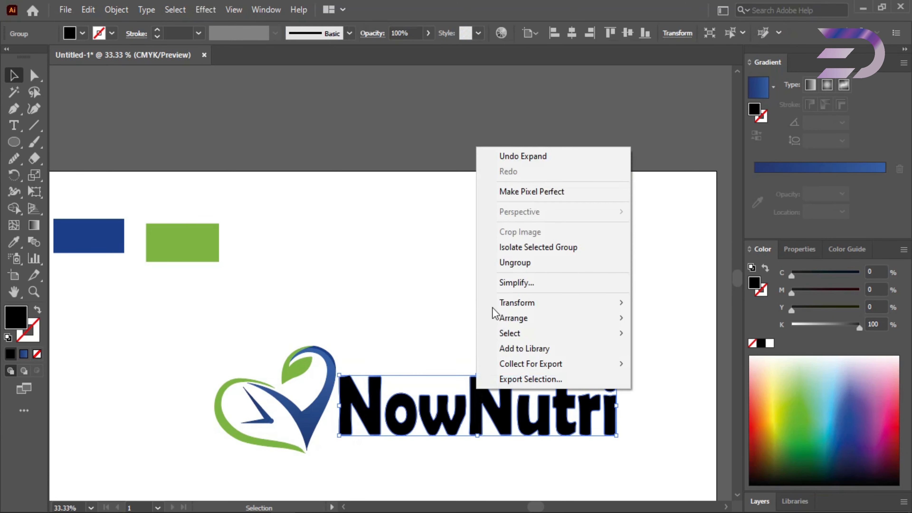
pyautogui.click(506, 261)
# Fill the letters "Now" with the green sampled from the green reference rectangle
pyautogui.click(461, 452)
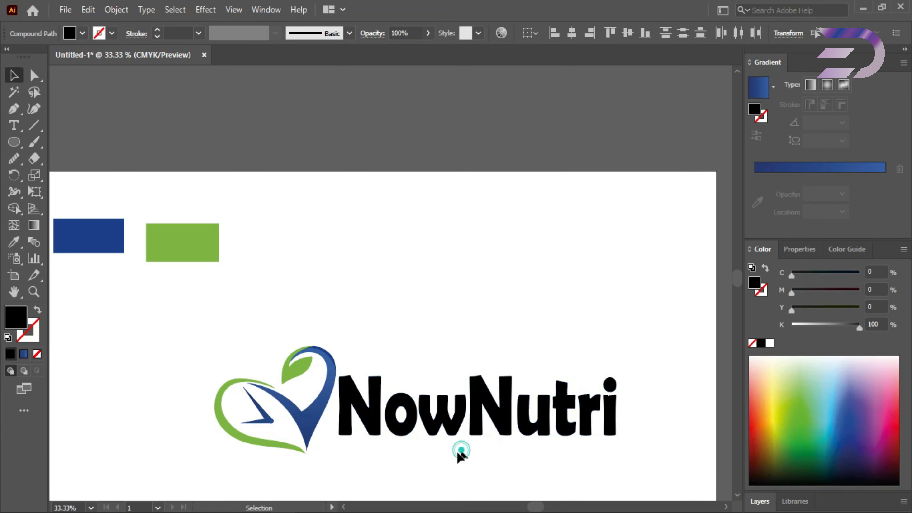
pyautogui.click(355, 409)
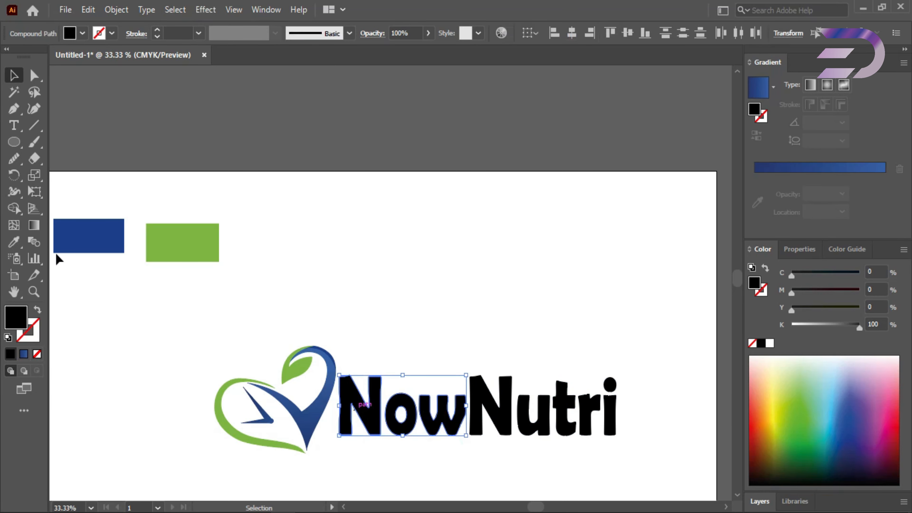
pyautogui.press('i')
pyautogui.click(186, 240)
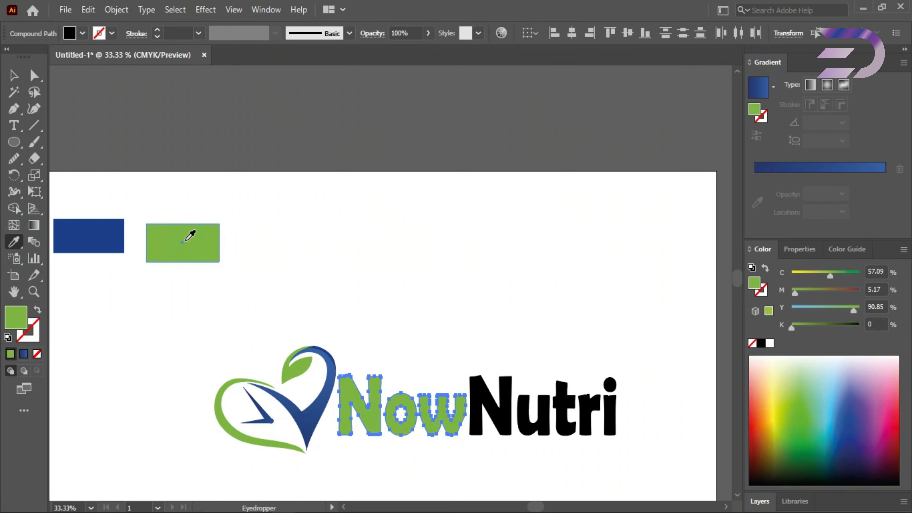
# Fill the letters "Nutri" with the blue sampled from the blue reference rectangle, and deselect them
pyautogui.click(13, 75)
pyautogui.click(265, 169)
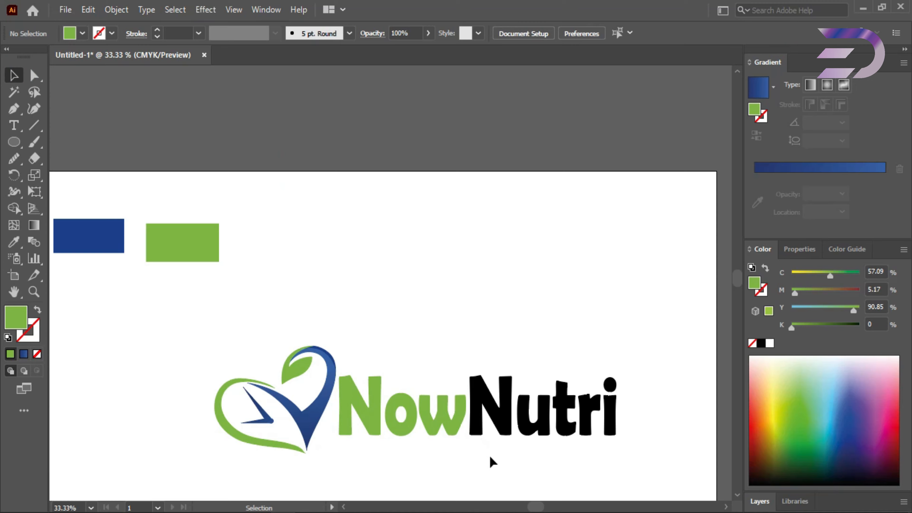
pyautogui.click(606, 386)
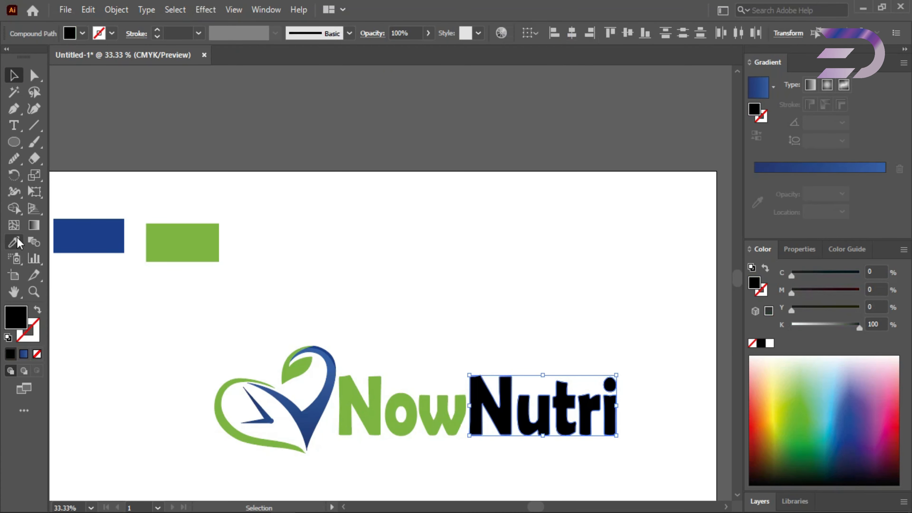
pyautogui.click(14, 242)
pyautogui.click(83, 237)
pyautogui.click(14, 75)
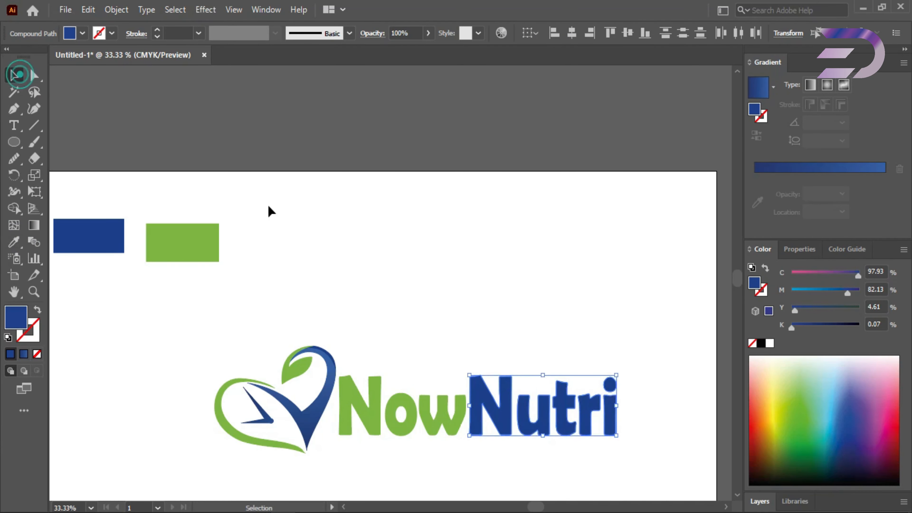
pyautogui.click(313, 219)
# Group all the letters of the NowNutri wordmark together
pyautogui.moveTo(651, 419); pyautogui.dragTo(366, 413)
pyautogui.rightClick(367, 412)
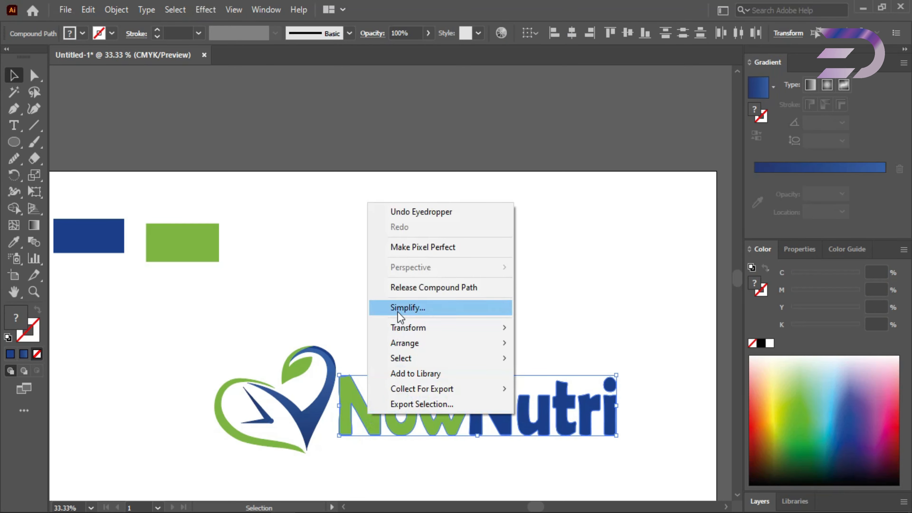
pyautogui.click(542, 273)
pyautogui.moveTo(650, 389); pyautogui.dragTo(341, 416)
pyautogui.rightClick(372, 412)
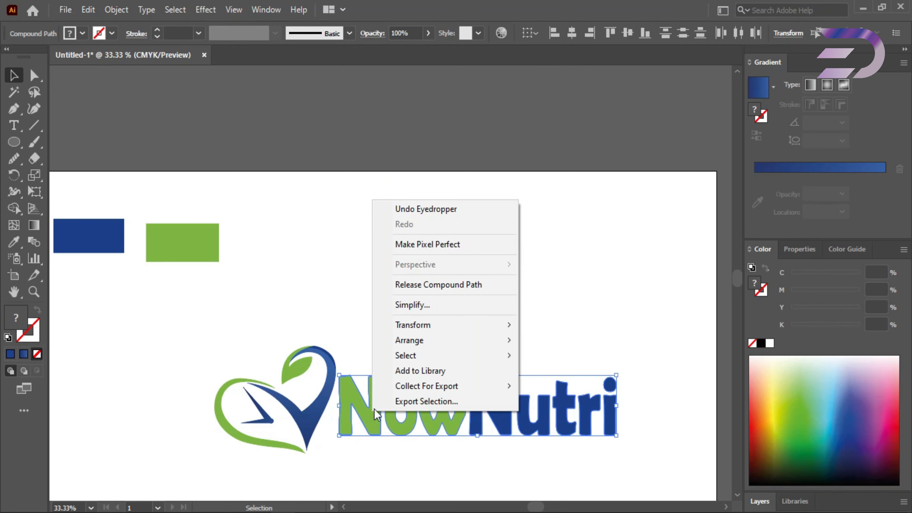
pyautogui.click(568, 271)
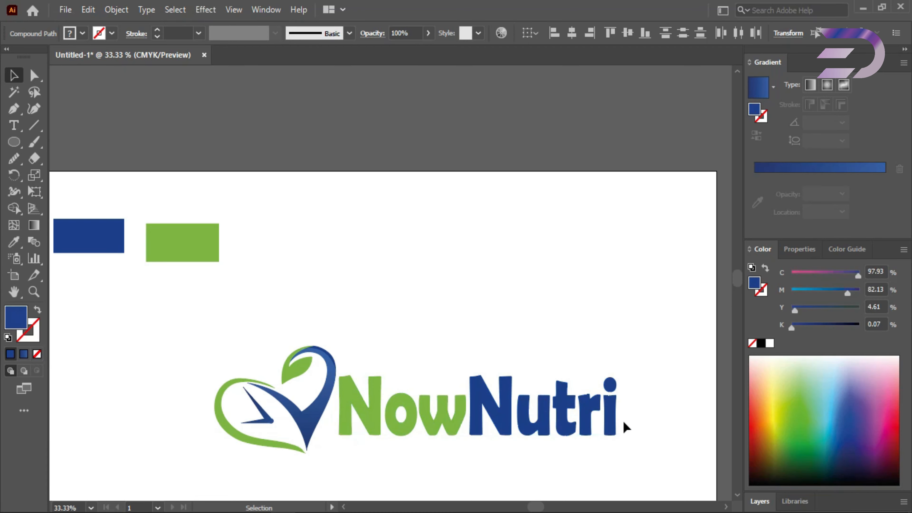
pyautogui.click(645, 413)
pyautogui.click(389, 419)
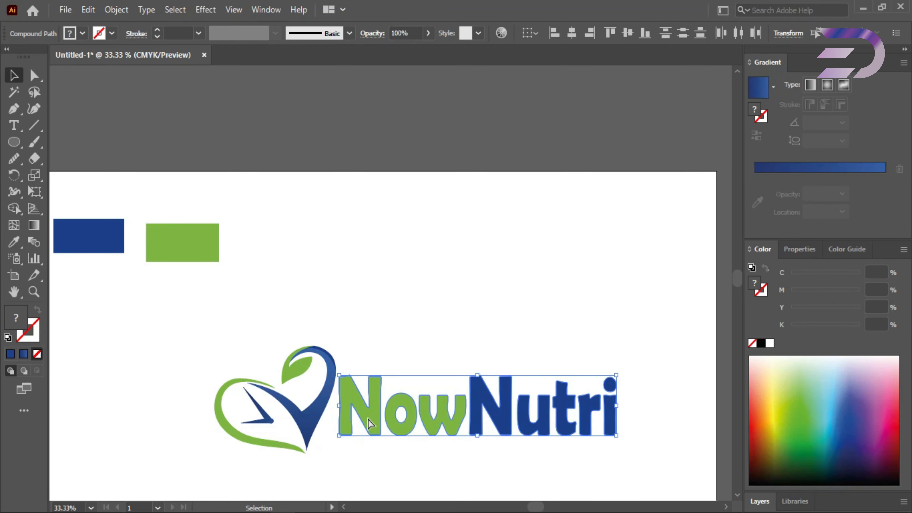
pyautogui.click(554, 293)
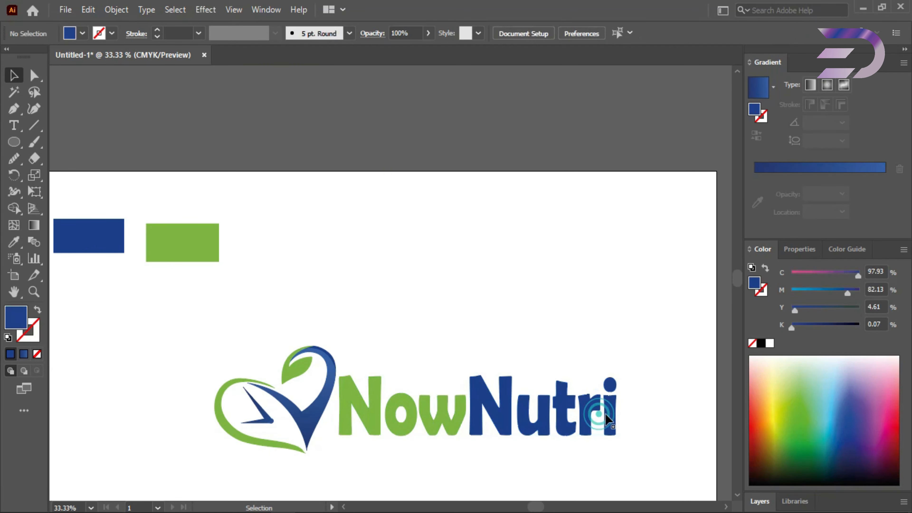
pyautogui.click(609, 415)
pyautogui.rightClick(499, 392)
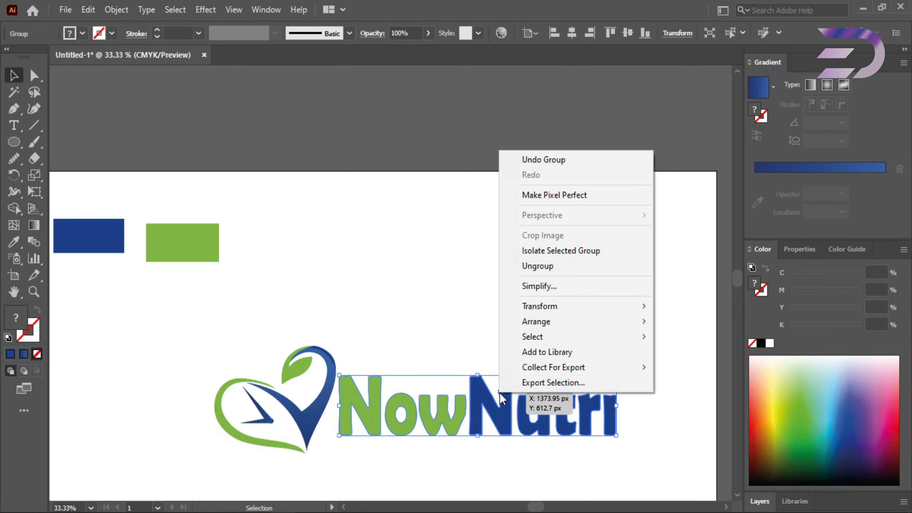
pyautogui.click(427, 265)
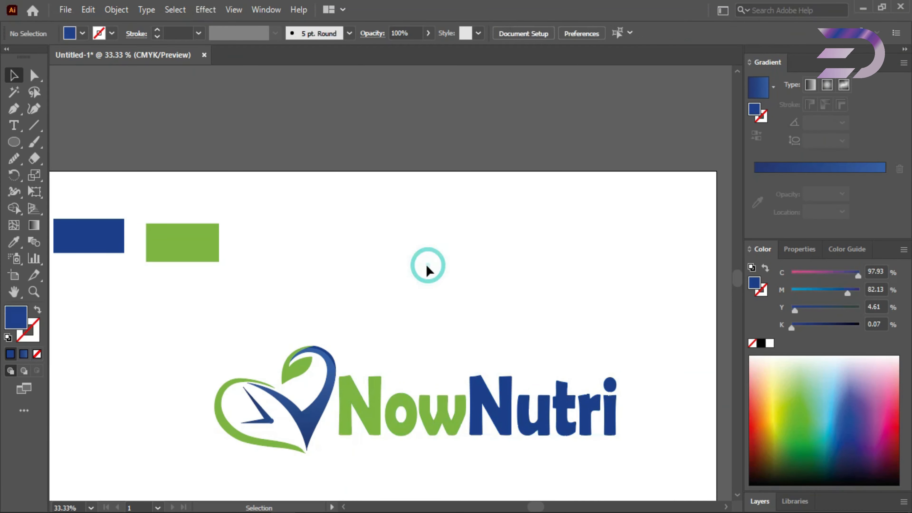
# Delete the blue and green reference rectangles from the artboard
pyautogui.keyDown('ctrl'); pyautogui.keyDown('alt'); pyautogui.click(401, 289); pyautogui.keyUp('alt'); pyautogui.keyUp('ctrl')
pyautogui.click(406, 282)
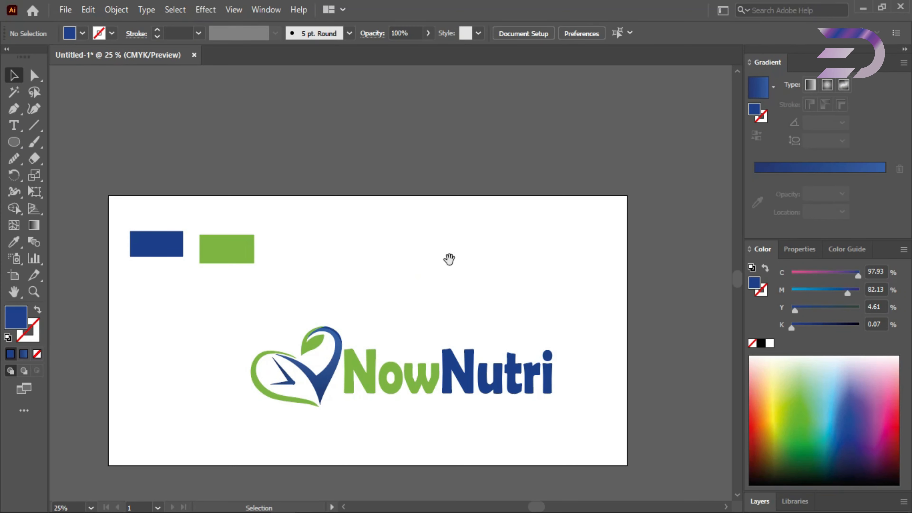
pyautogui.moveTo(317, 253); pyautogui.dragTo(139, 246)
pyautogui.moveTo(139, 246); pyautogui.dragTo(139, 247)
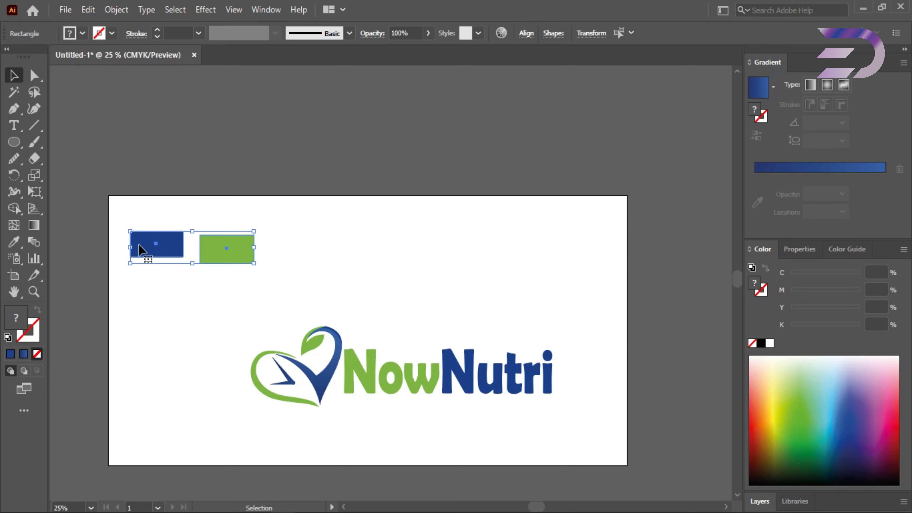
pyautogui.press('Delete')
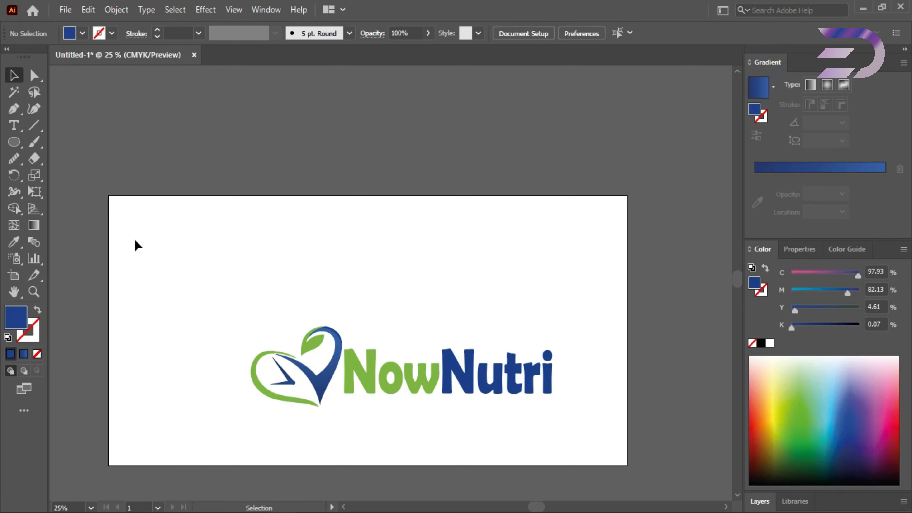
# Select the heart symbol together with the NowNutri wordmark and group them into one logo
pyautogui.moveTo(233, 317); pyautogui.dragTo(577, 445)
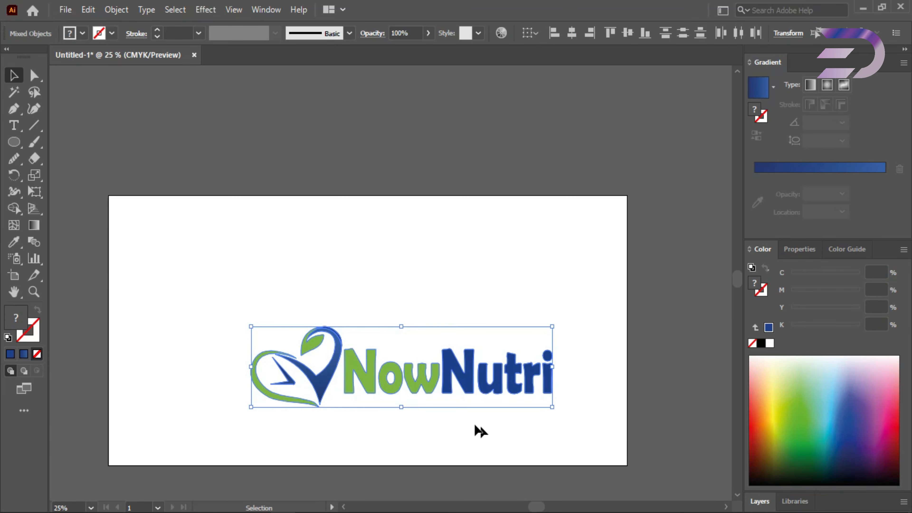
pyautogui.click(428, 250)
pyautogui.hotkey('ctrl', 'space')
pyautogui.keyDown('ctrl'); pyautogui.click(361, 349); pyautogui.keyUp('ctrl')
pyautogui.keyDown('ctrl'); pyautogui.click(361, 349); pyautogui.keyUp('ctrl')
pyautogui.keyDown('ctrl'); pyautogui.click(361, 349); pyautogui.keyUp('ctrl')
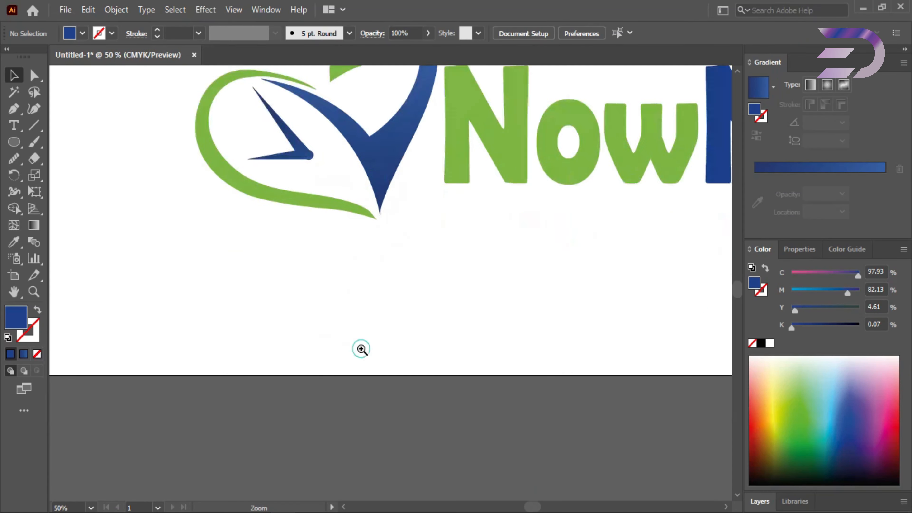
pyautogui.keyDown('ctrl'); pyautogui.keyDown('alt'); pyautogui.click(434, 271); pyautogui.keyUp('alt'); pyautogui.keyUp('ctrl')
pyautogui.keyDown('ctrl'); pyautogui.keyDown('alt'); pyautogui.click(433, 264); pyautogui.keyUp('alt'); pyautogui.keyUp('ctrl')
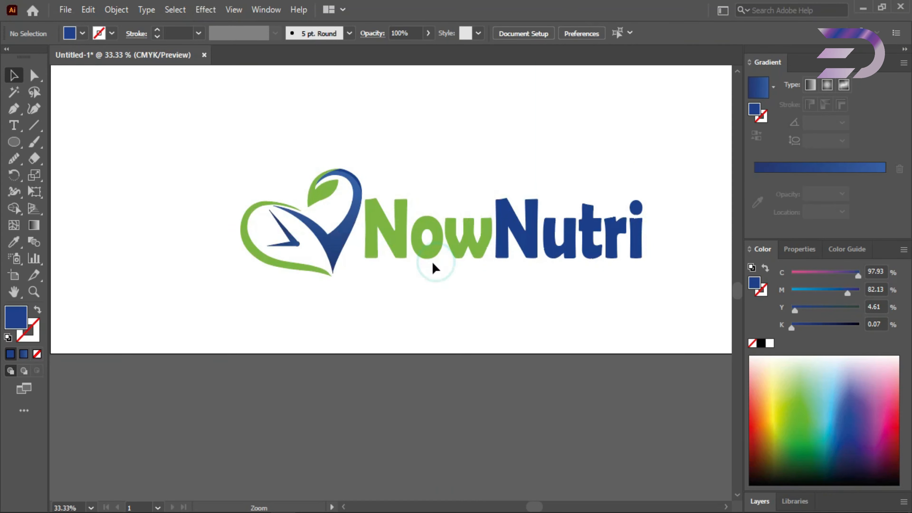
pyautogui.moveTo(225, 166); pyautogui.dragTo(666, 318)
pyautogui.rightClick(466, 246)
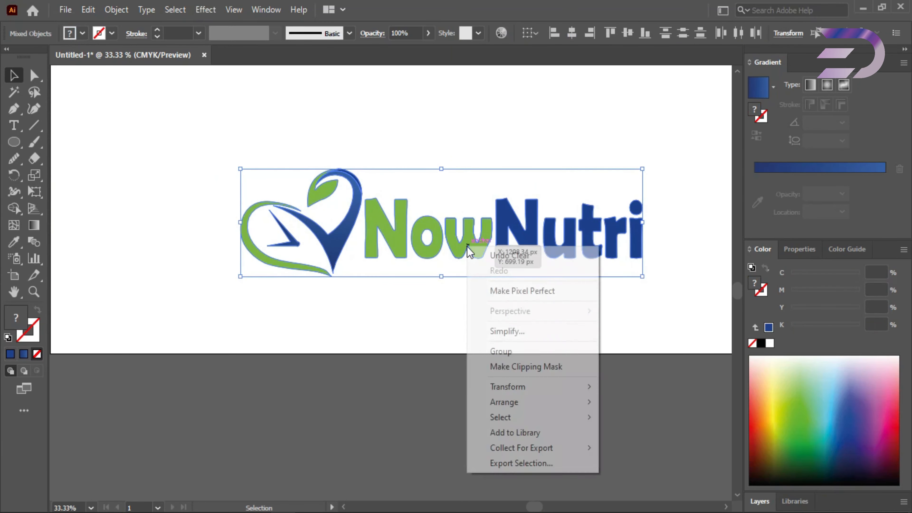
pyautogui.click(510, 353)
pyautogui.click(584, 325)
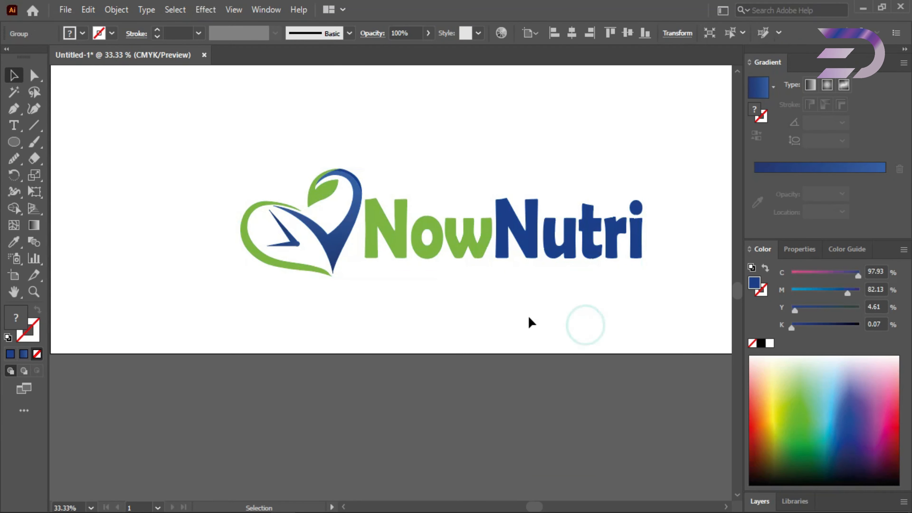
# Move the grouped logo up and to the left, closer to the centre of the artboard
pyautogui.scroll(2, 503, 338)
pyautogui.keyDown('ctrl'); pyautogui.keyDown('alt'); pyautogui.click(489, 352); pyautogui.keyUp('alt'); pyautogui.keyUp('ctrl')
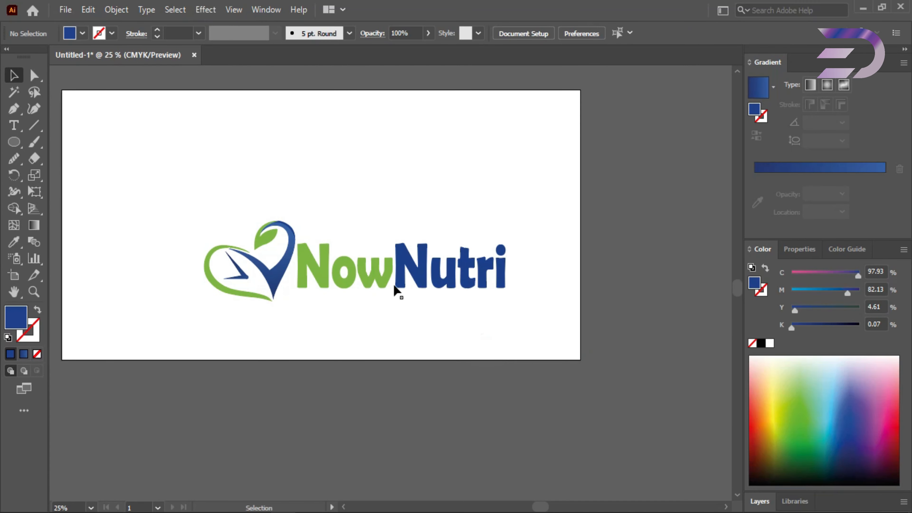
pyautogui.moveTo(396, 289); pyautogui.dragTo(338, 224)
pyautogui.click(508, 287)
pyautogui.moveTo(482, 280); pyautogui.dragTo(559, 318)
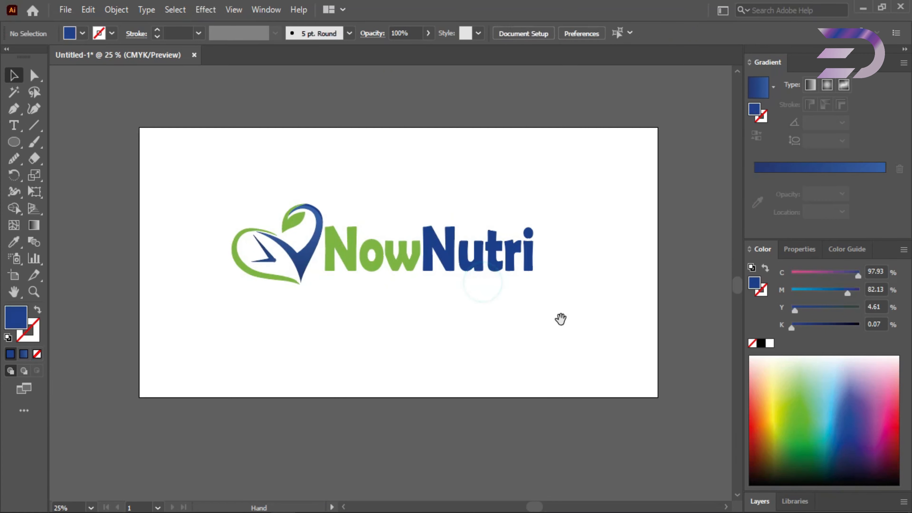
# Draw a blue rectangle from the artboard's centre that covers the whole artboard
pyautogui.moveTo(13, 142); pyautogui.dragTo(53, 147)
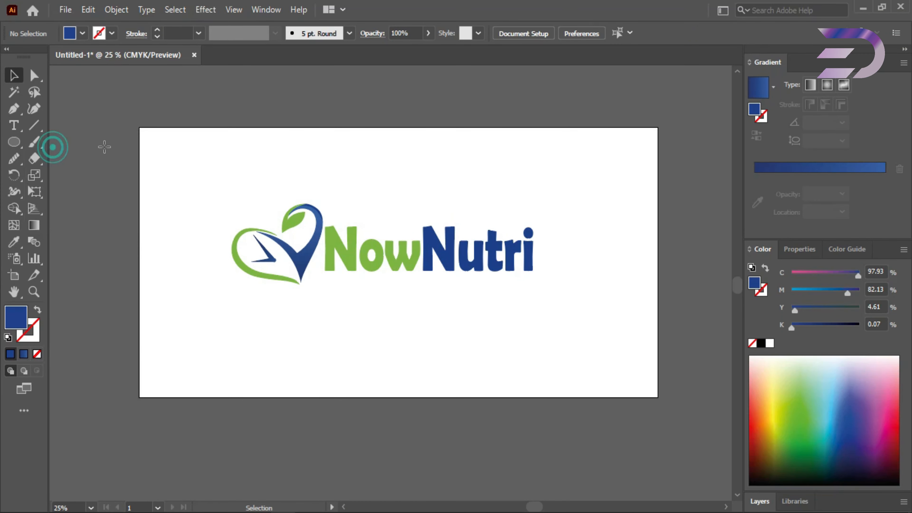
pyautogui.keyDown('ctrl'); pyautogui.click(158, 136); pyautogui.keyUp('ctrl')
pyautogui.moveTo(328, 259); pyautogui.dragTo(139, 126)
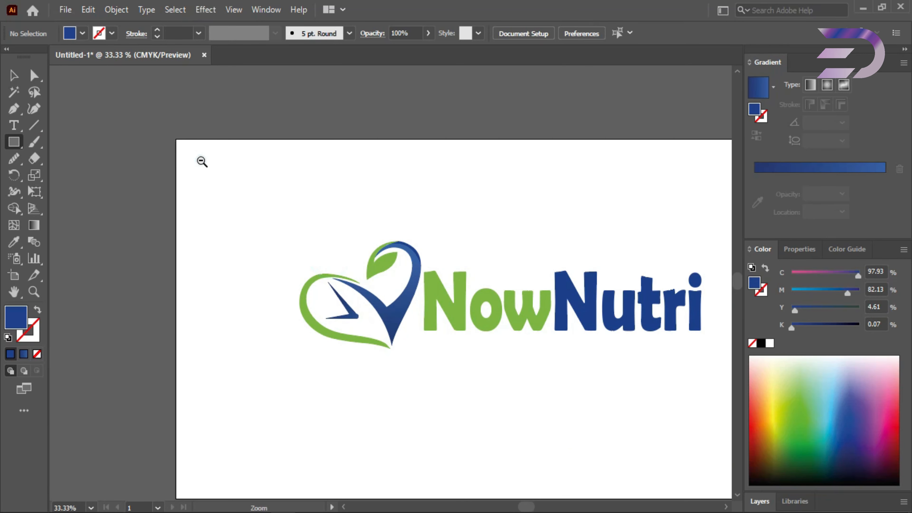
pyautogui.keyDown('ctrl'); pyautogui.keyDown('alt'); pyautogui.click(202, 162); pyautogui.keyUp('alt'); pyautogui.keyUp('ctrl')
pyautogui.moveTo(372, 250); pyautogui.dragTo(630, 406)
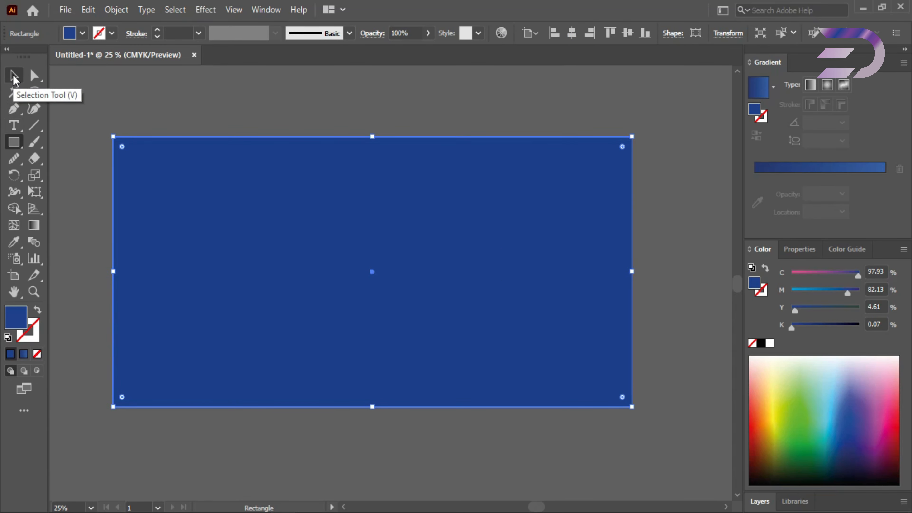
# Apply the navy-to-blue linear gradient to the artboard-sized rectangle and change its end colour to the beige swatch
pyautogui.click(38, 229)
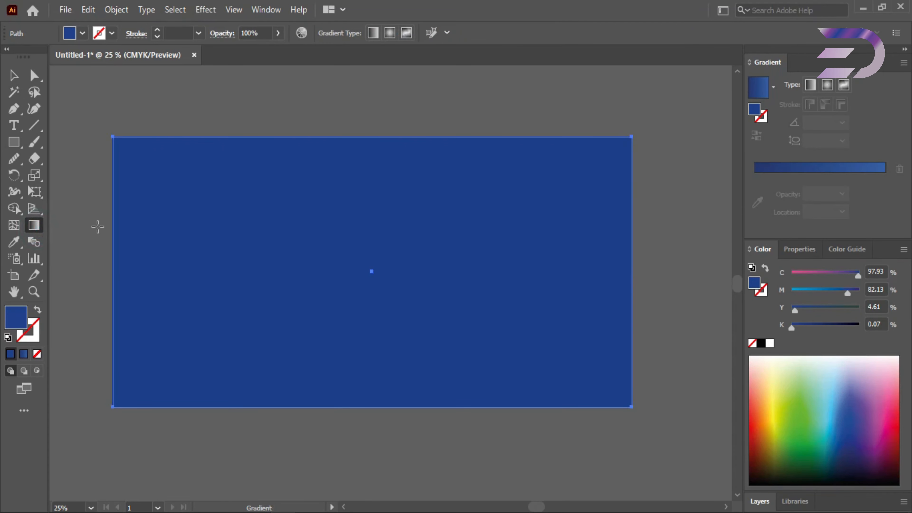
pyautogui.click(824, 168)
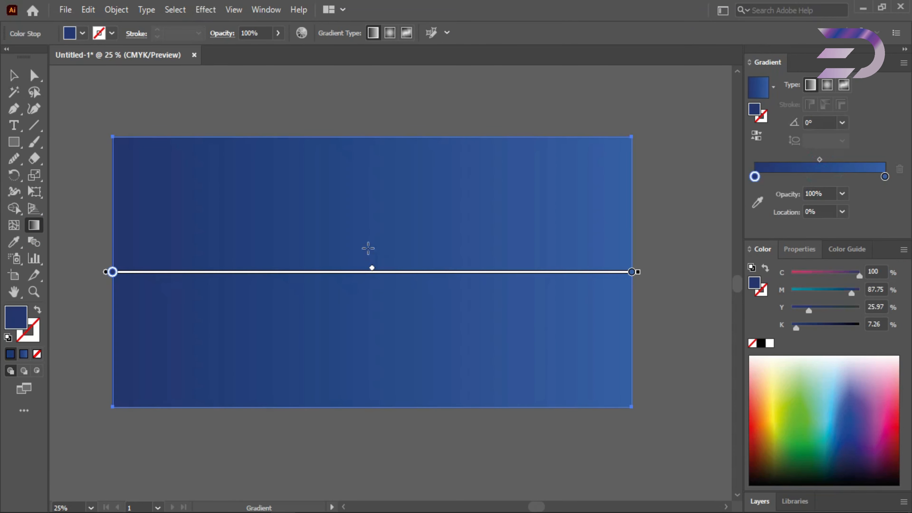
pyautogui.click(884, 177)
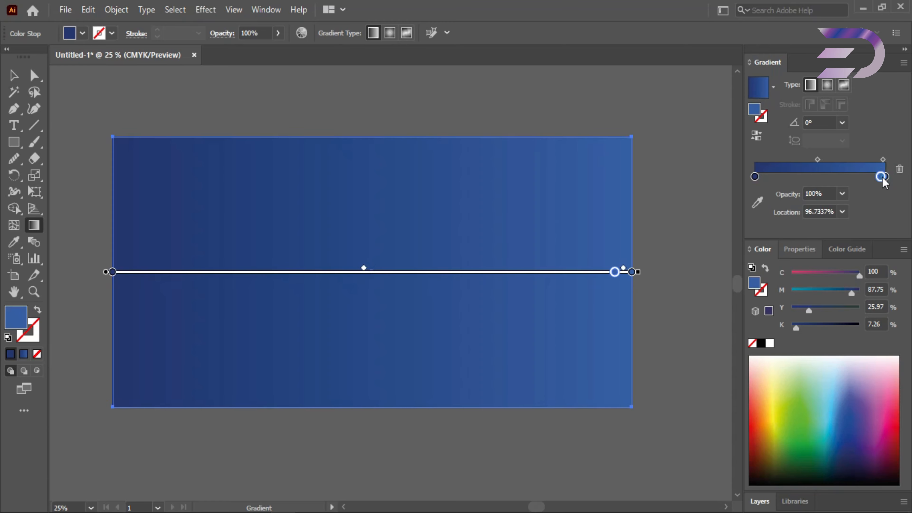
pyautogui.doubleClick(885, 176)
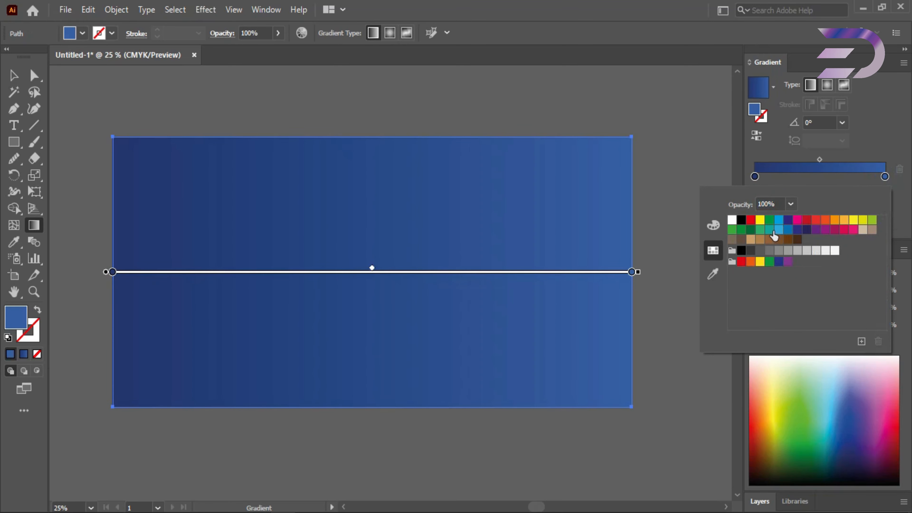
pyautogui.click(864, 230)
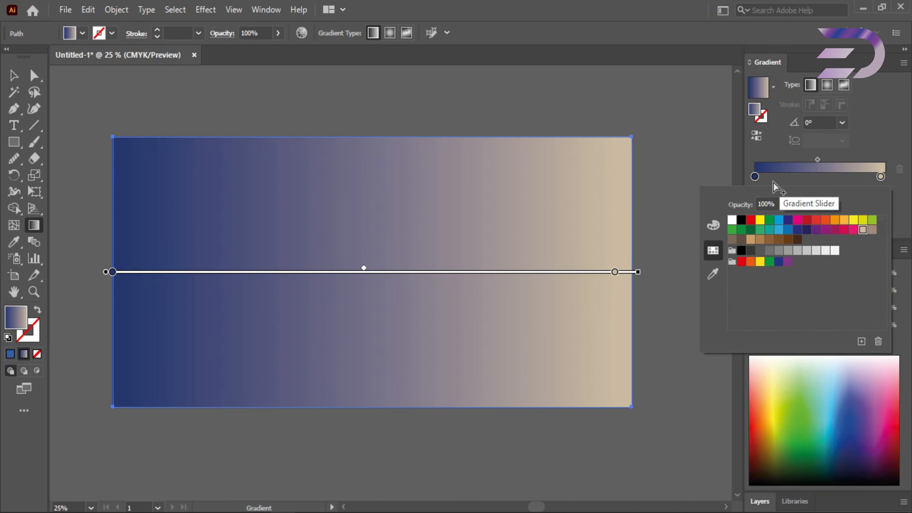
pyautogui.click(368, 260)
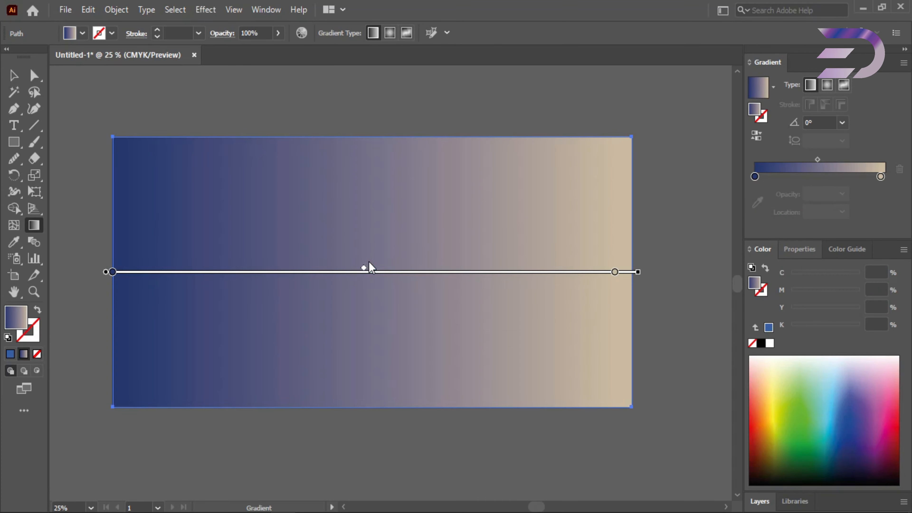
# Change the rectangle's gradient to radial and stretch it from just outside the left edge across the rectangle
pyautogui.moveTo(369, 121); pyautogui.dragTo(372, 302)
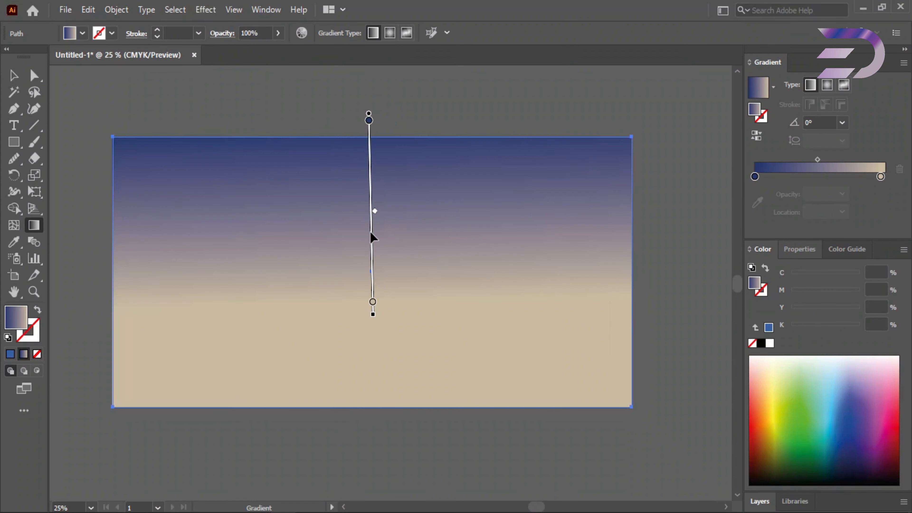
pyautogui.click(390, 33)
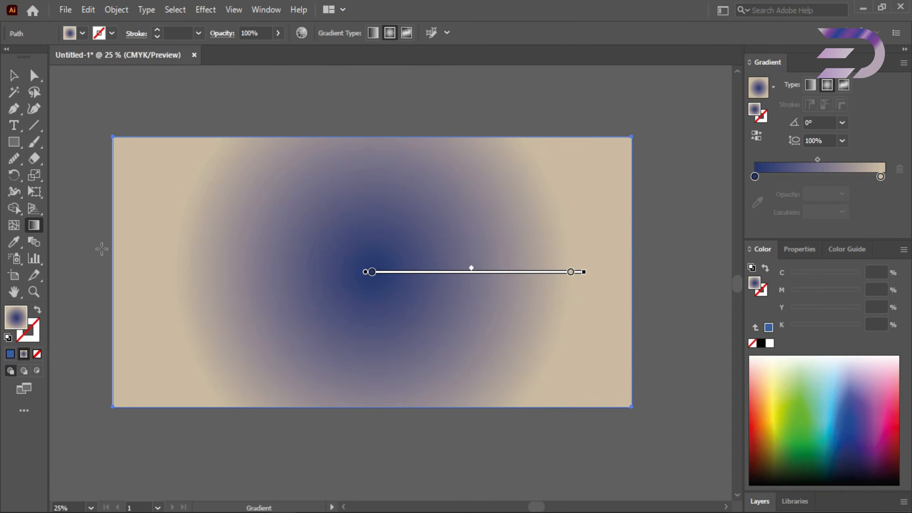
pyautogui.moveTo(100, 249); pyautogui.dragTo(514, 268)
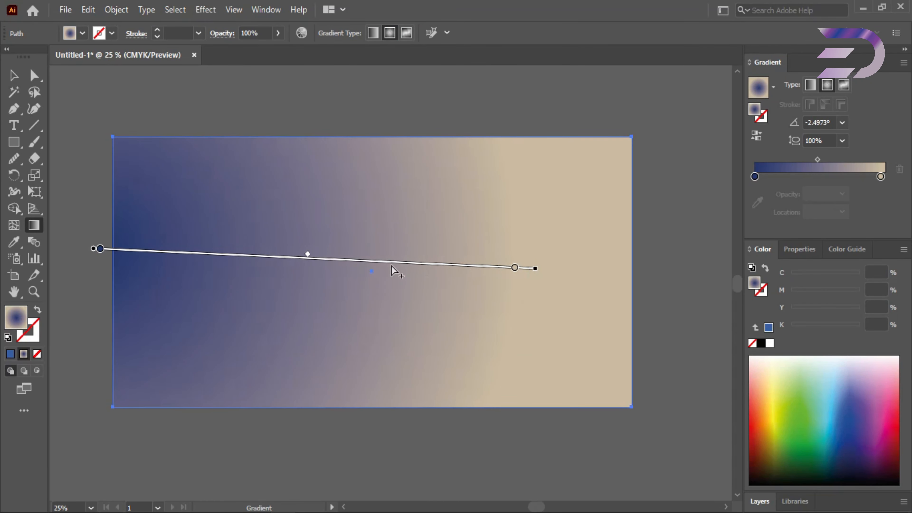
# Reverse the radial gradient to run from beige to navy at 100%, and redraw it from the rectangle's top edge downward
pyautogui.click(754, 176)
pyautogui.moveTo(754, 176)
pyautogui.mouseDown()
pyautogui.moveTo(846, 177)
pyautogui.moveTo(756, 179)
pyautogui.mouseUp()
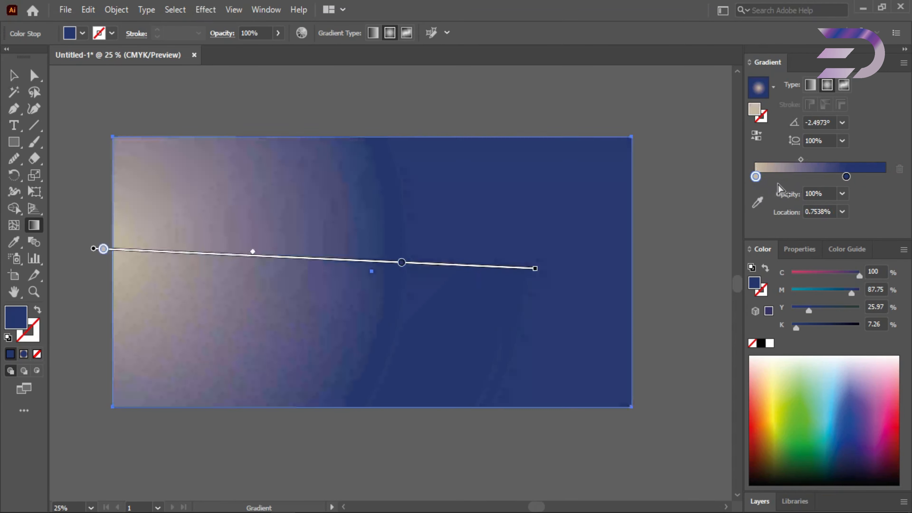
pyautogui.moveTo(845, 176); pyautogui.dragTo(884, 176)
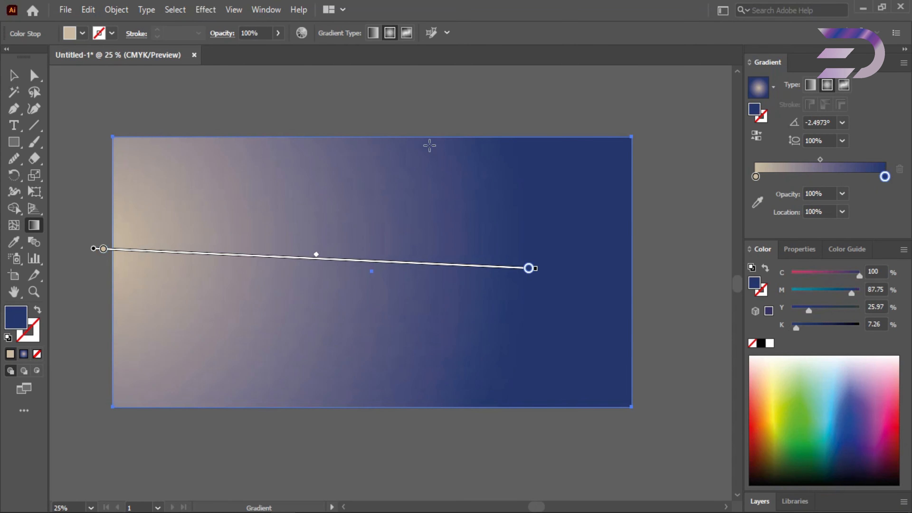
pyautogui.moveTo(413, 132); pyautogui.dragTo(402, 315)
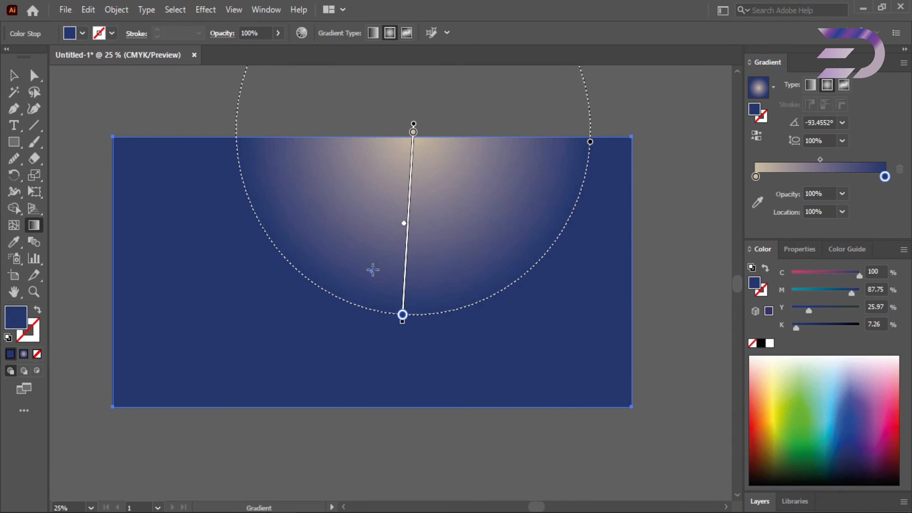
# Redraw the radial gradient from the rectangle's centre to beyond its right edge and send the rectangle behind the logo
pyautogui.moveTo(373, 269); pyautogui.dragTo(718, 322)
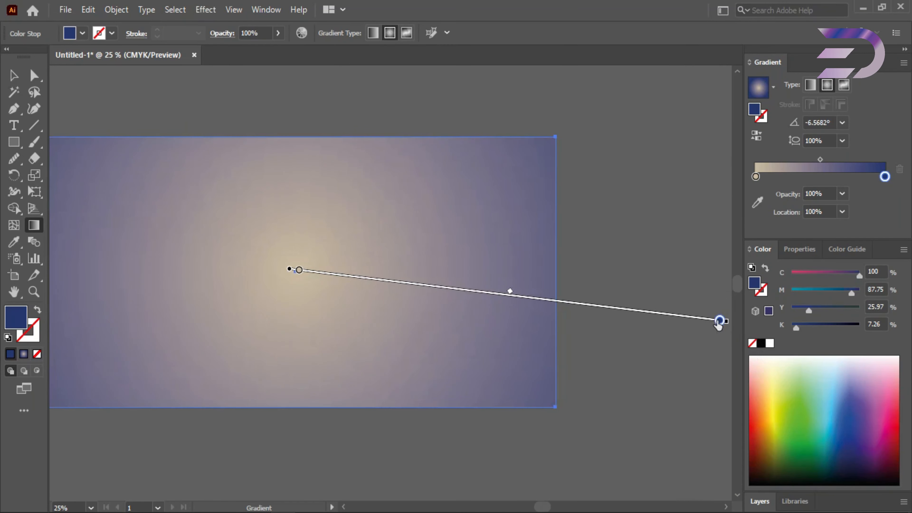
pyautogui.click(14, 75)
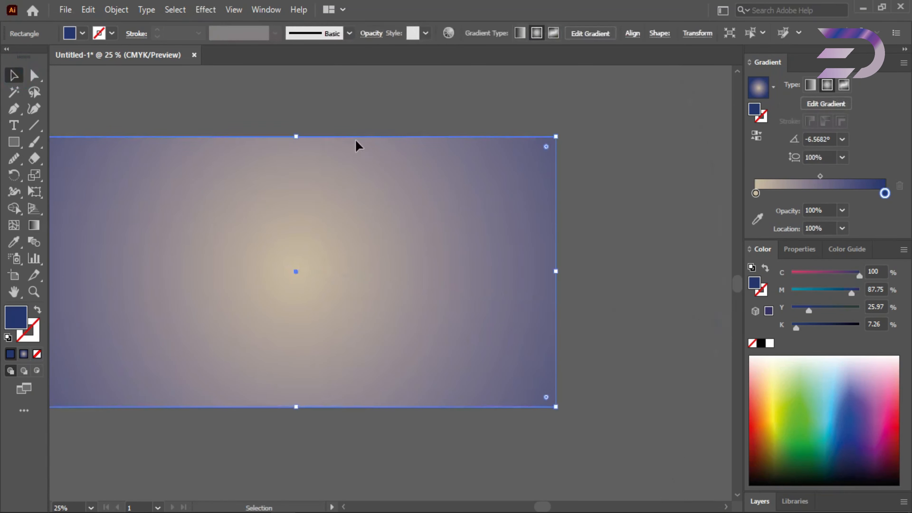
pyautogui.moveTo(353, 196); pyautogui.dragTo(483, 212)
pyautogui.rightClick(481, 213)
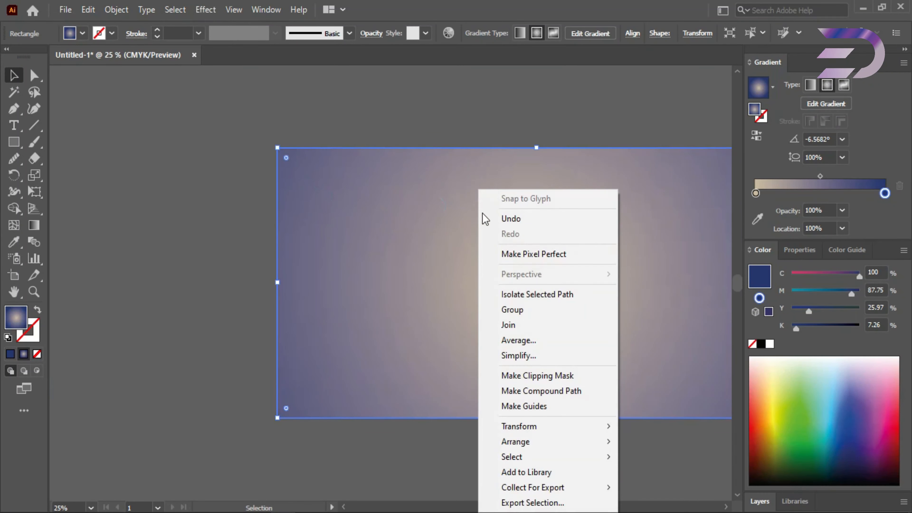
pyautogui.moveTo(533, 441)
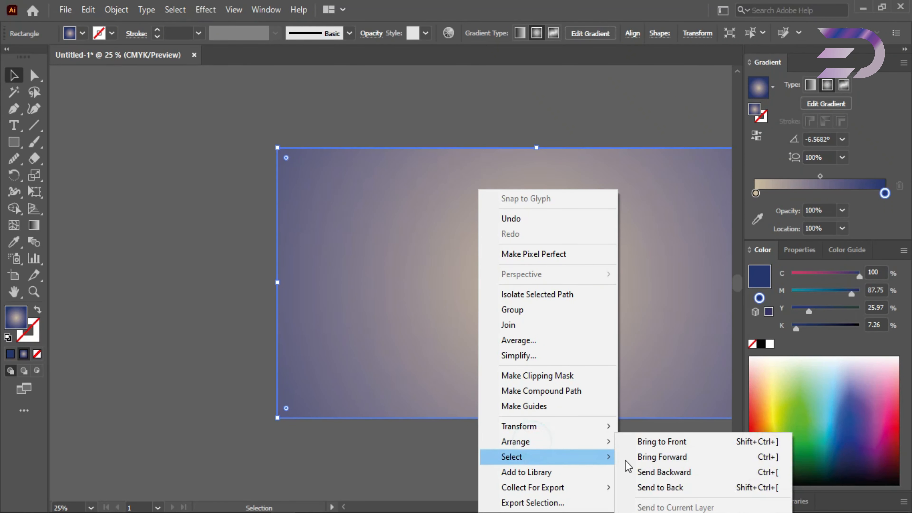
pyautogui.click(660, 488)
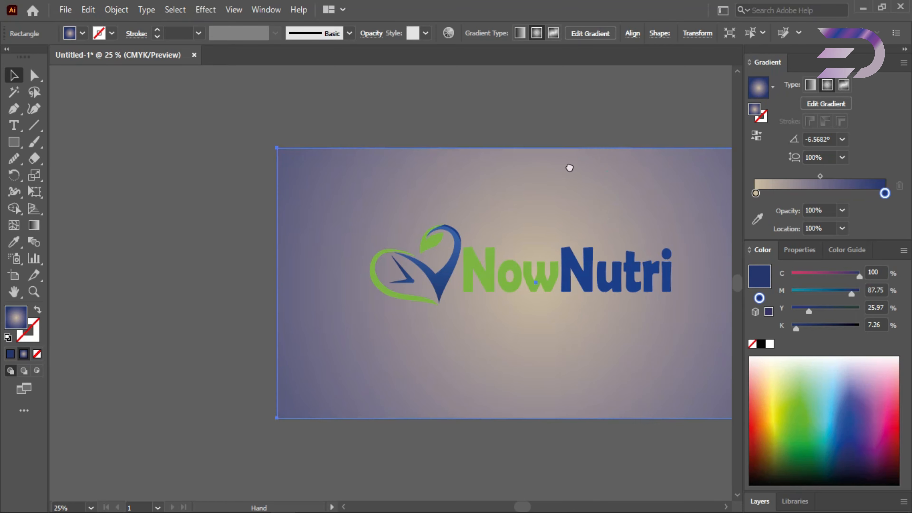
pyautogui.moveTo(604, 169); pyautogui.dragTo(366, 167)
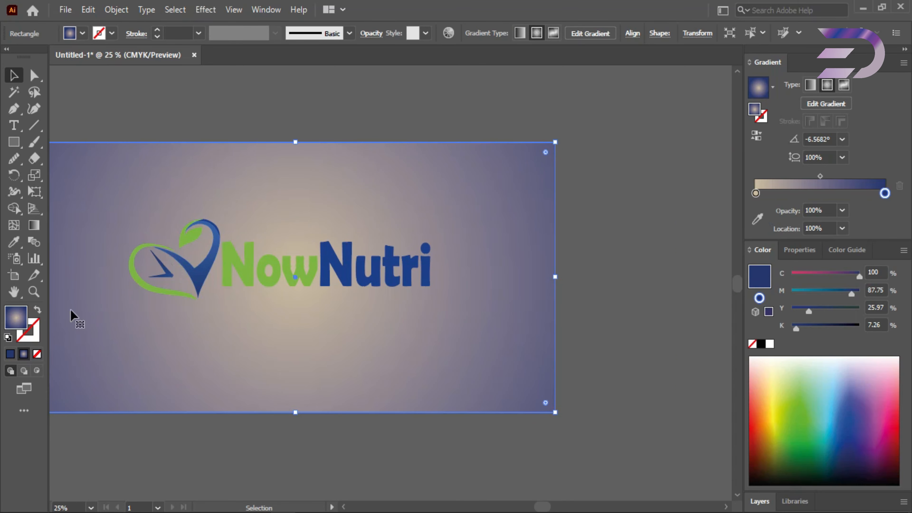
# Replace the background rectangle's gradient with a solid near-white fill, FCFCFC
pyautogui.click(37, 353)
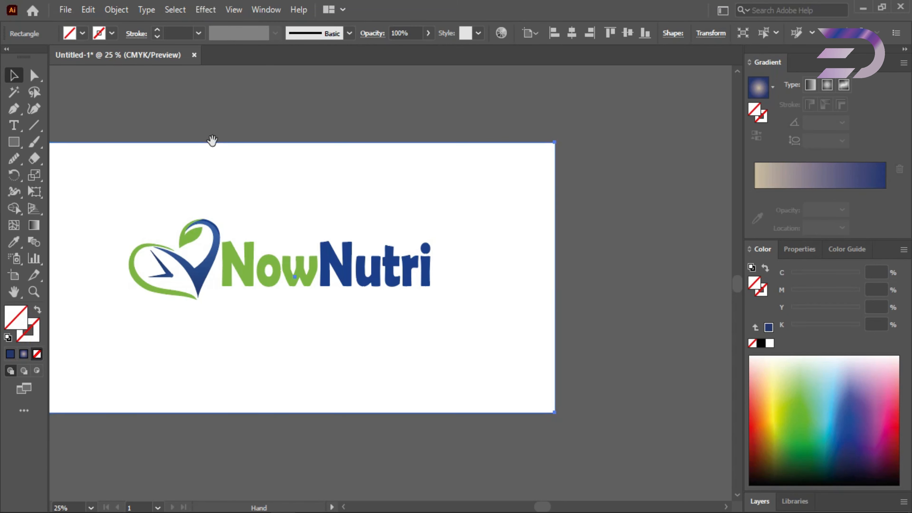
pyautogui.moveTo(211, 141); pyautogui.dragTo(324, 150)
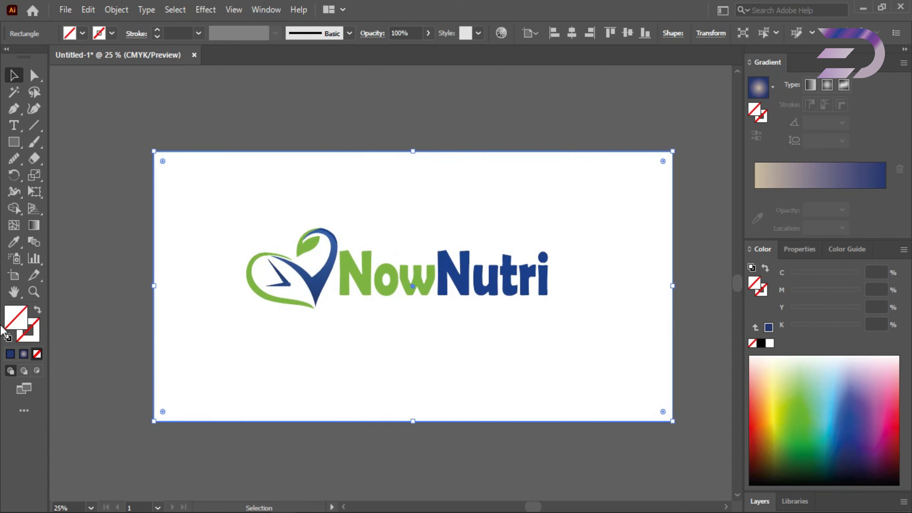
pyautogui.click(10, 353)
pyautogui.doubleClick(16, 316)
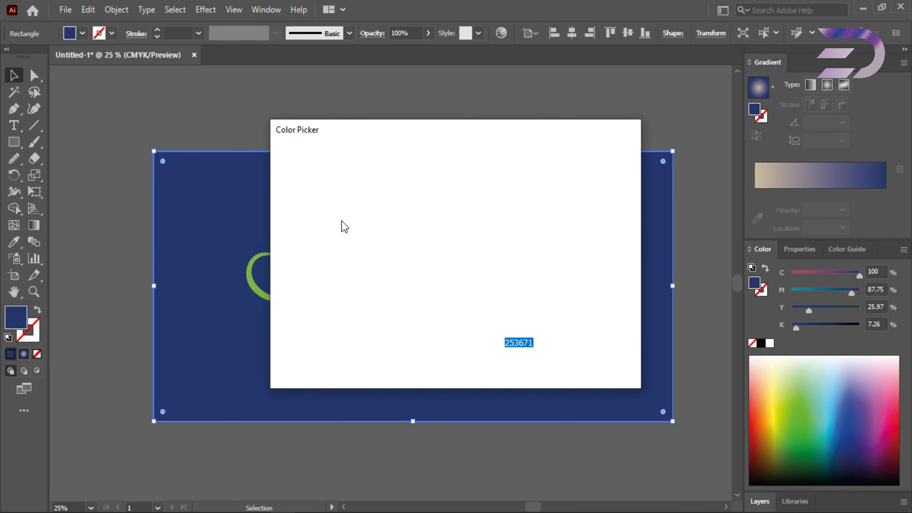
pyautogui.click(360, 209)
pyautogui.moveTo(240, 155); pyautogui.dragTo(227, 157)
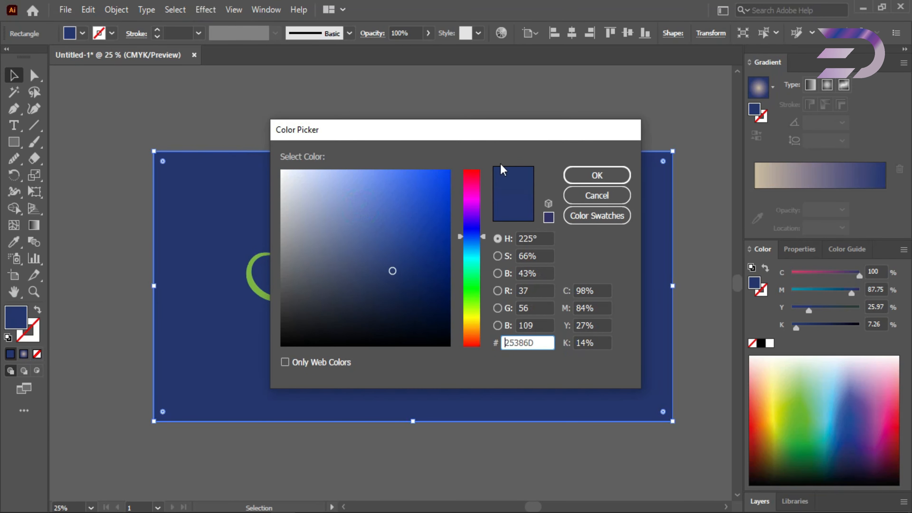
pyautogui.click(281, 171)
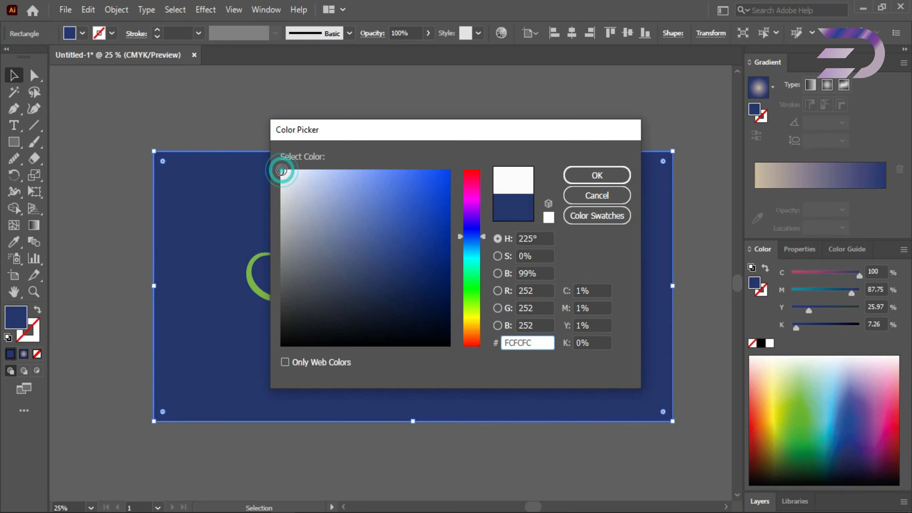
pyautogui.click(590, 189)
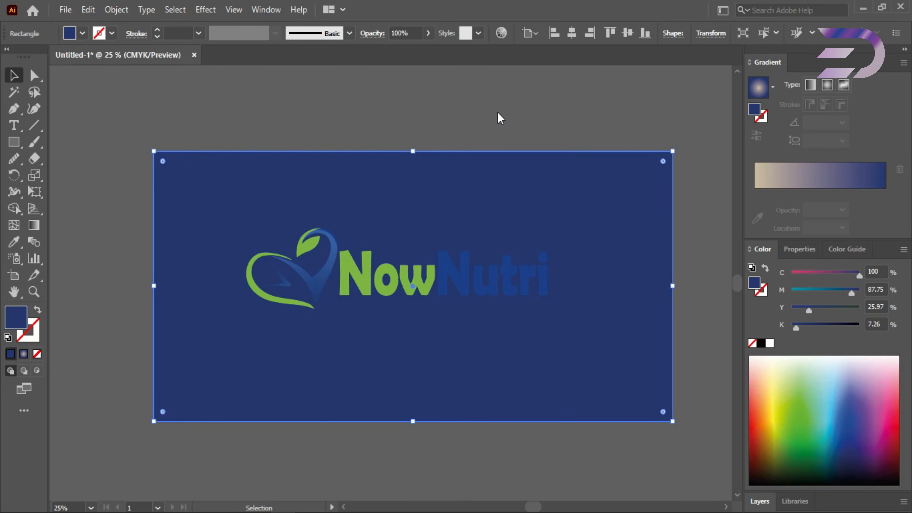
# Lock the near-white background rectangle behind the logo
pyautogui.click(116, 9)
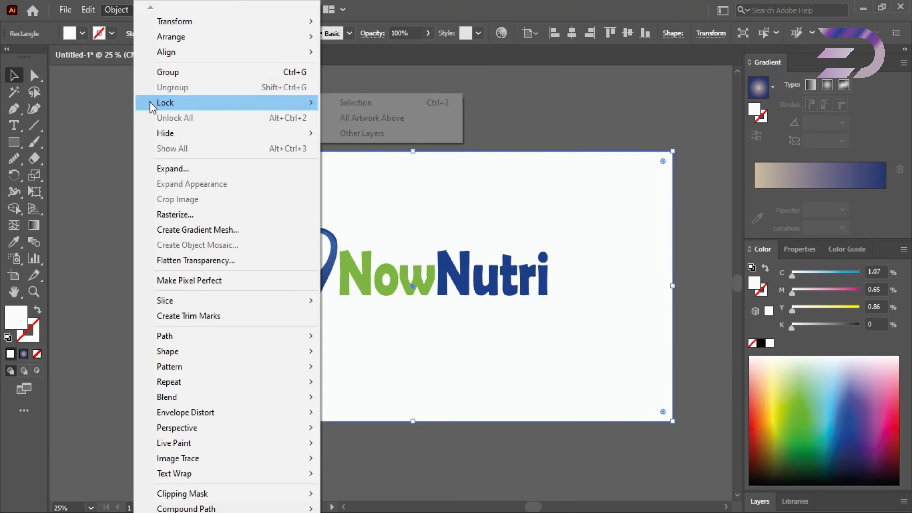
pyautogui.click(345, 103)
pyautogui.click(380, 98)
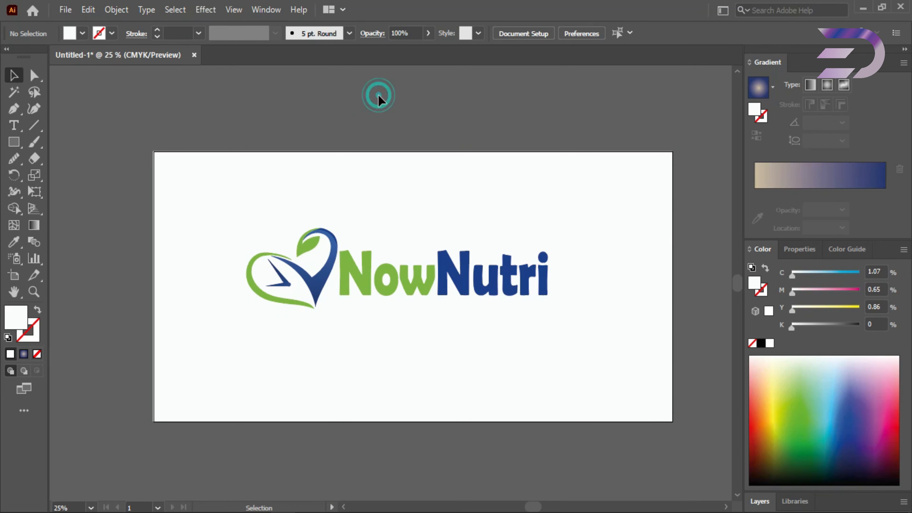
# Export the artwork to the Documents folder as a JPEG named "now" using the RGB colour model
pyautogui.click(63, 11)
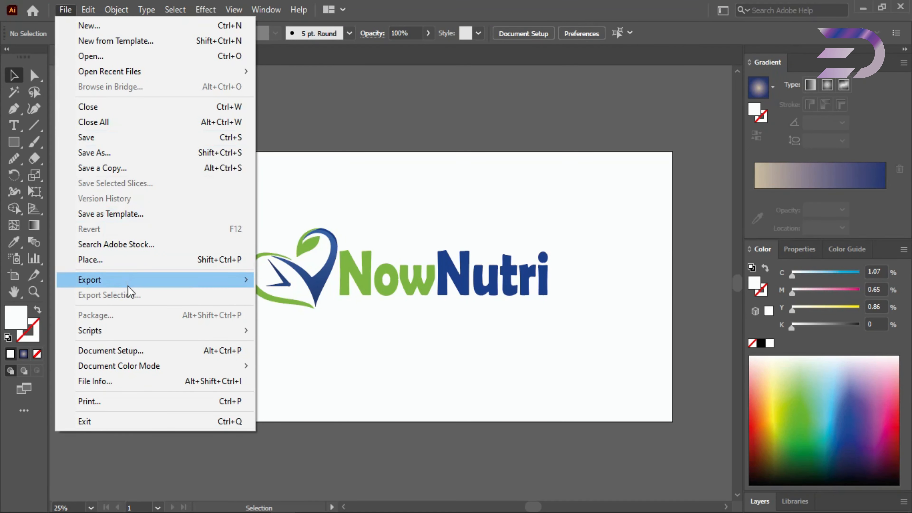
pyautogui.click(128, 278)
pyautogui.click(305, 295)
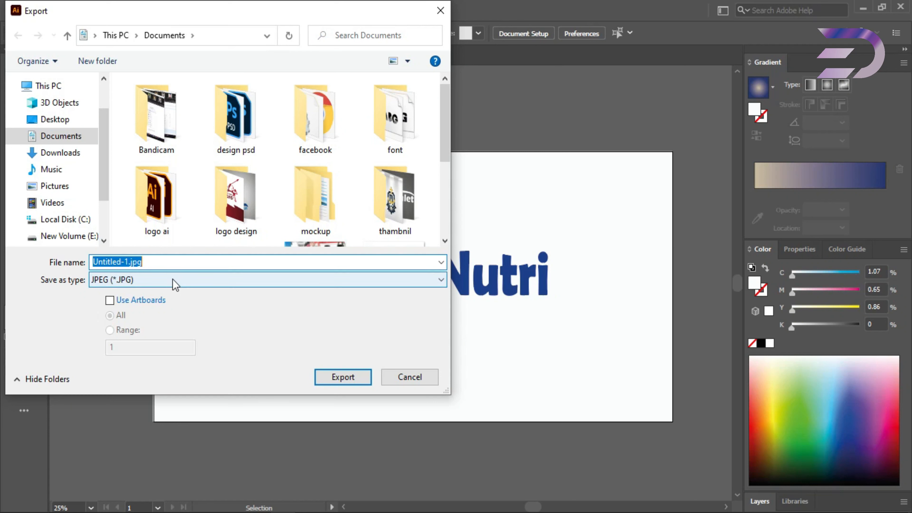
pyautogui.write('now')
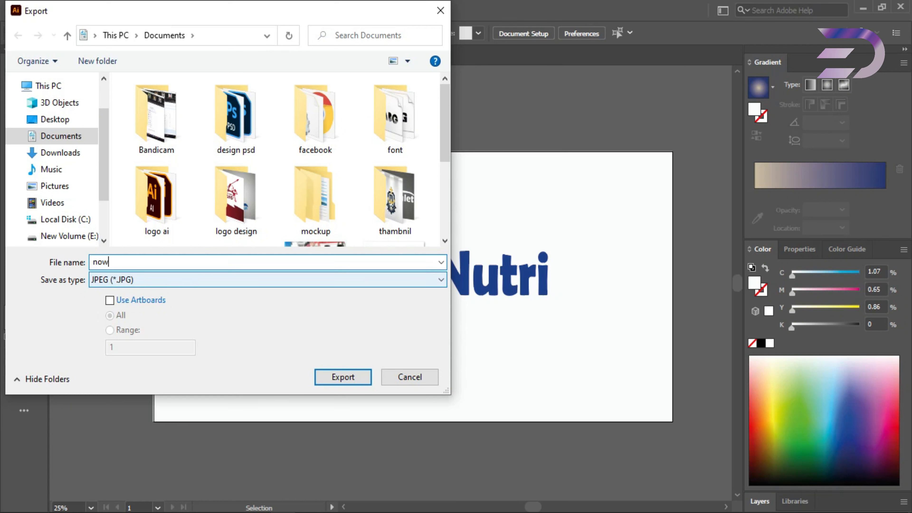
pyautogui.click(335, 379)
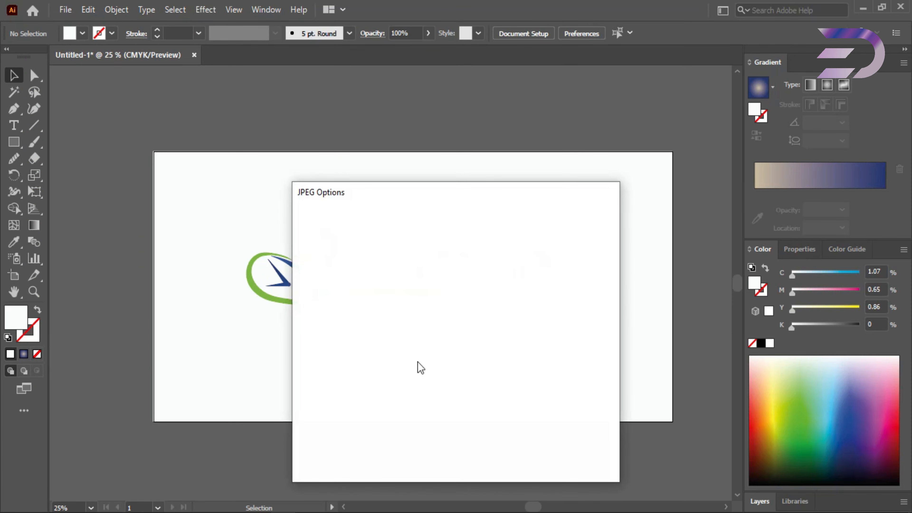
pyautogui.click(432, 250)
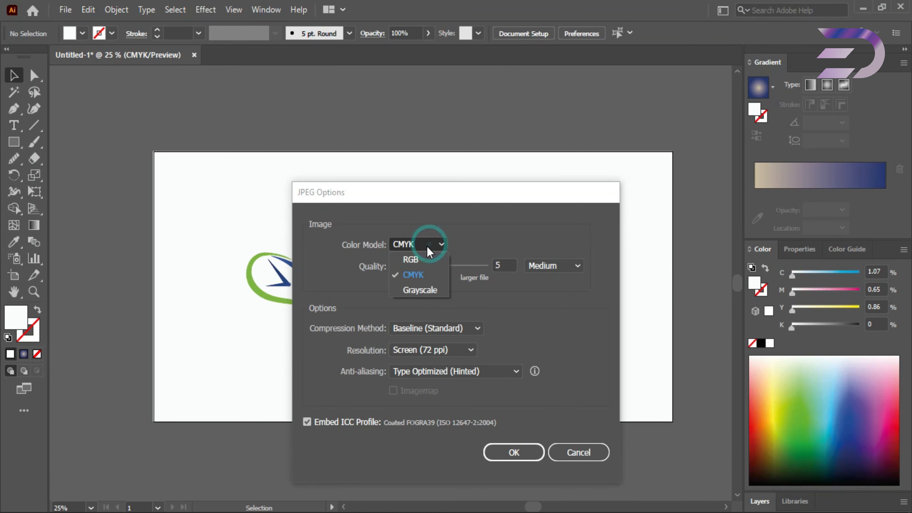
pyautogui.click(409, 259)
pyautogui.click(503, 453)
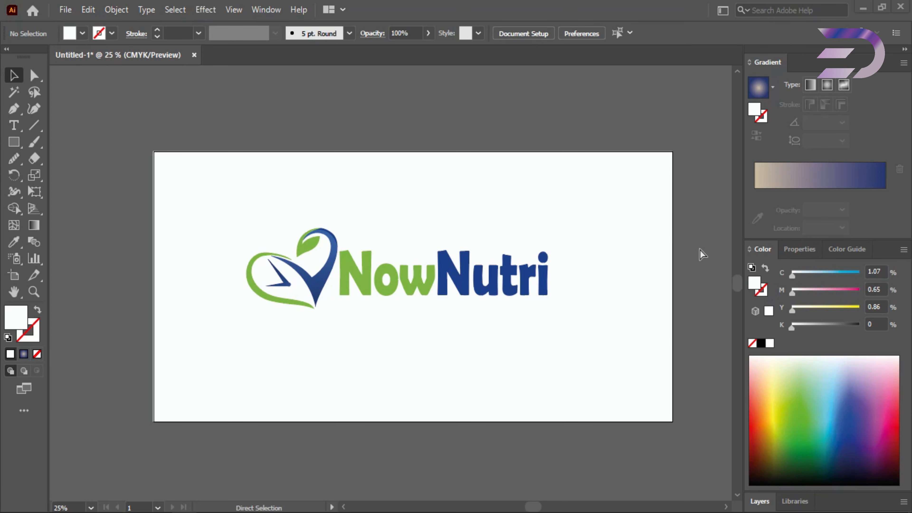
pyautogui.hotkey('ctrl', 'space')
pyautogui.click(581, 248)
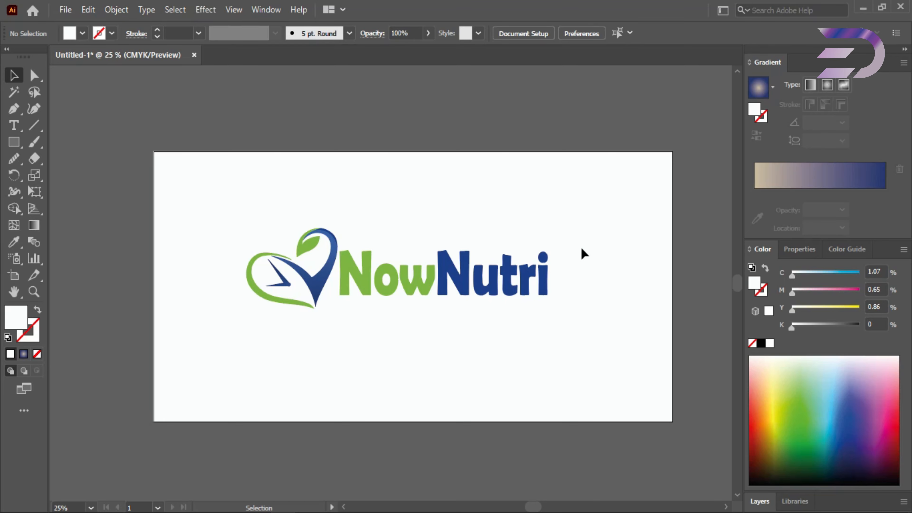
pyautogui.click(318, 338)
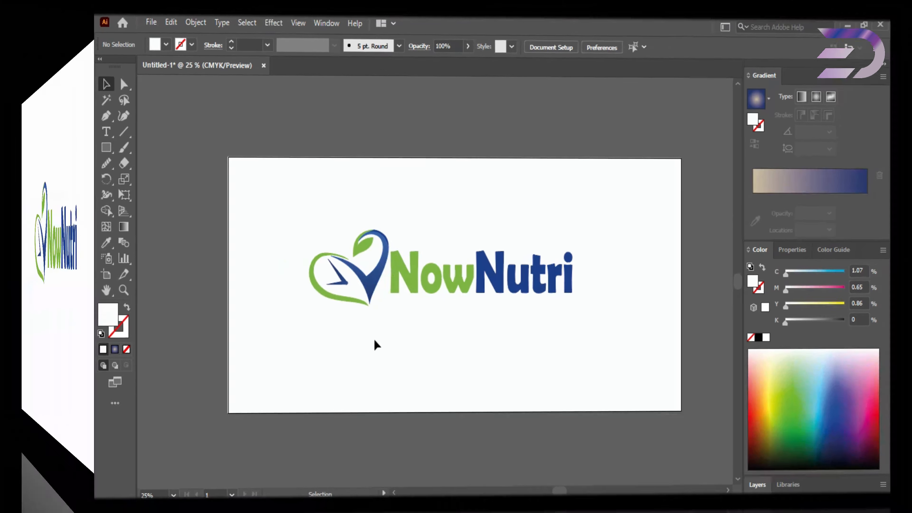